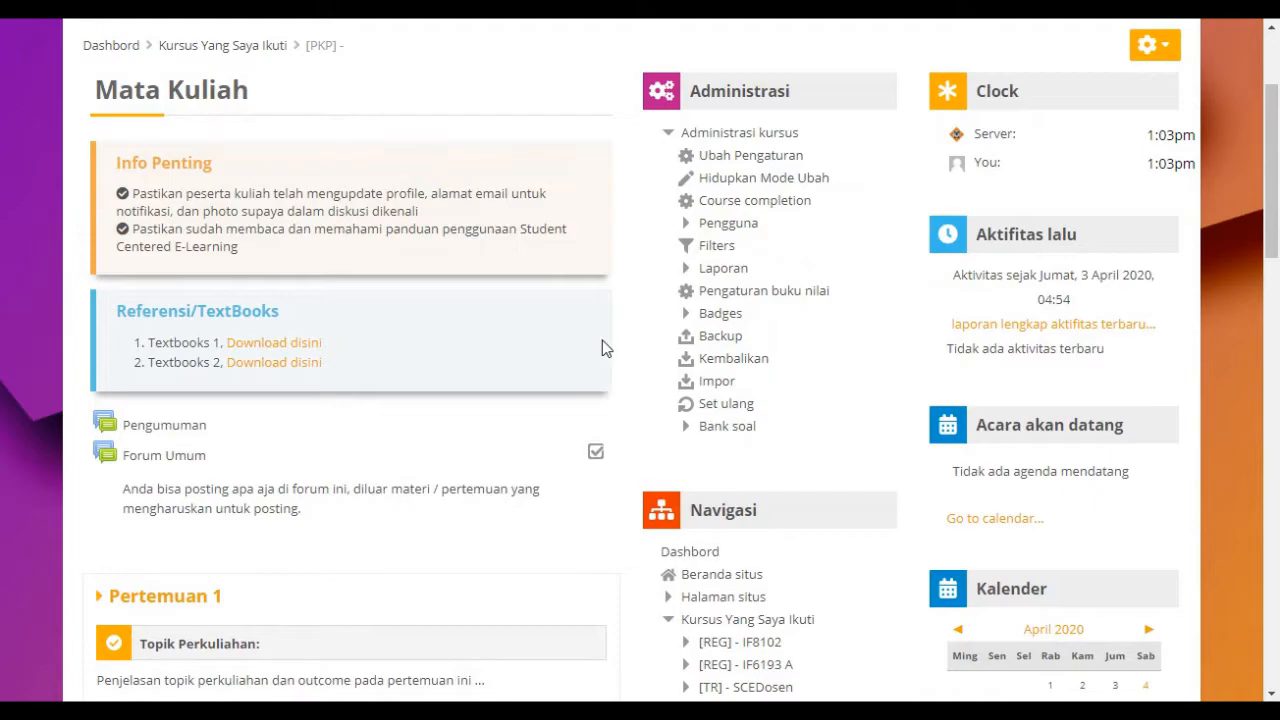
Step: Turn on editing mode for the course
scroll(603, 347, "up", 1)
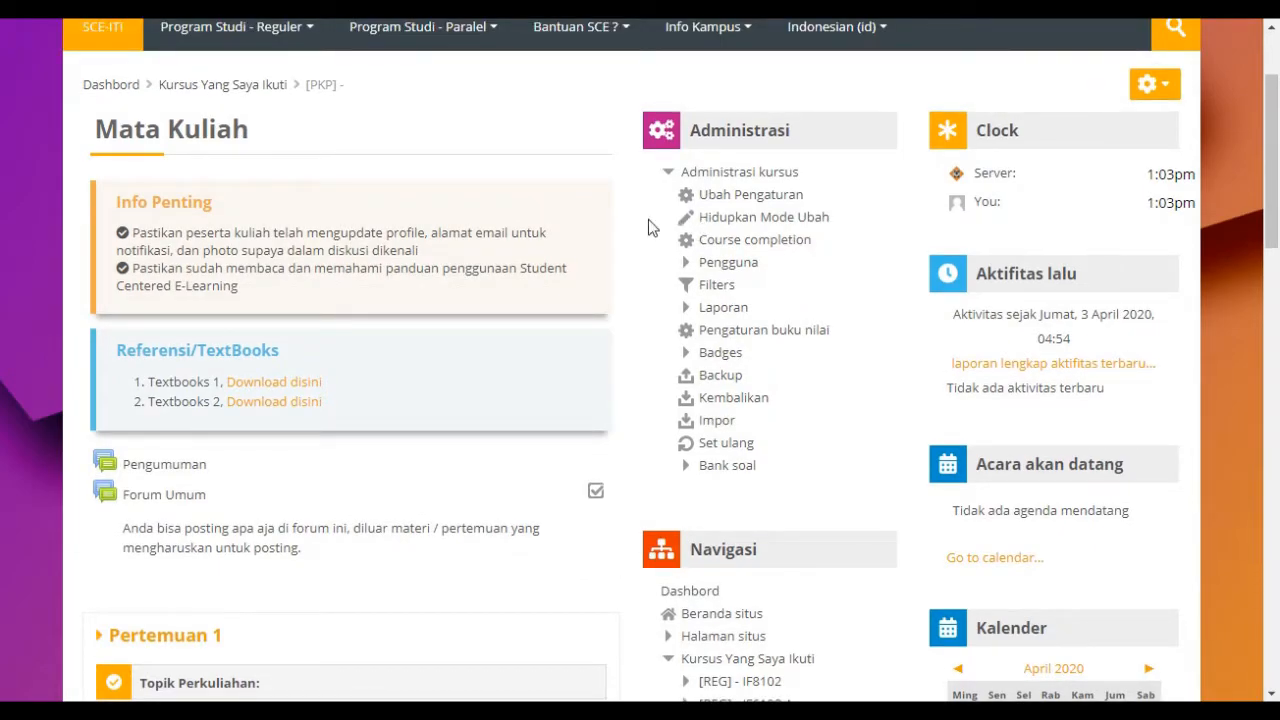
left_click(722, 226)
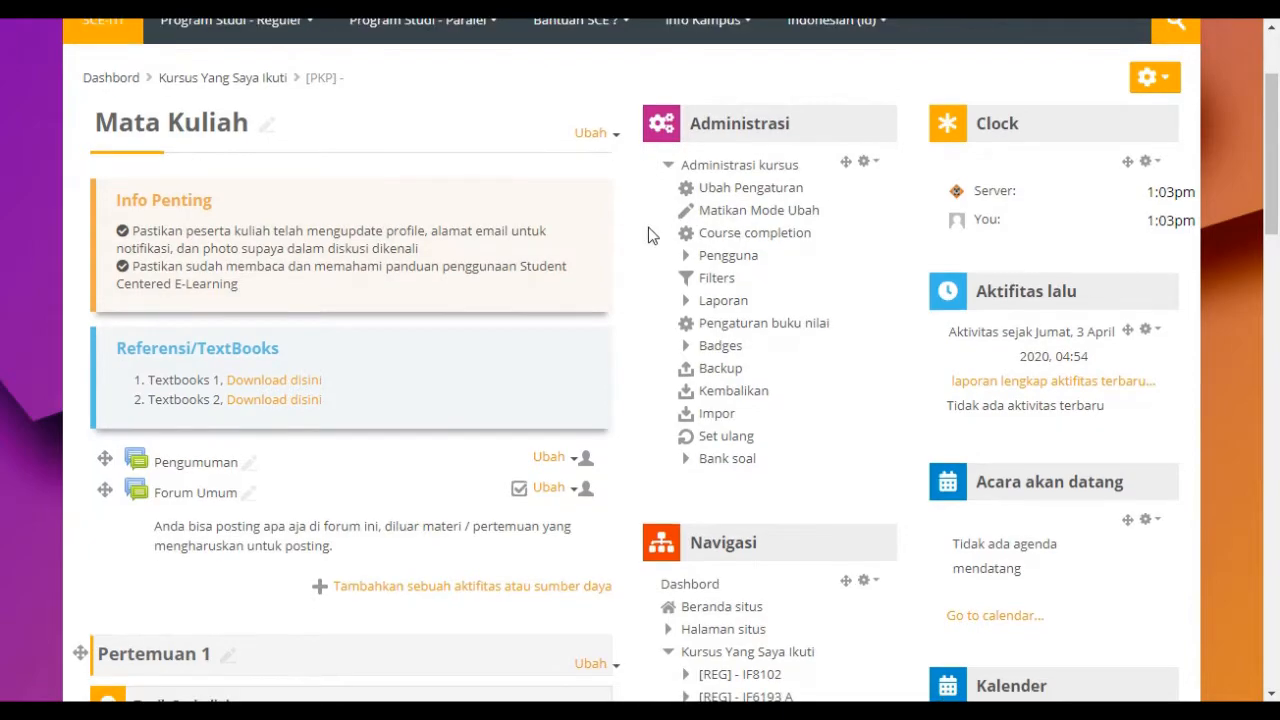
Step: Add Lecture Notes Pertemuan 3.pdf from the Pertemuan 3 folder directly to the Pertemuan 1 section of the course page
scroll(648, 234, "down", 5)
scroll(648, 234, "down", 2)
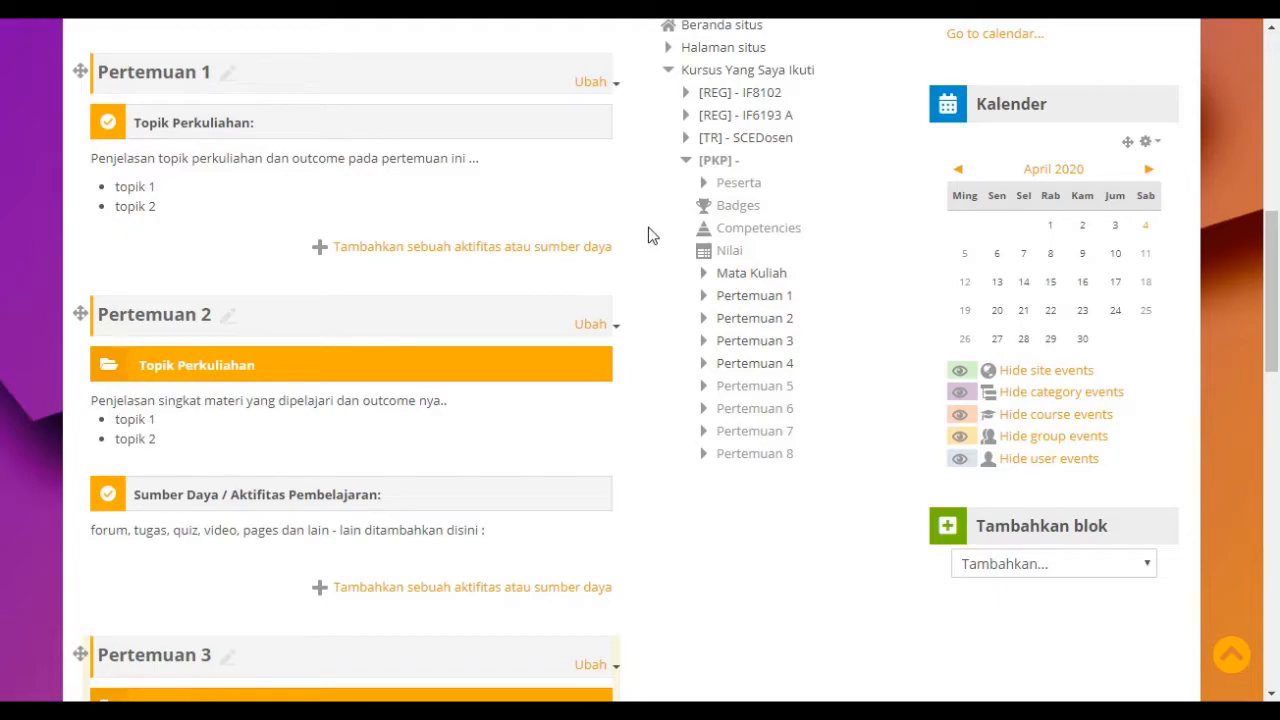
scroll(648, 227, "up", 1)
scroll(648, 227, "down", 1)
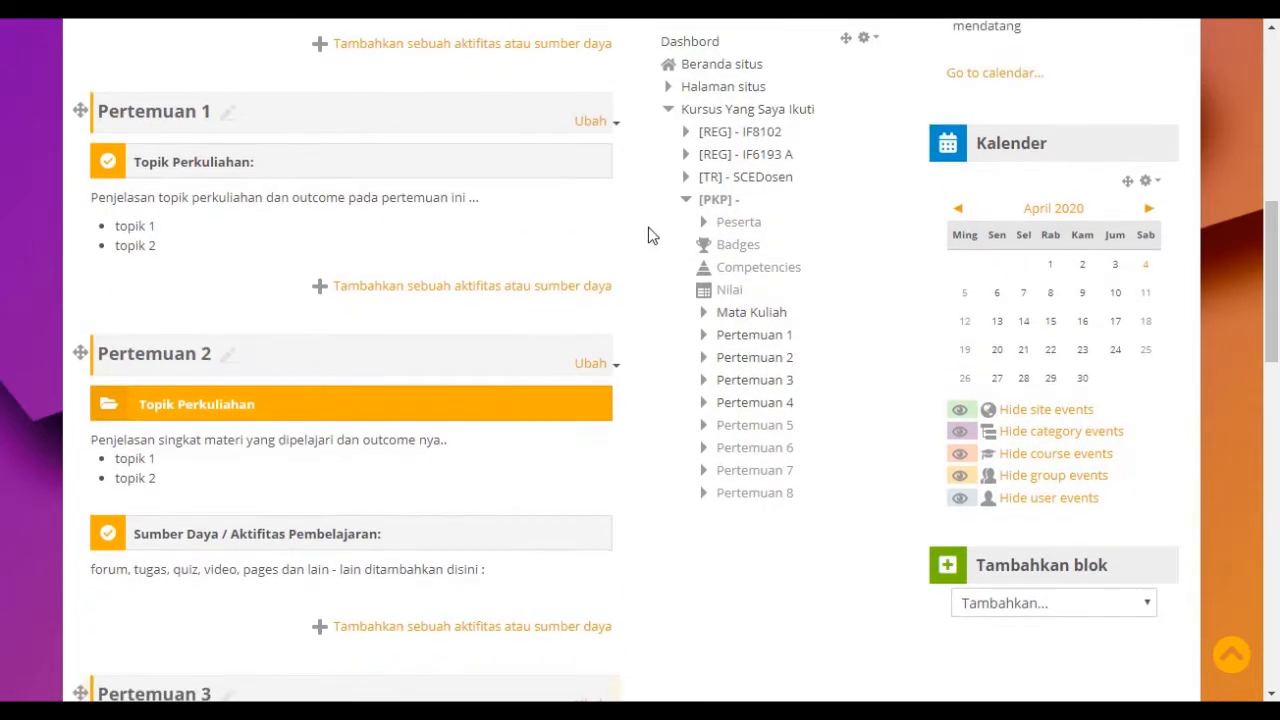
scroll(648, 227, "up", 1)
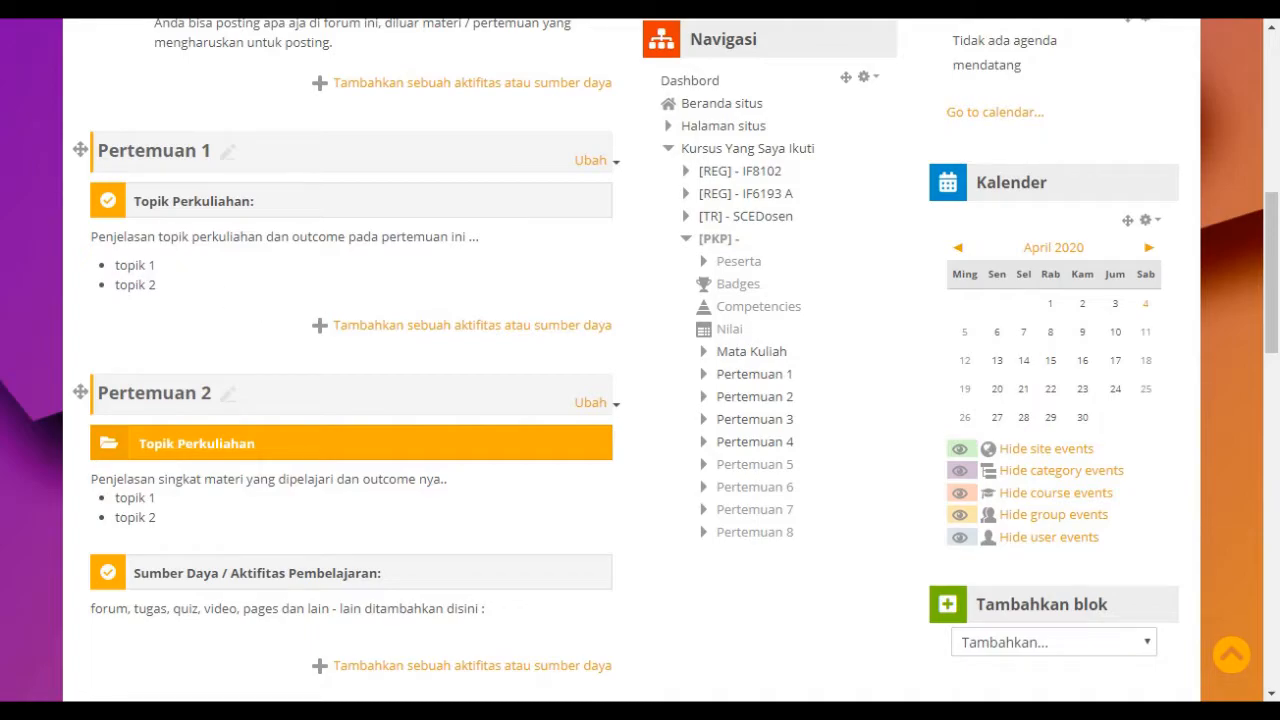
left_click(94, 157)
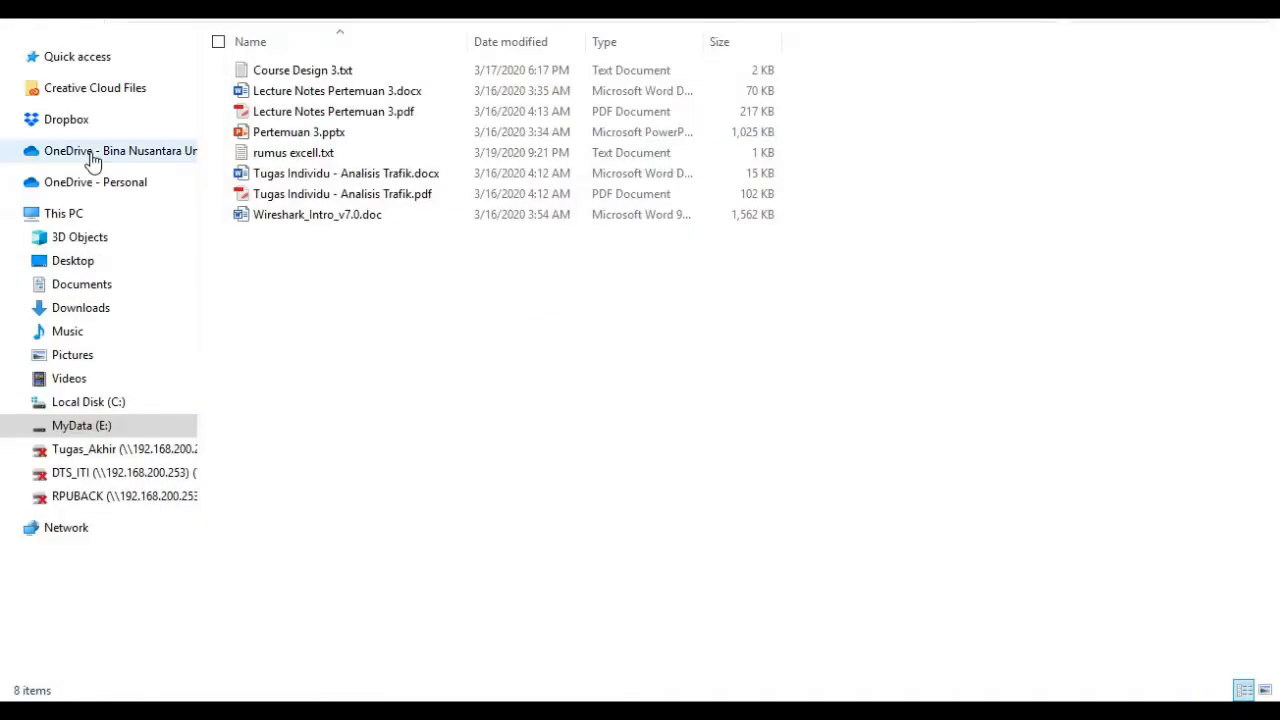
left_click(415, 116)
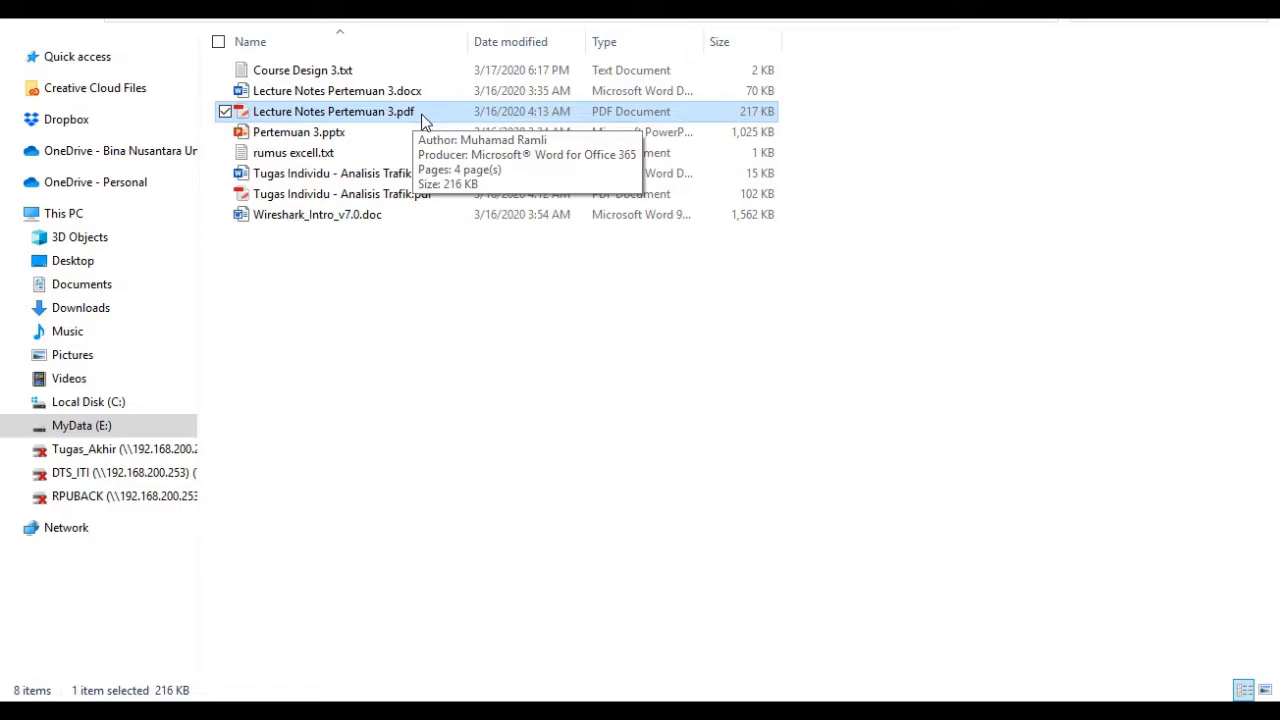
left_click_drag(415, 116, 330, 327)
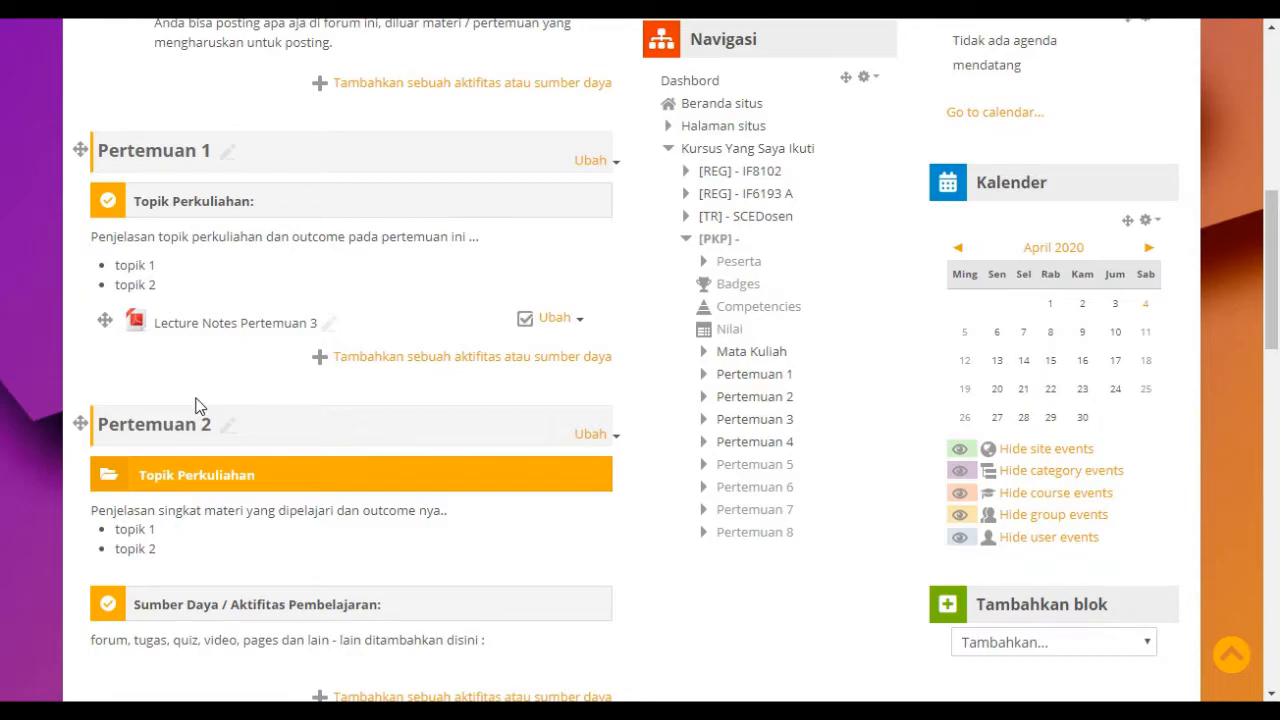
Step: Start adding a new File resource to the Pertemuan 1 section
scroll(197, 405, "up", 1)
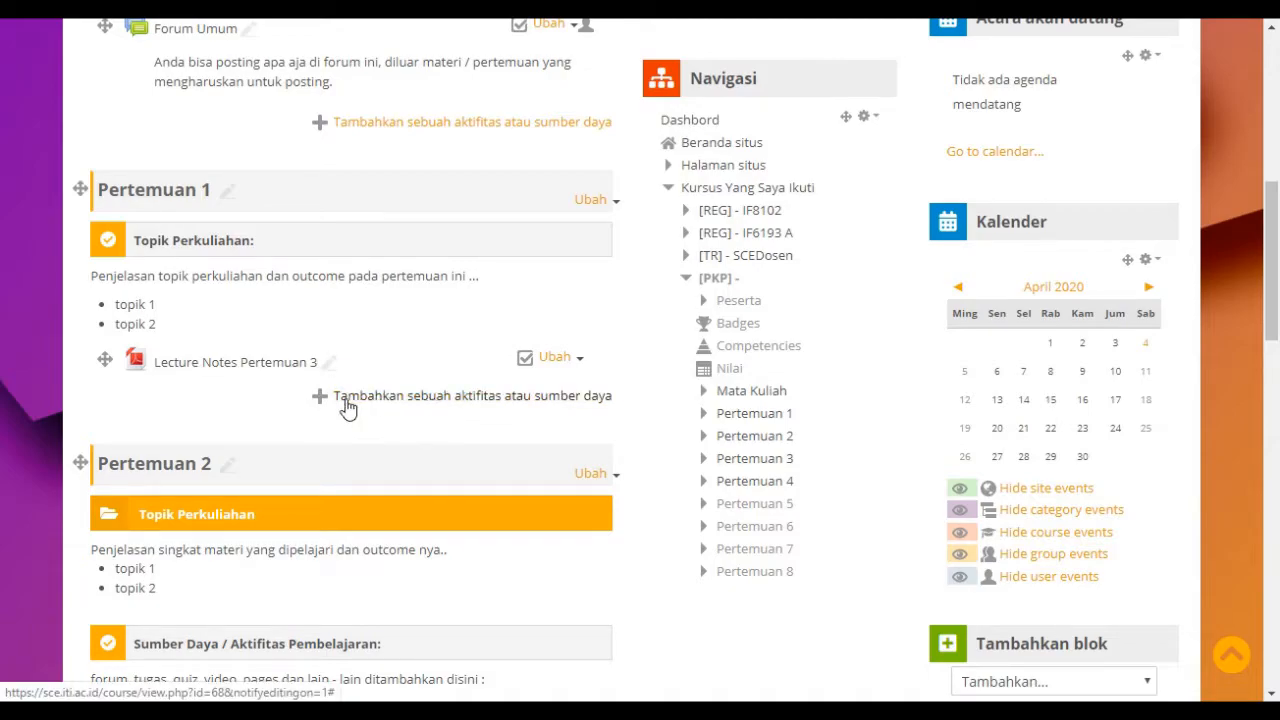
left_click(392, 398)
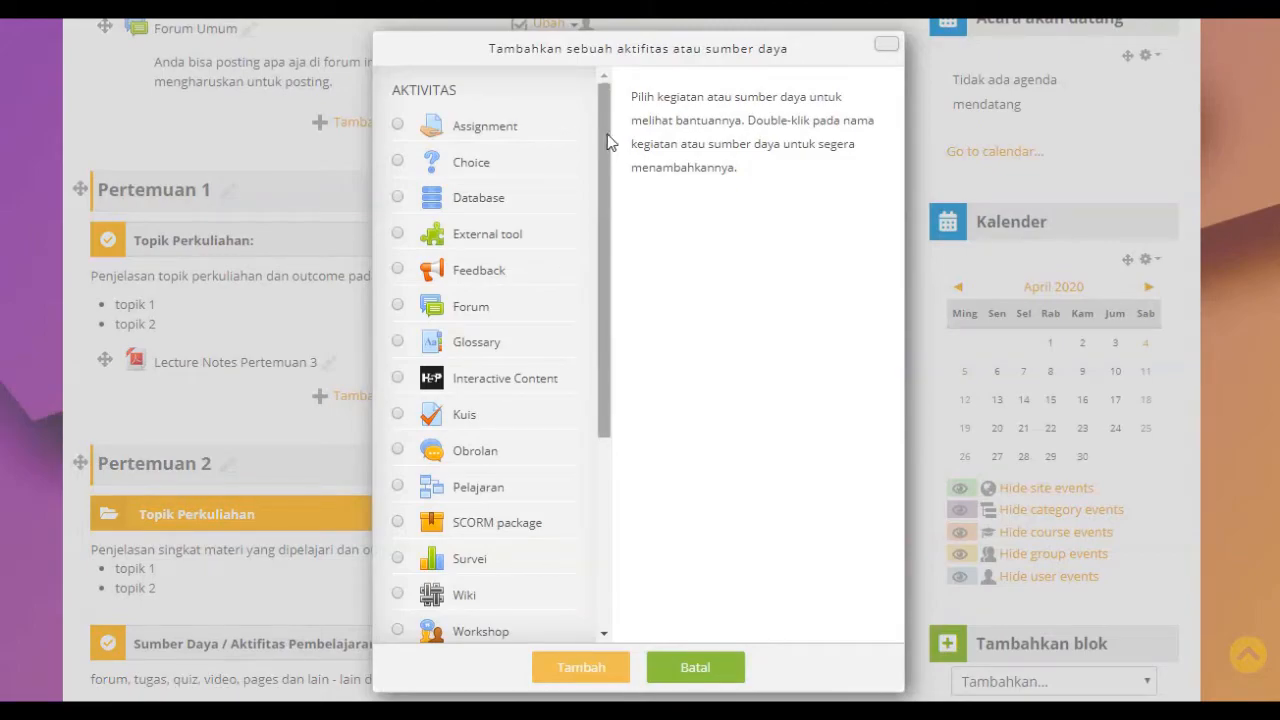
scroll(607, 143, "down", 1)
left_click_drag(607, 143, 617, 357)
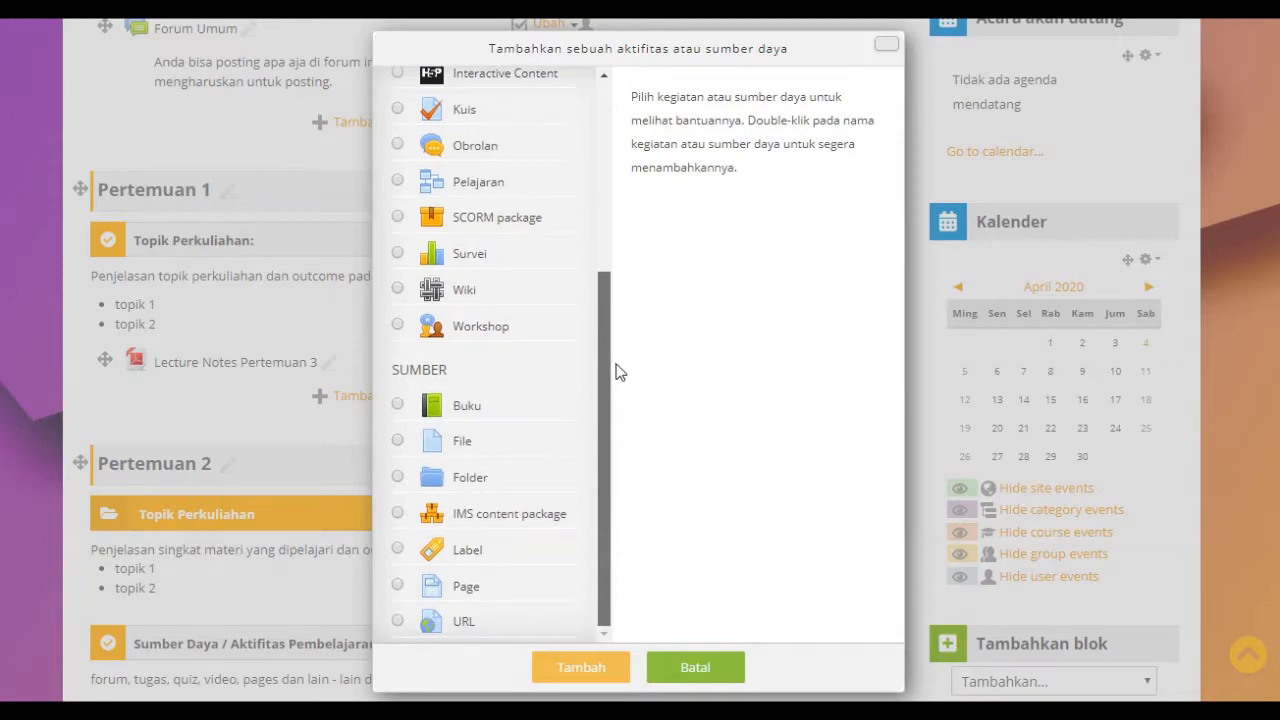
left_click(457, 457)
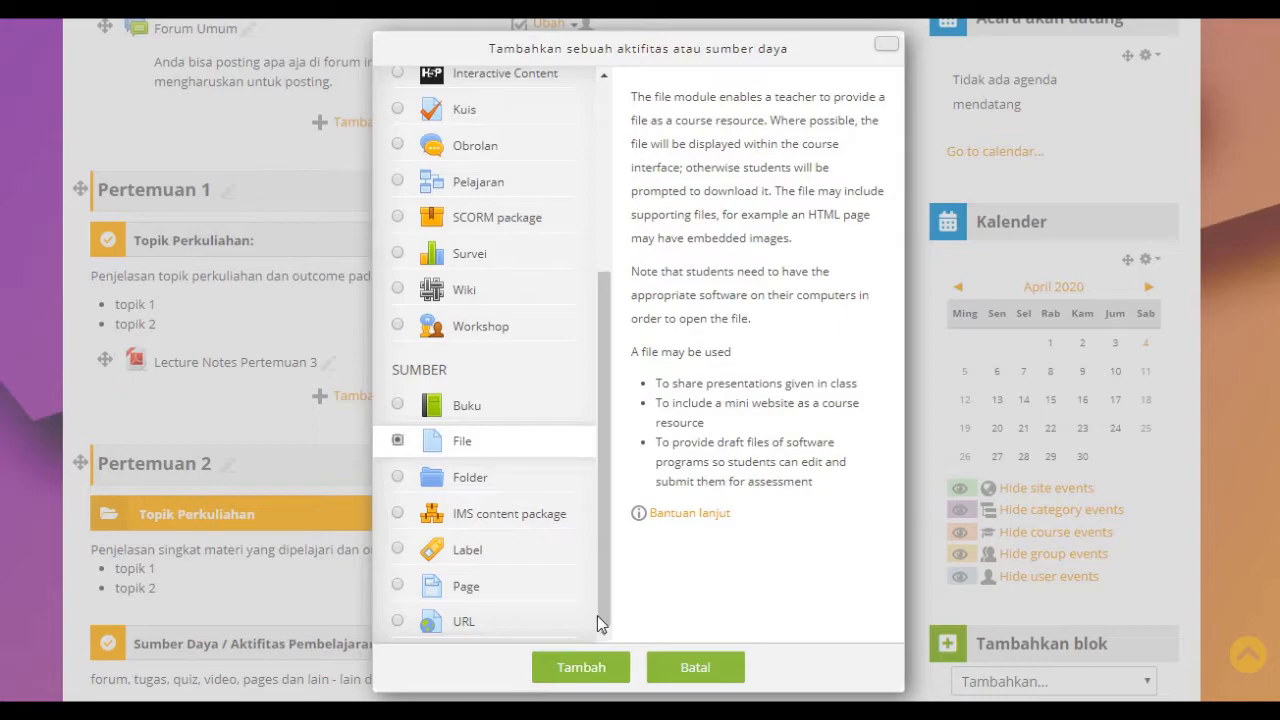
left_click(592, 668)
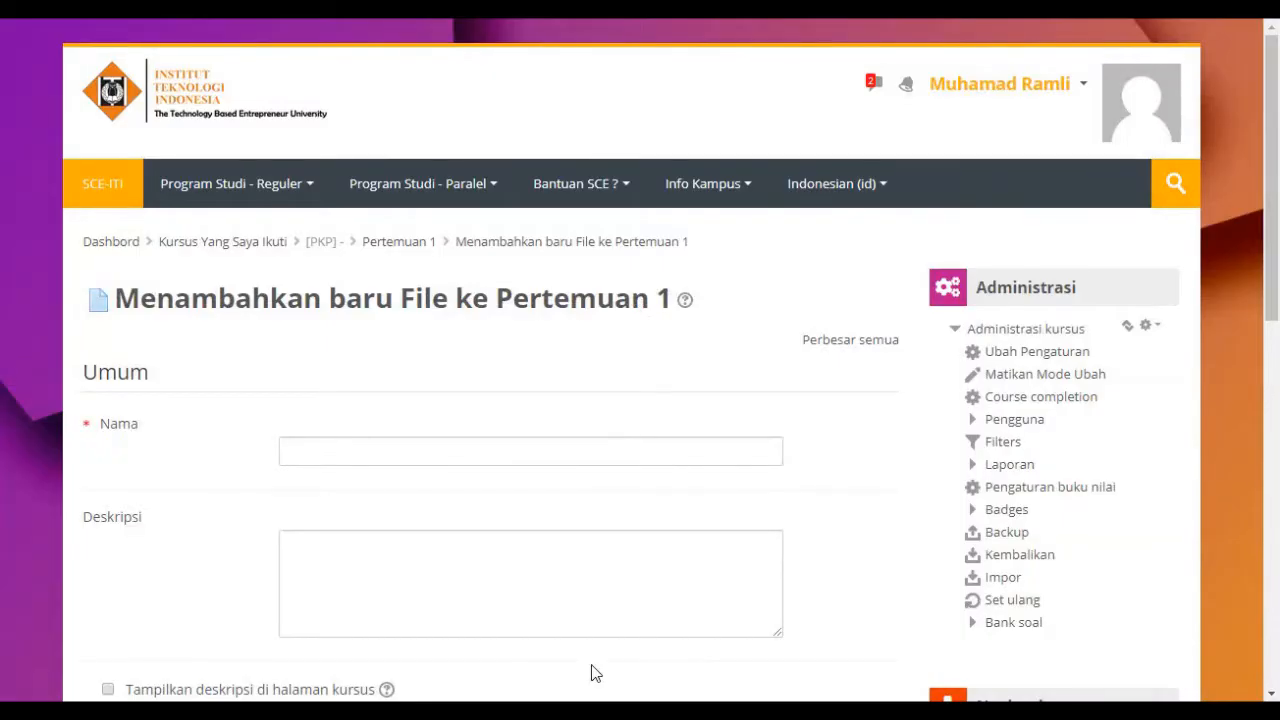
Step: Name the resource "Materi pertemuan 1" and enter the description "point - point / deskripsi", set to display on the course page
left_click(438, 443)
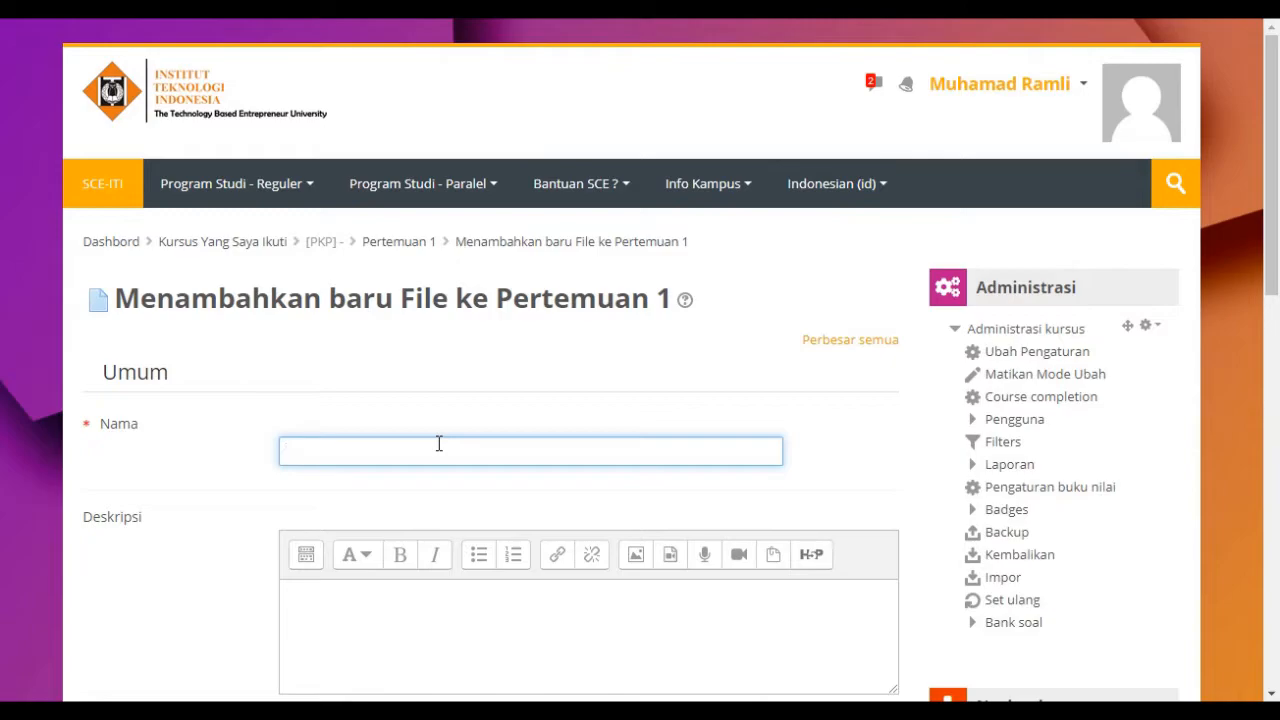
type("Materi pertemuan 1")
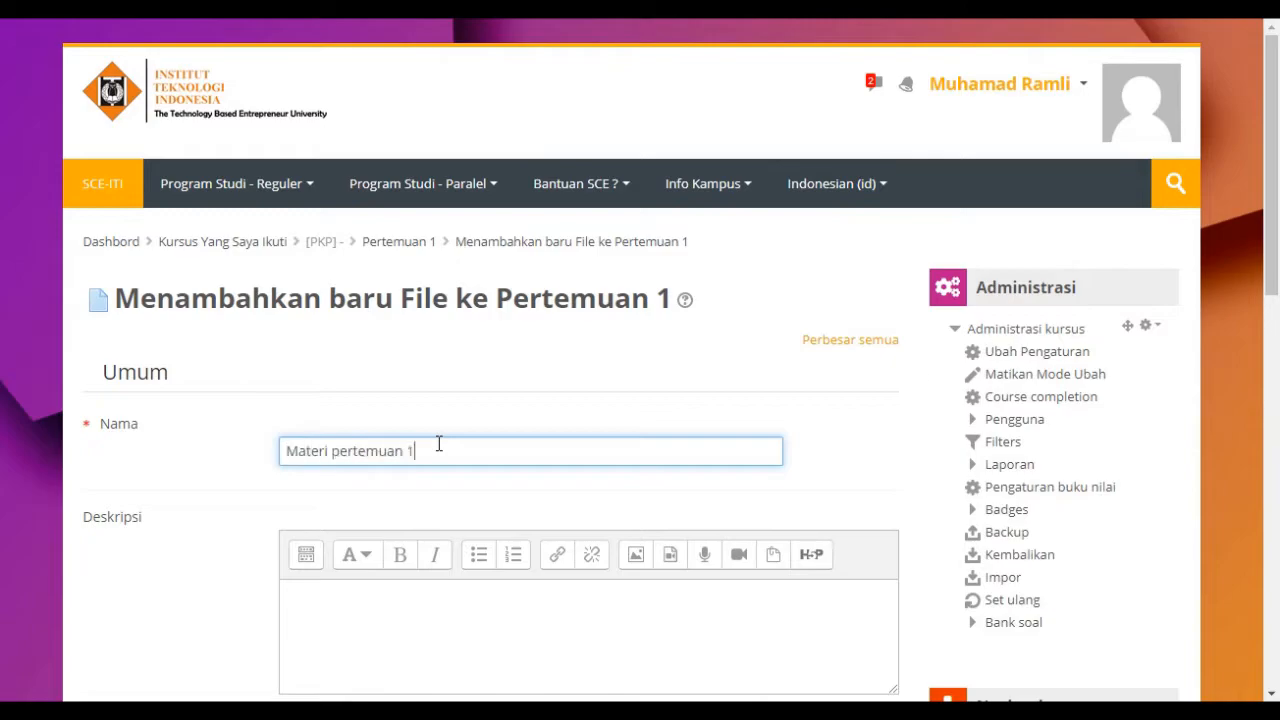
left_click_drag(1274, 197, 1272, 286)
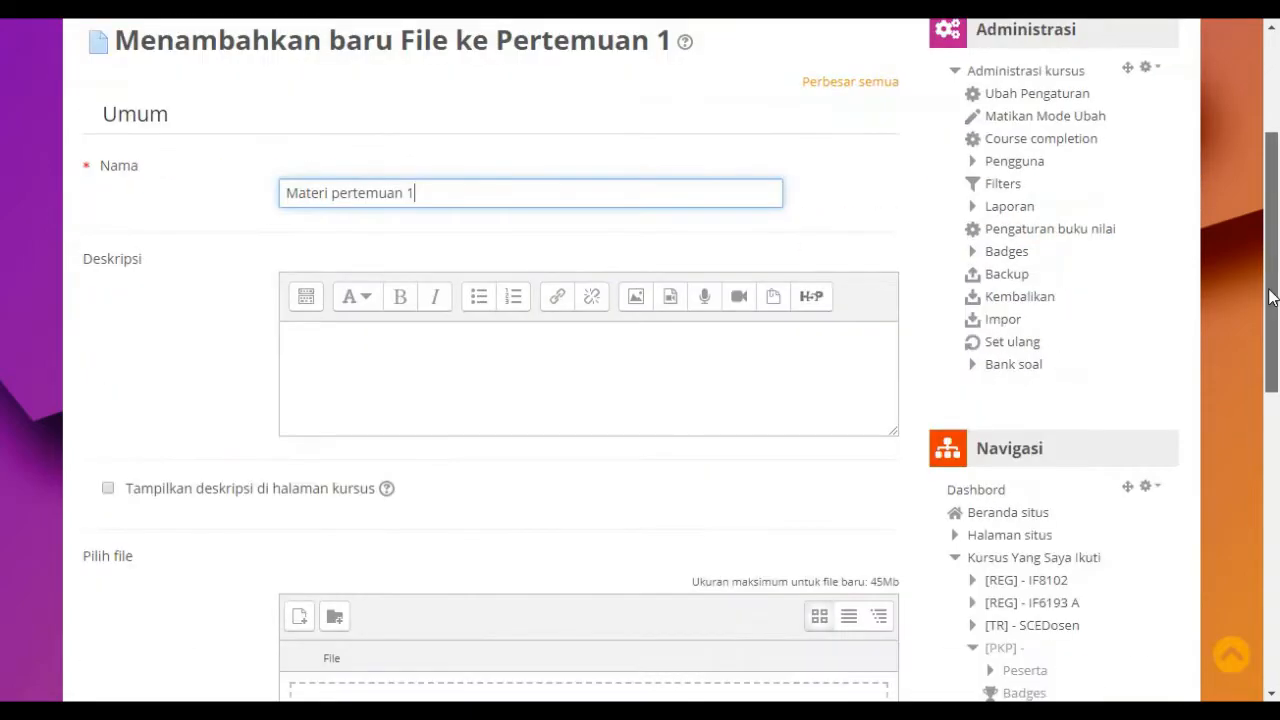
left_click(531, 351)
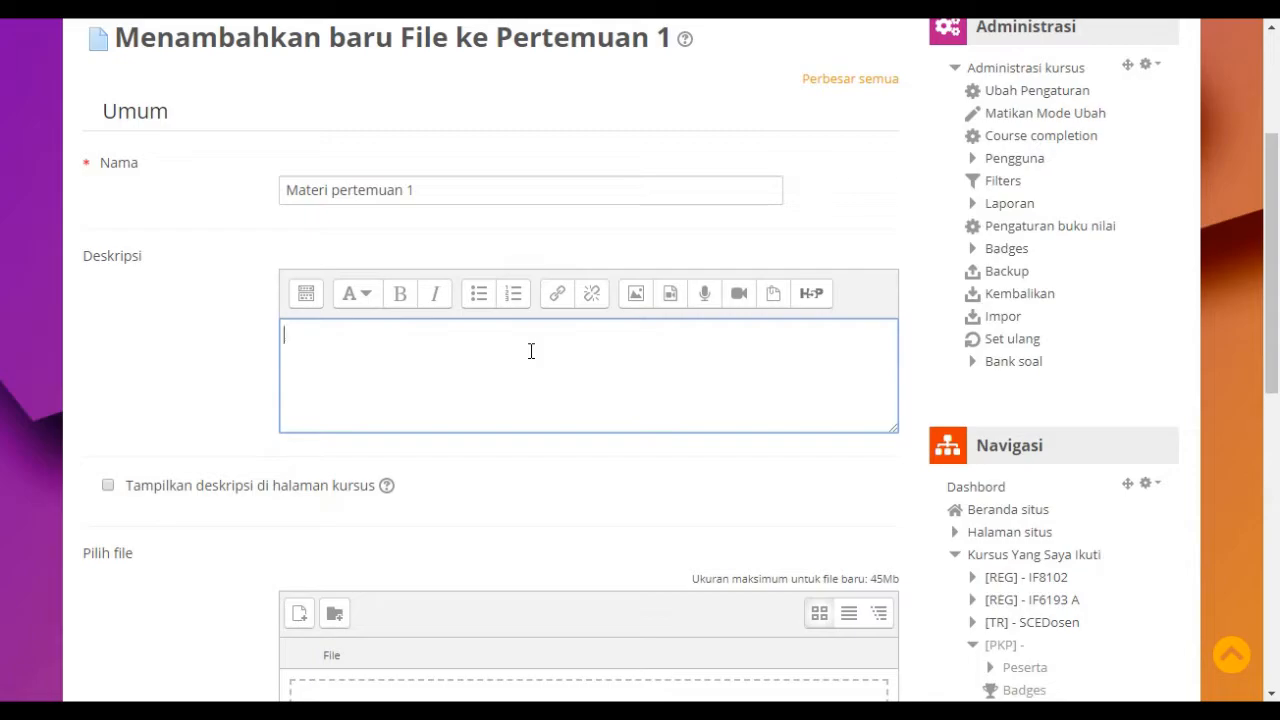
type("point - point / de")
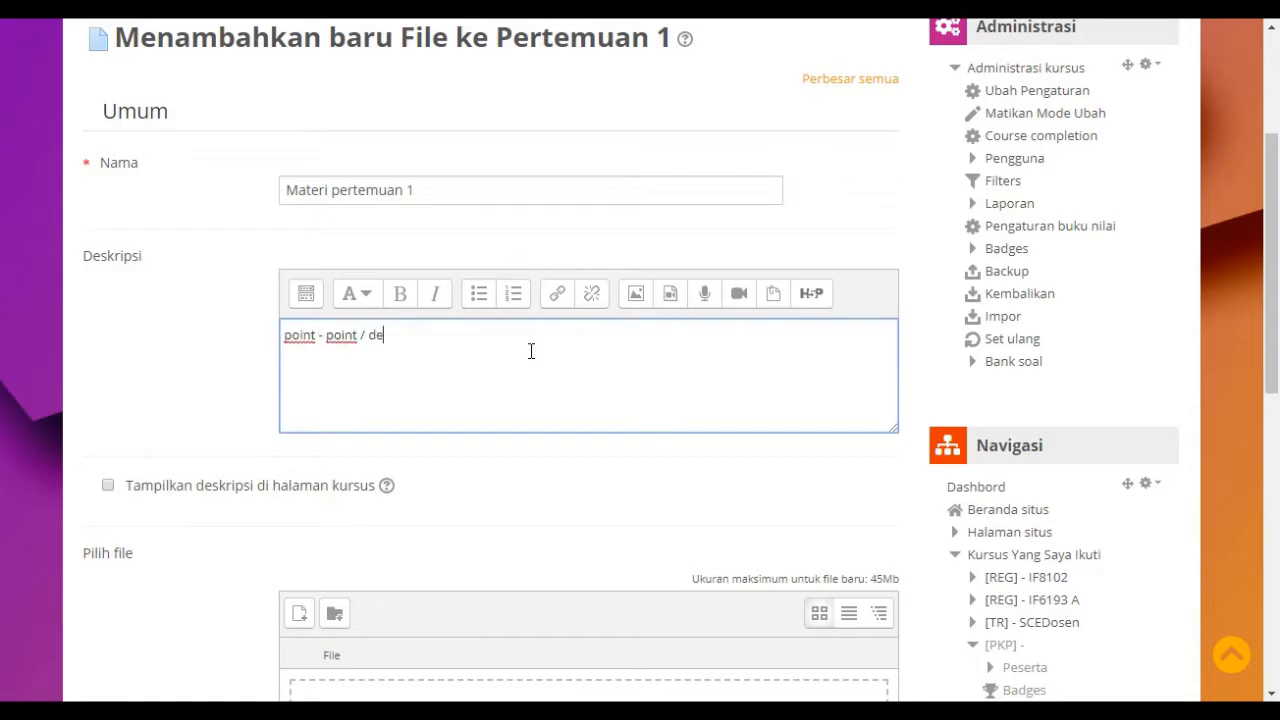
type("skripsi")
left_click(107, 490)
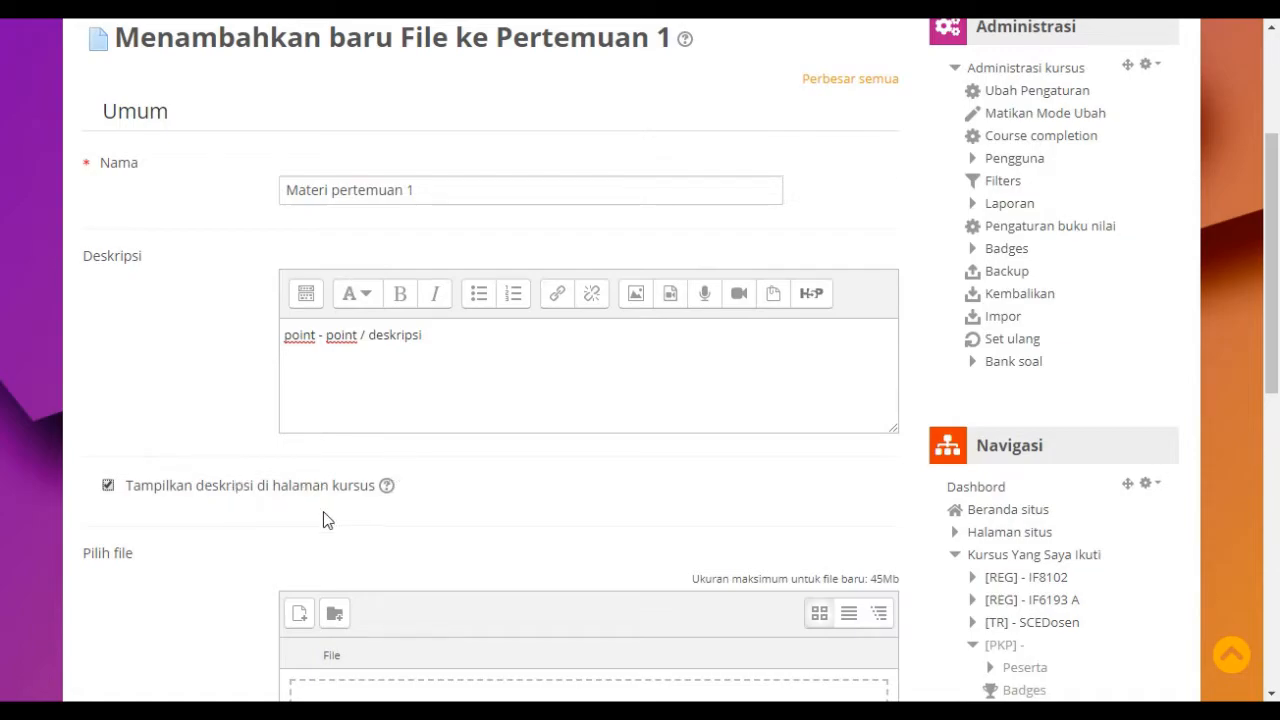
Step: Upload invoice-2766055.pdf from the Downloads folder to the resource's files through the file picker
scroll(325, 519, "down", 1)
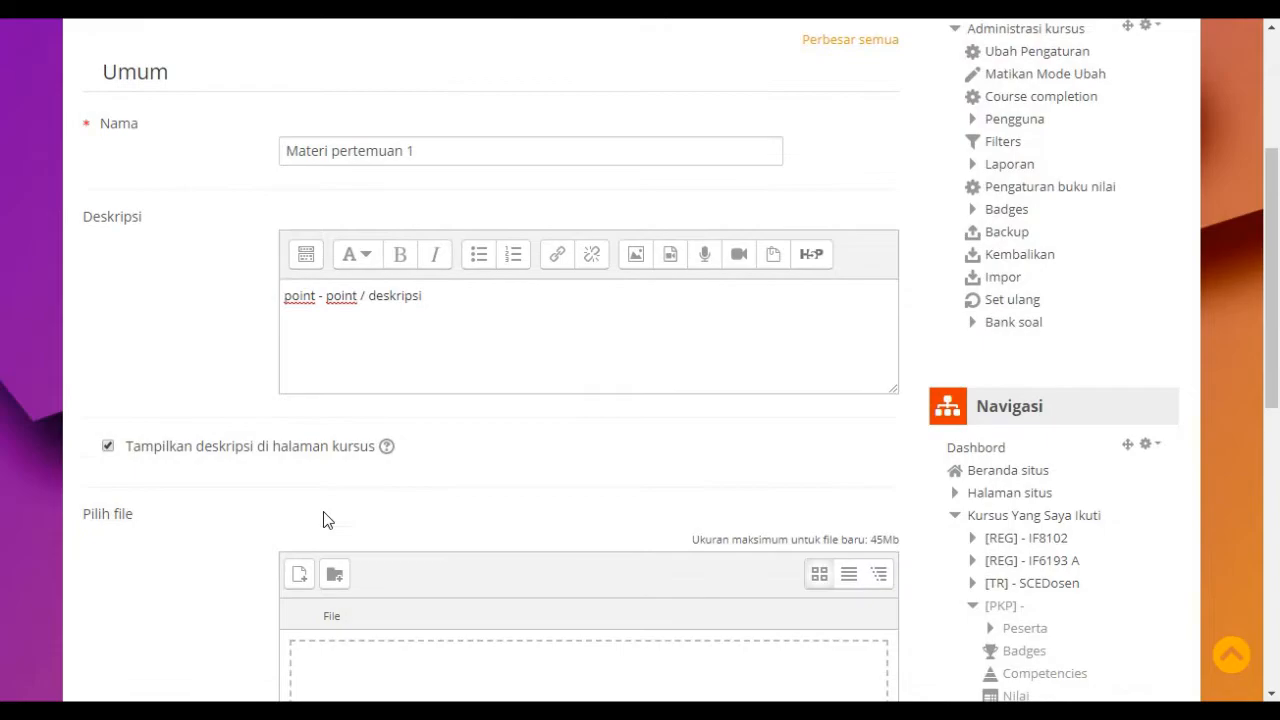
scroll(323, 517, "up", 2)
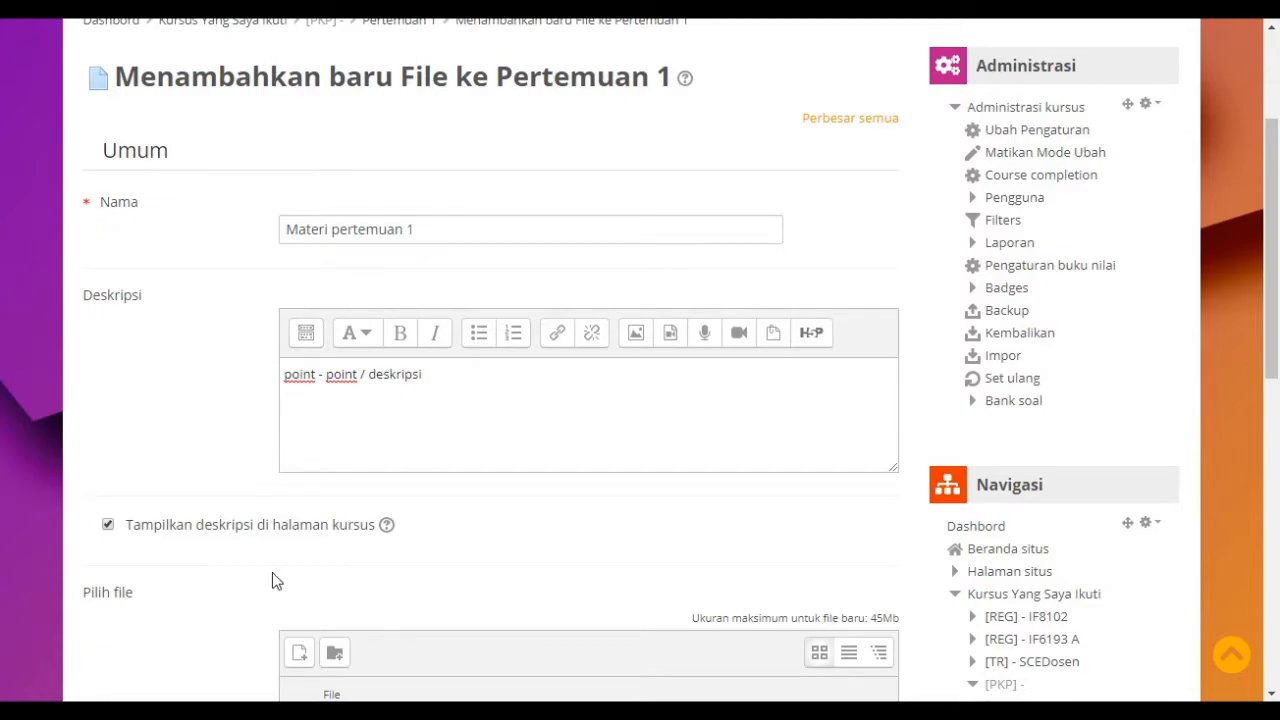
scroll(272, 574, "down", 1)
scroll(272, 574, "down", 3)
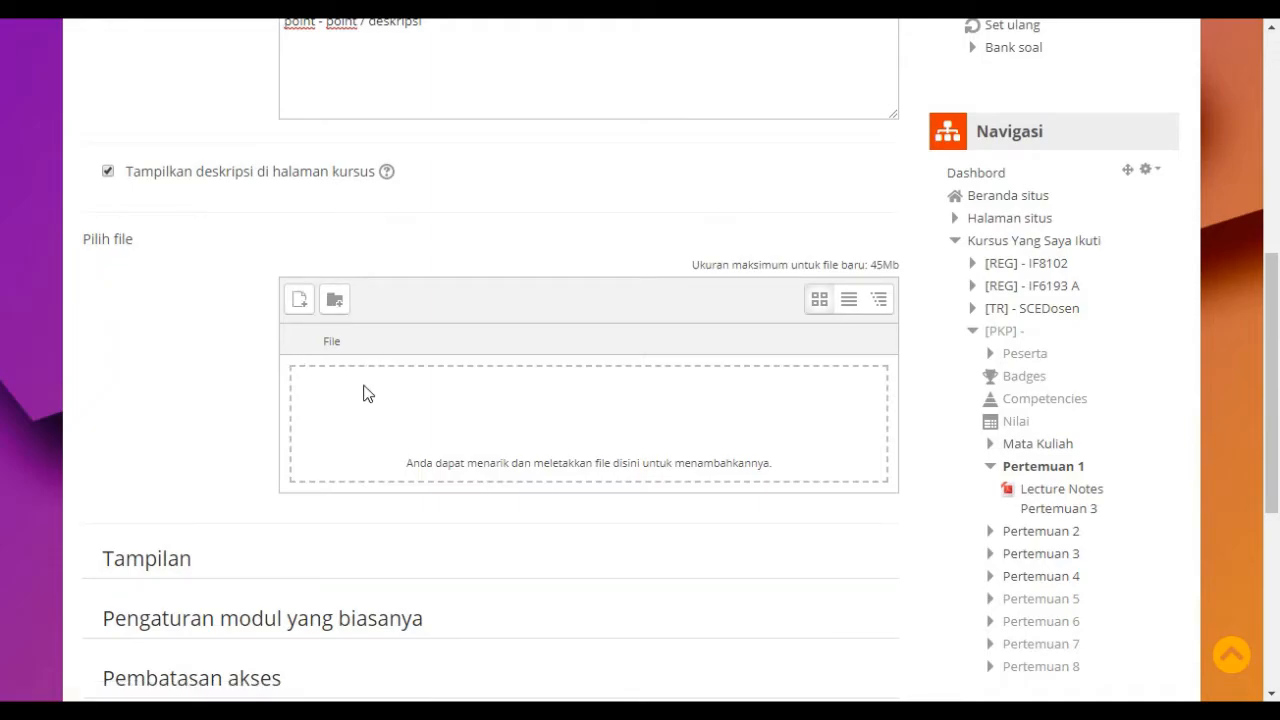
left_click(299, 311)
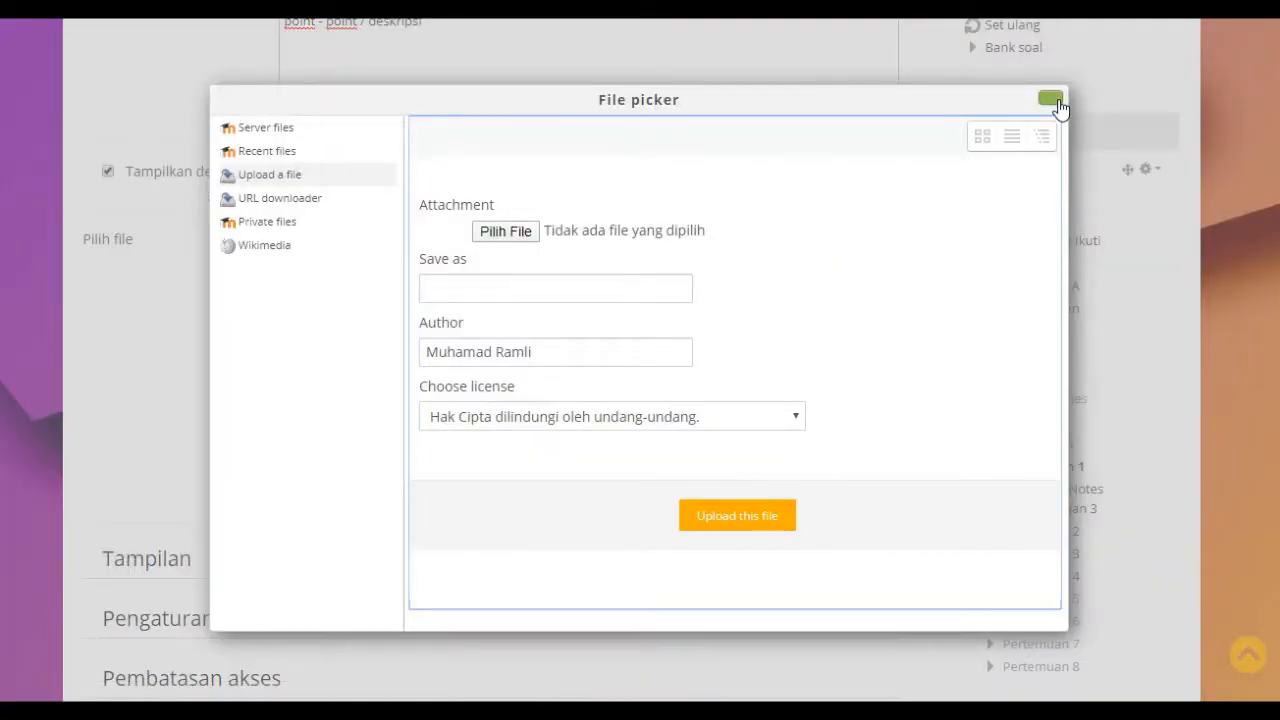
left_click(1051, 98)
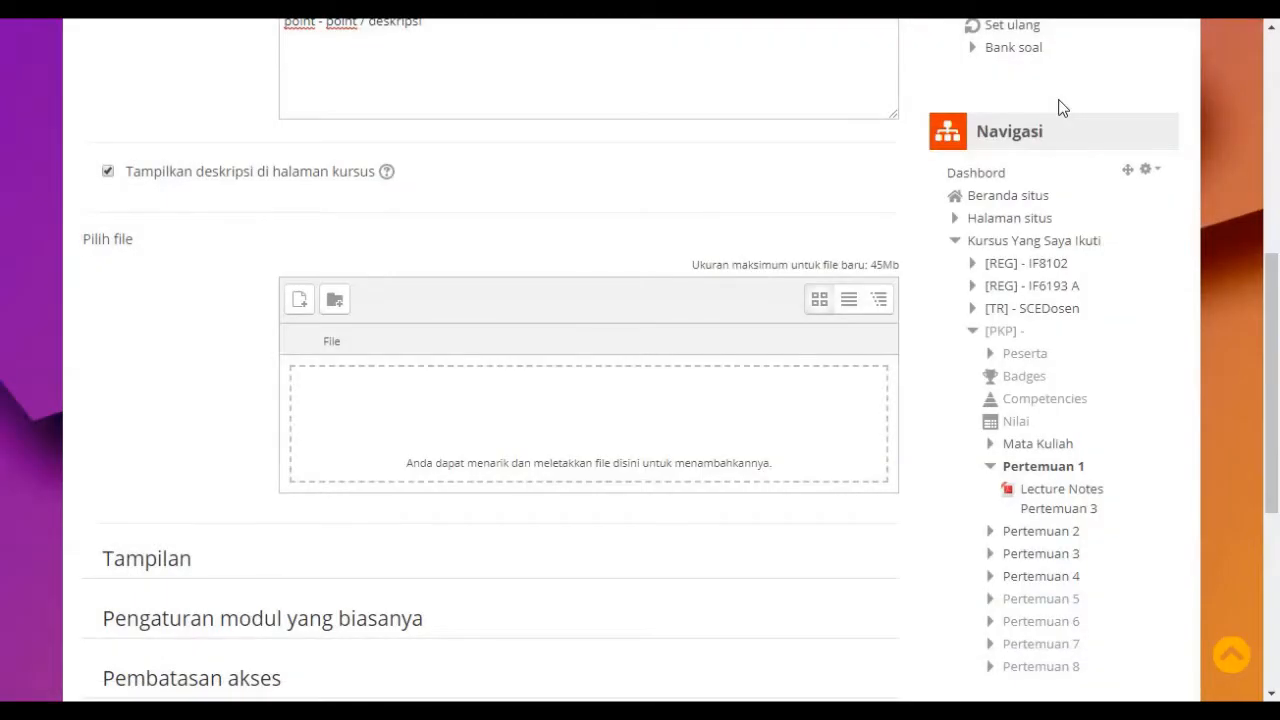
left_click(299, 311)
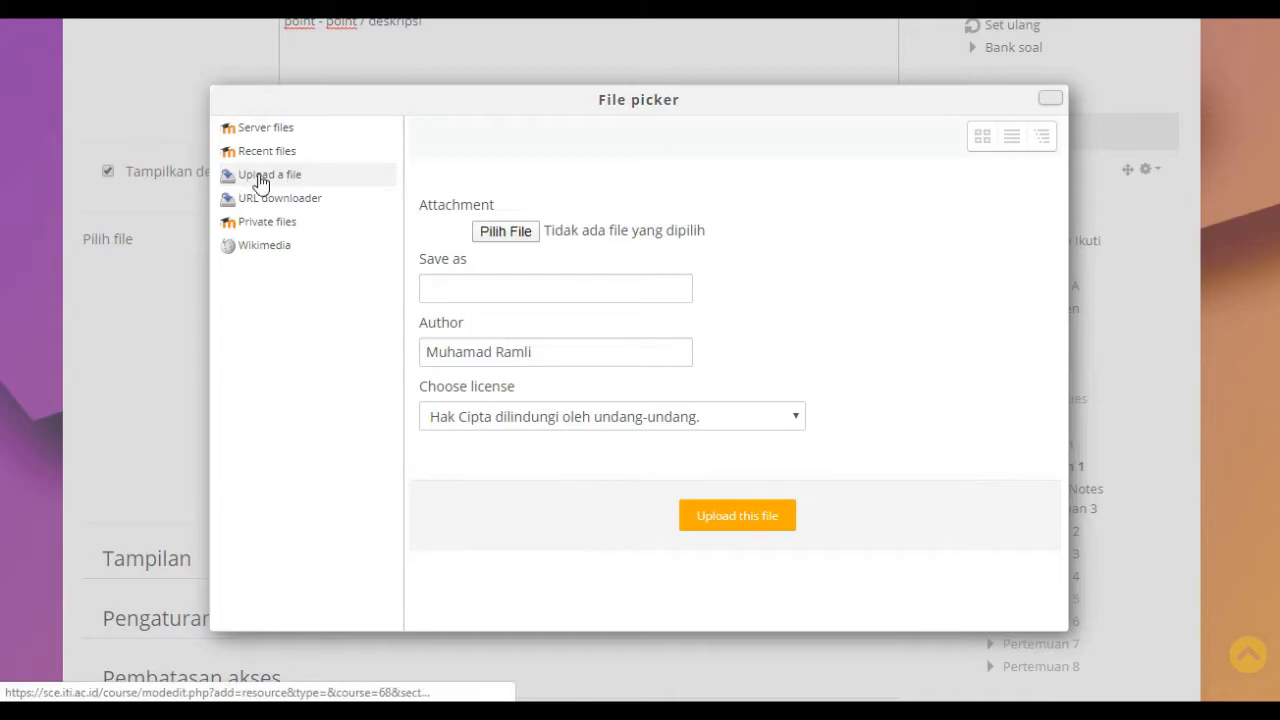
left_click(516, 240)
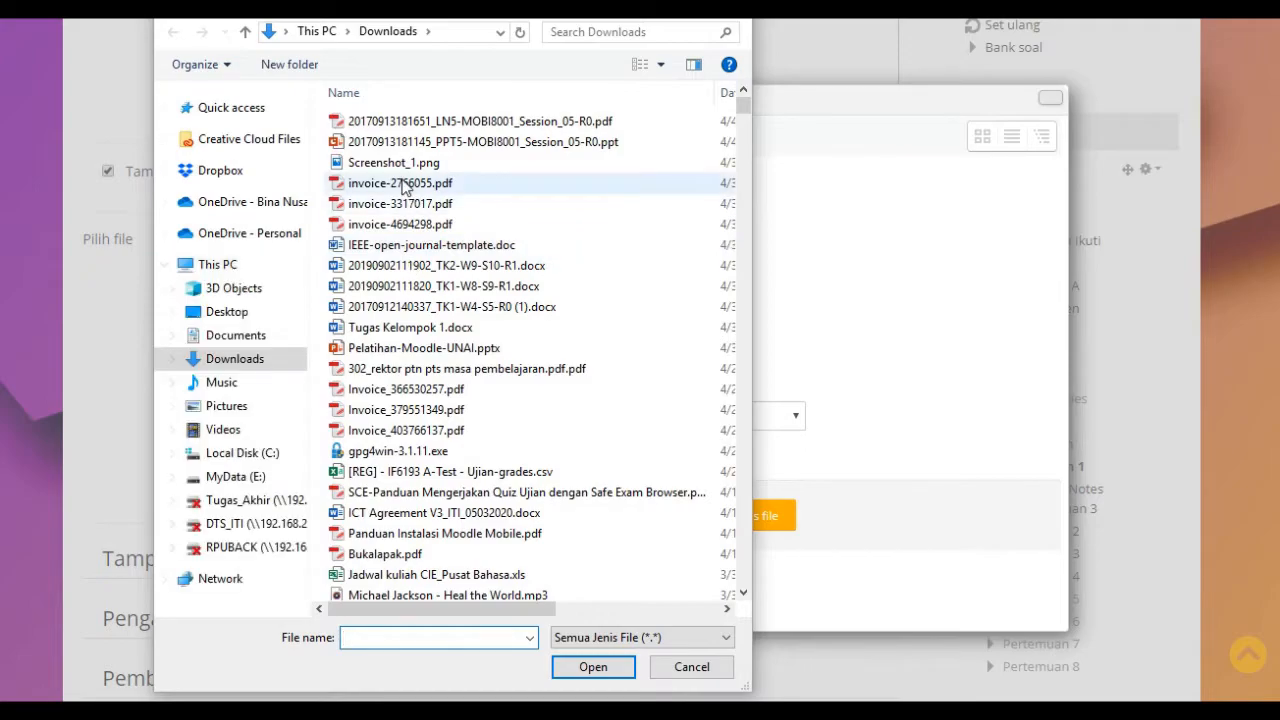
double_click(403, 185)
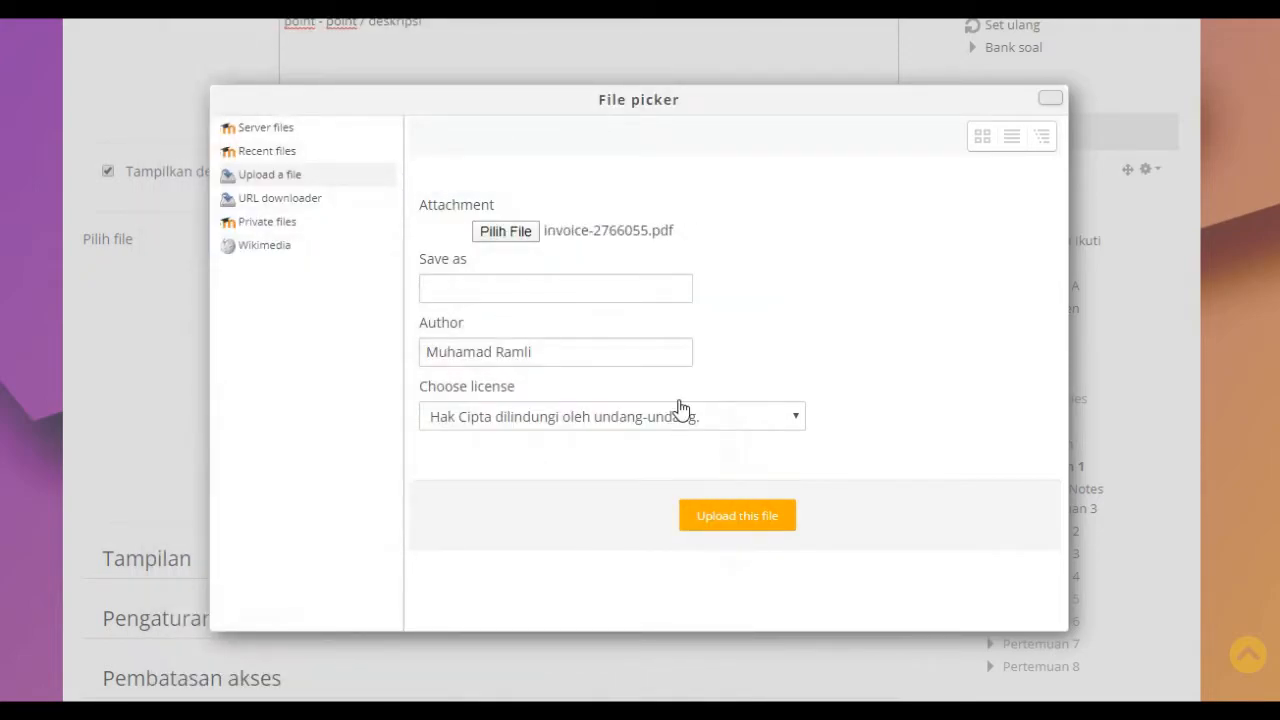
left_click(575, 288)
left_click(715, 282)
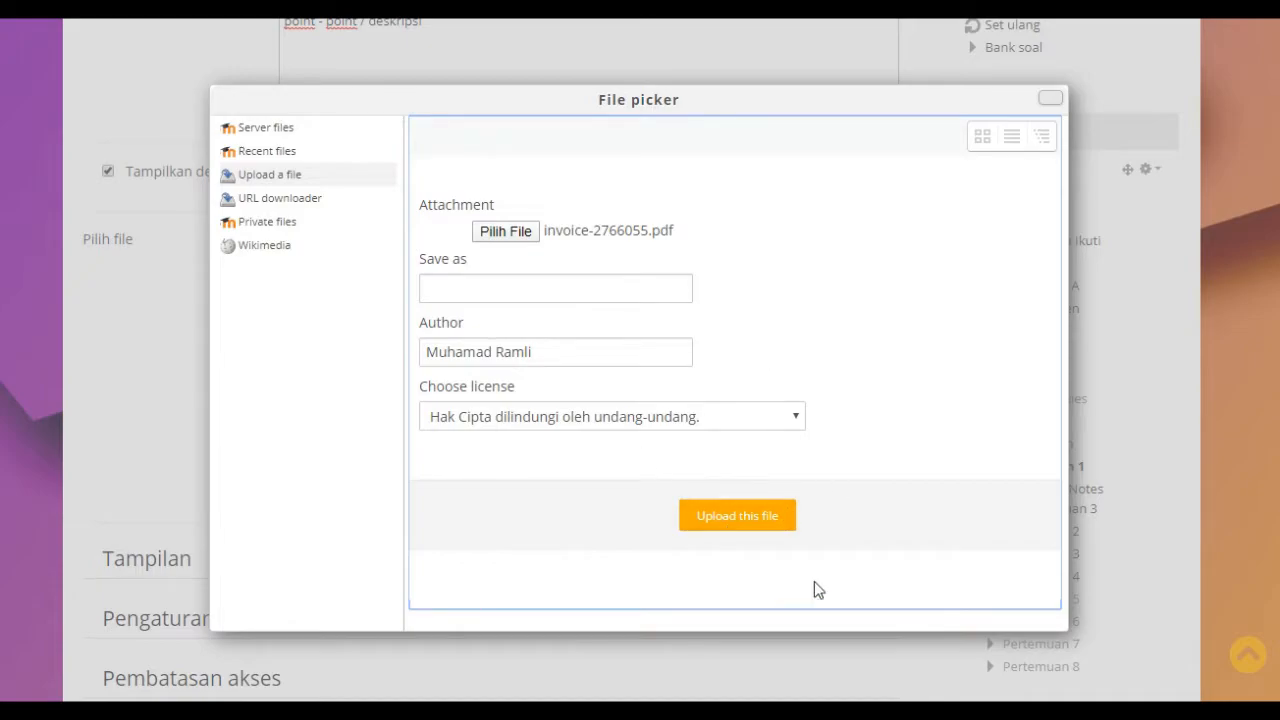
left_click(720, 515)
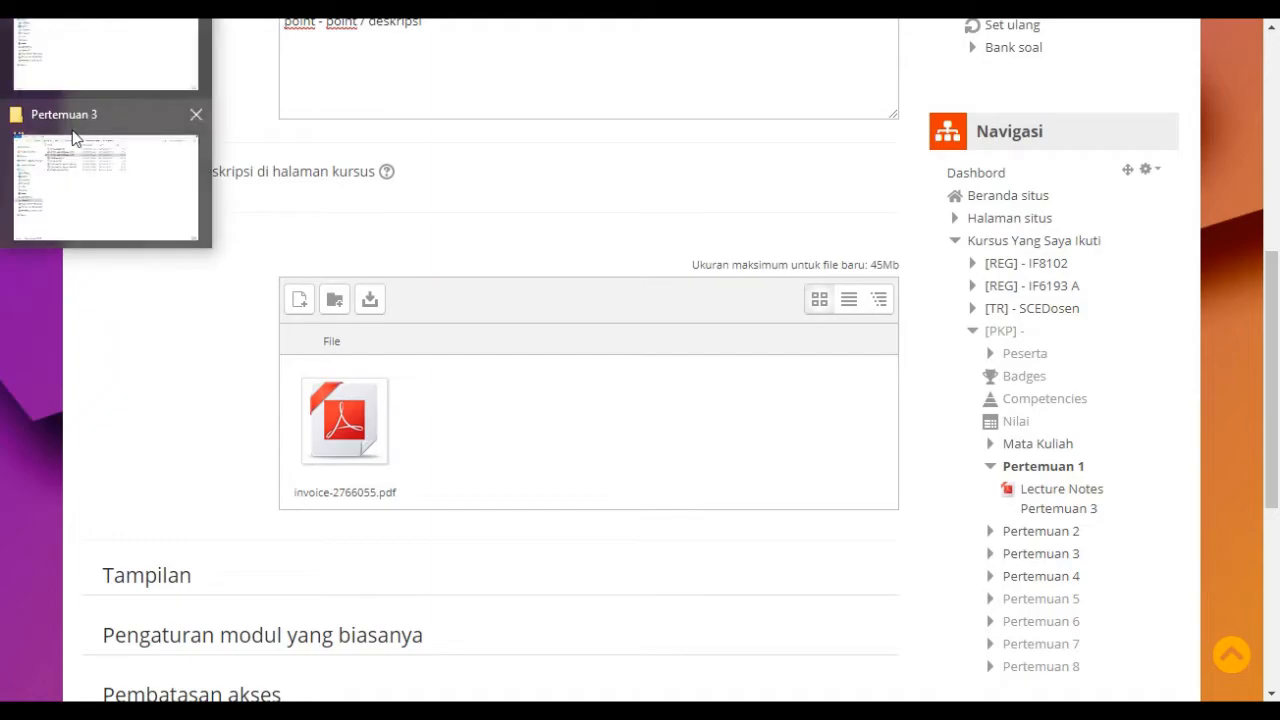
Step: Add Lecture Notes Pertemuan 3.pdf from the Pertemuan 3 folder window to the resource's files
left_click(79, 146)
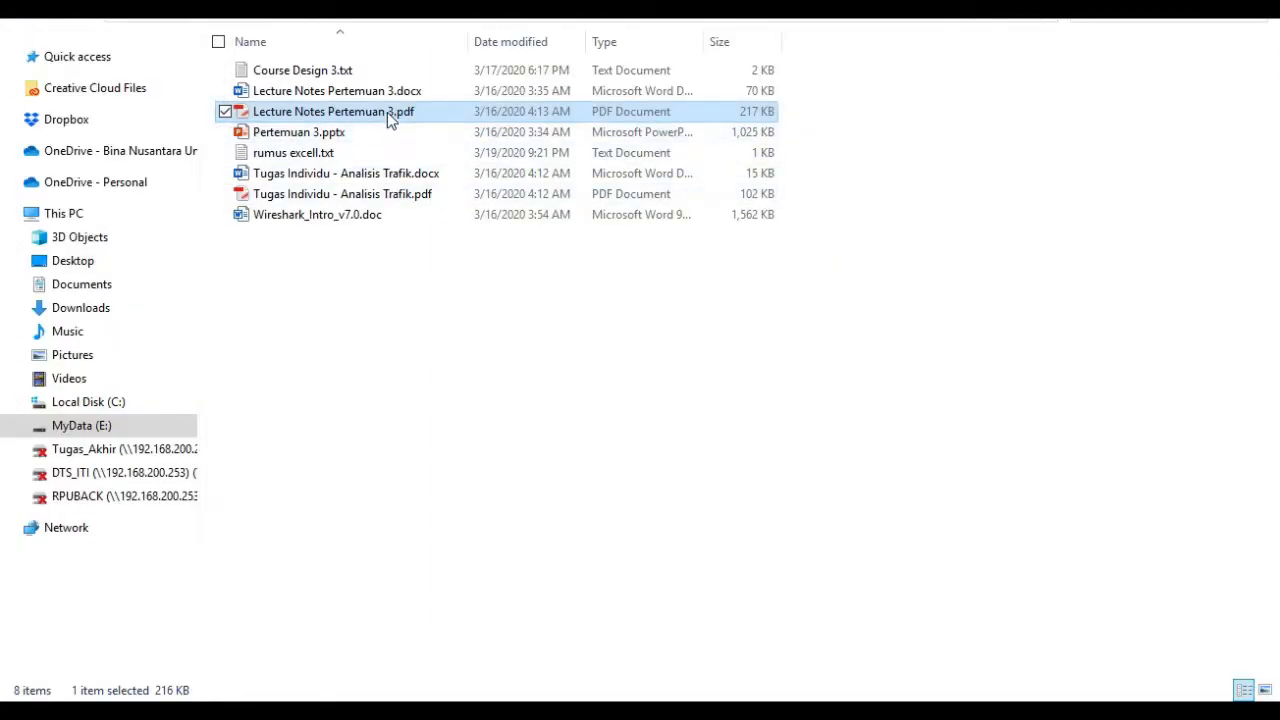
mouse_move(391, 113)
left_click_drag(393, 113, 563, 478)
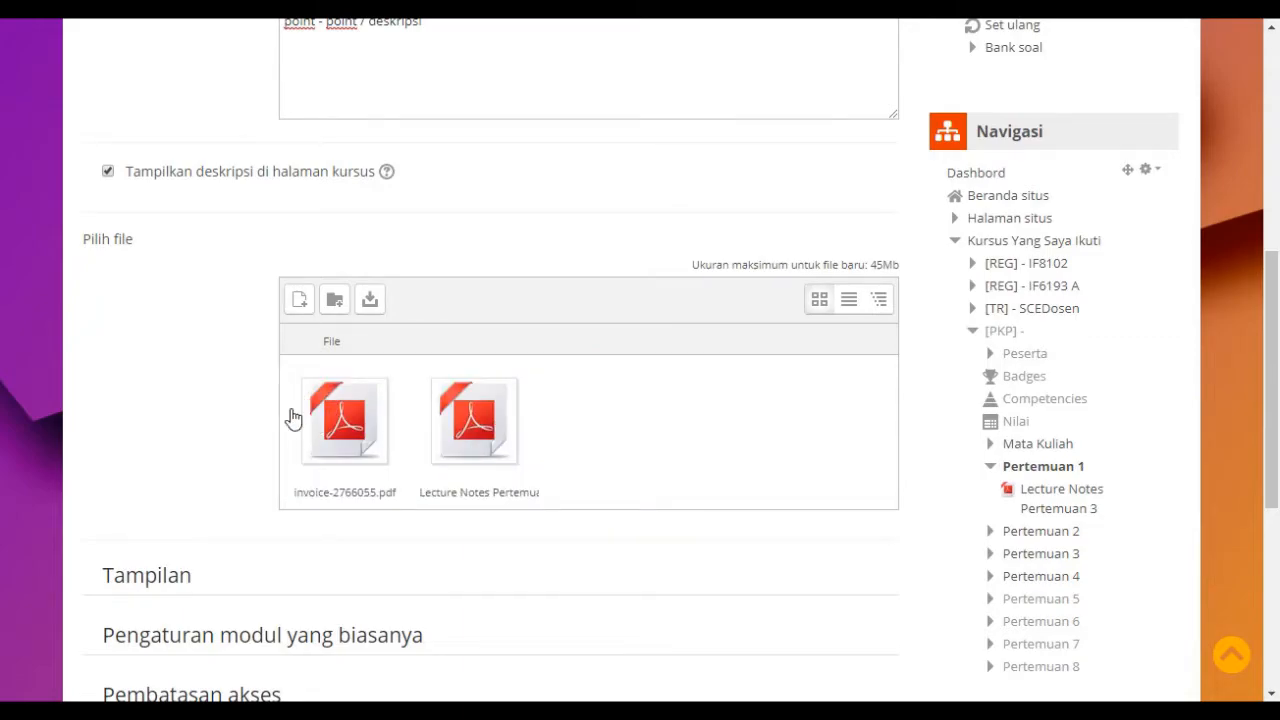
Step: Open the file picker for the resource and show its recent files
left_click(299, 299)
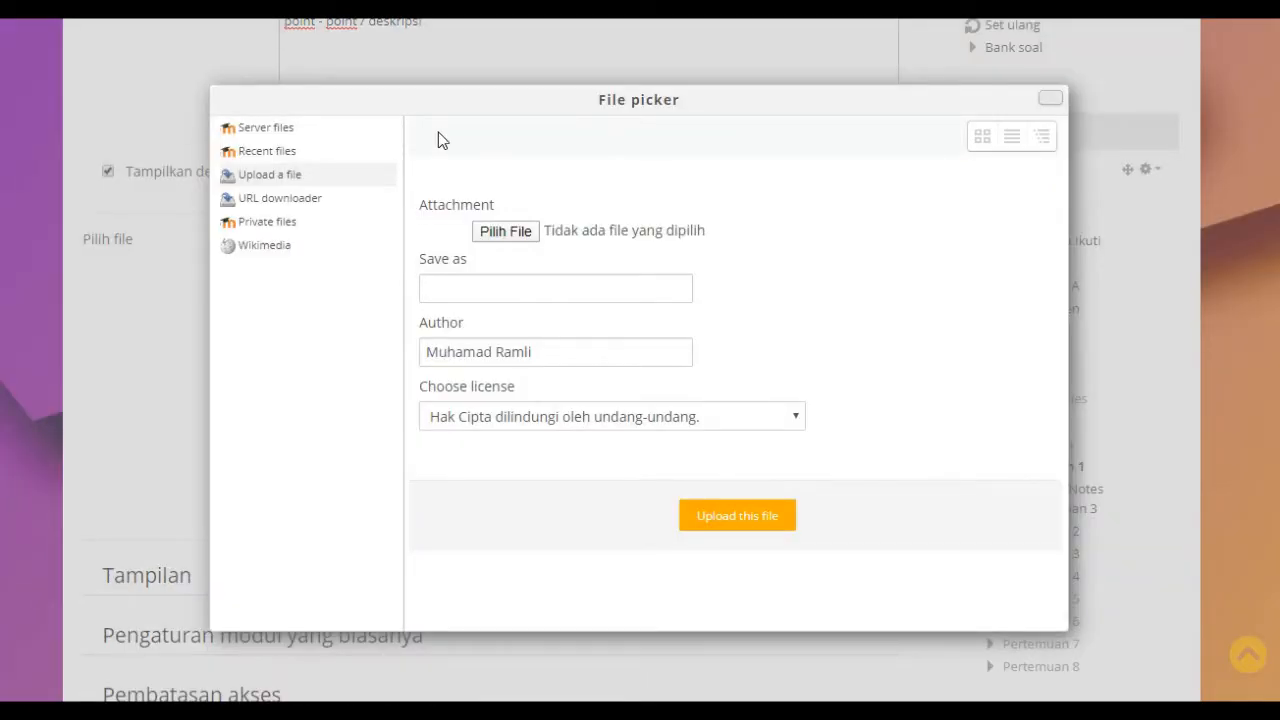
left_click(1047, 101)
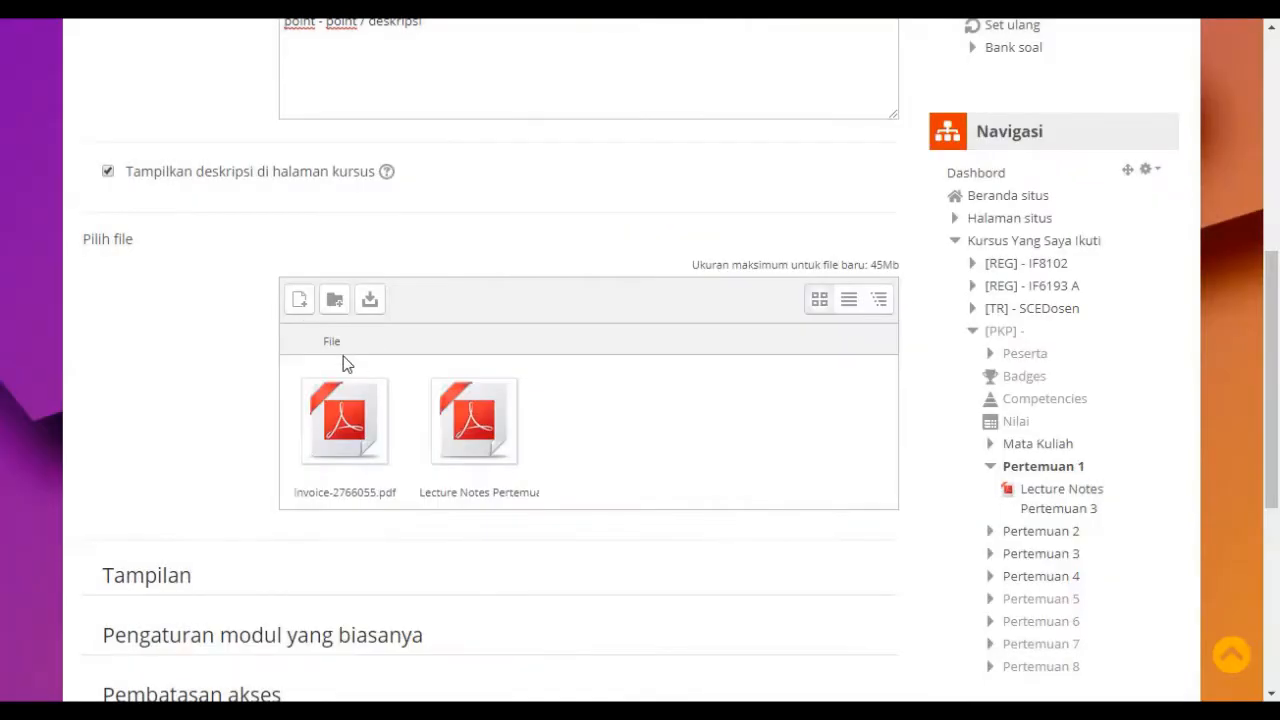
left_click(298, 302)
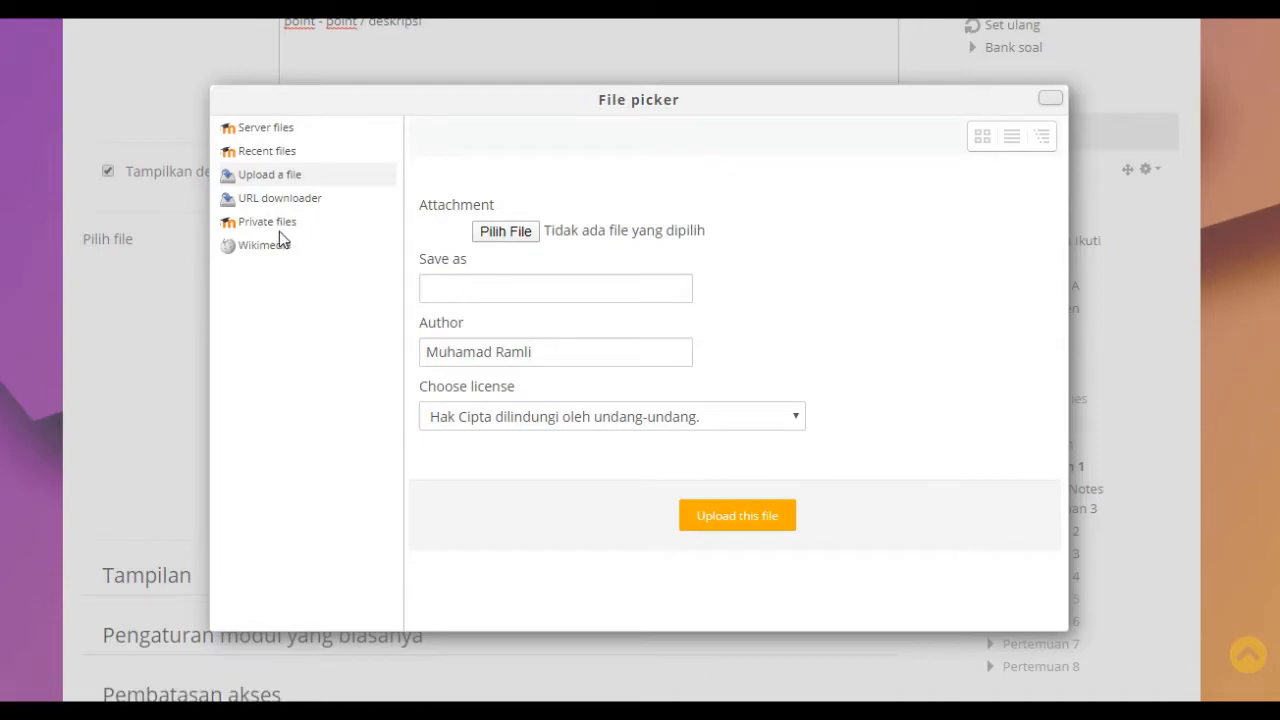
left_click(281, 158)
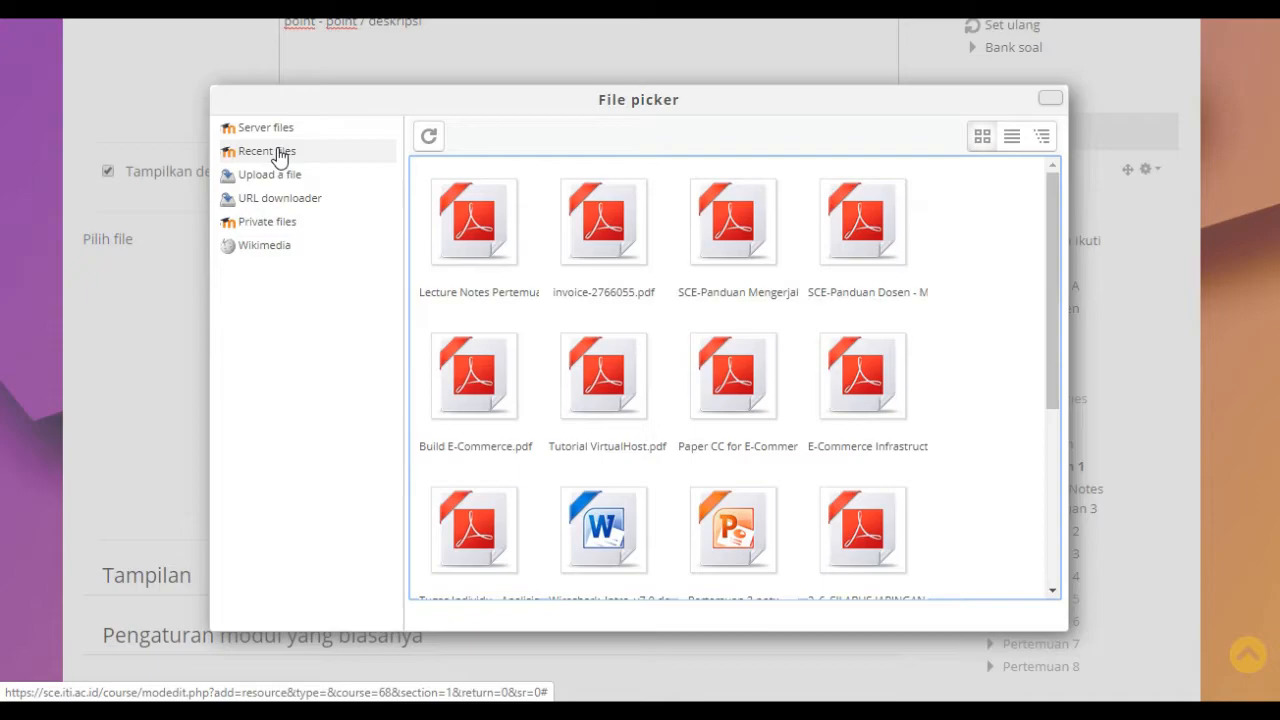
Step: Add Materi Jarkom Pertemuan 1.pdf from the recent files to the resource's files
left_click(276, 133)
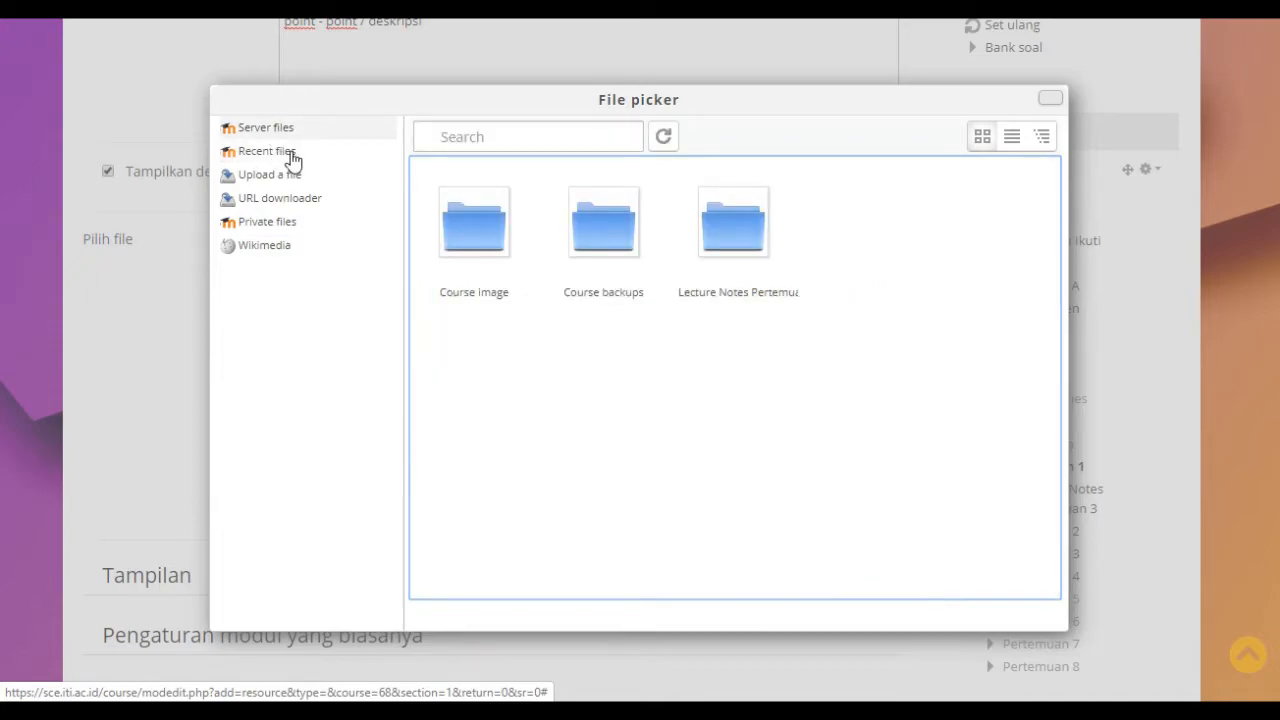
left_click(287, 157)
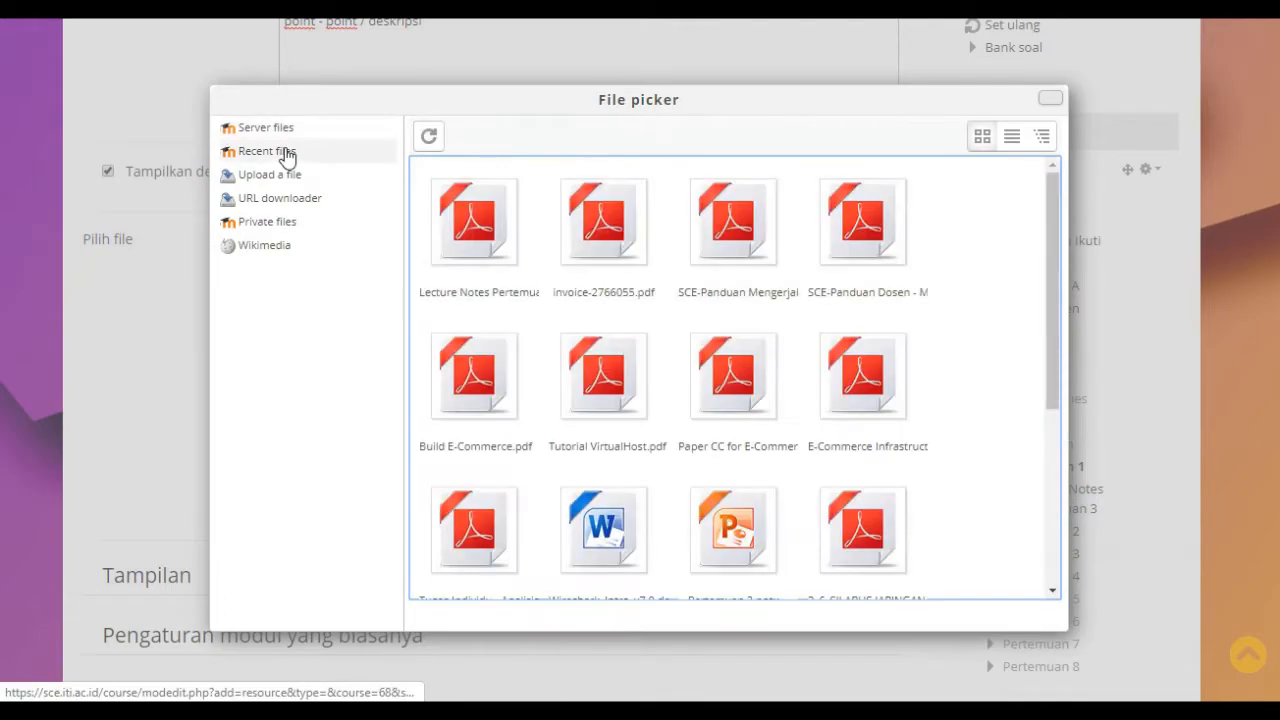
left_click_drag(1046, 256, 1031, 491)
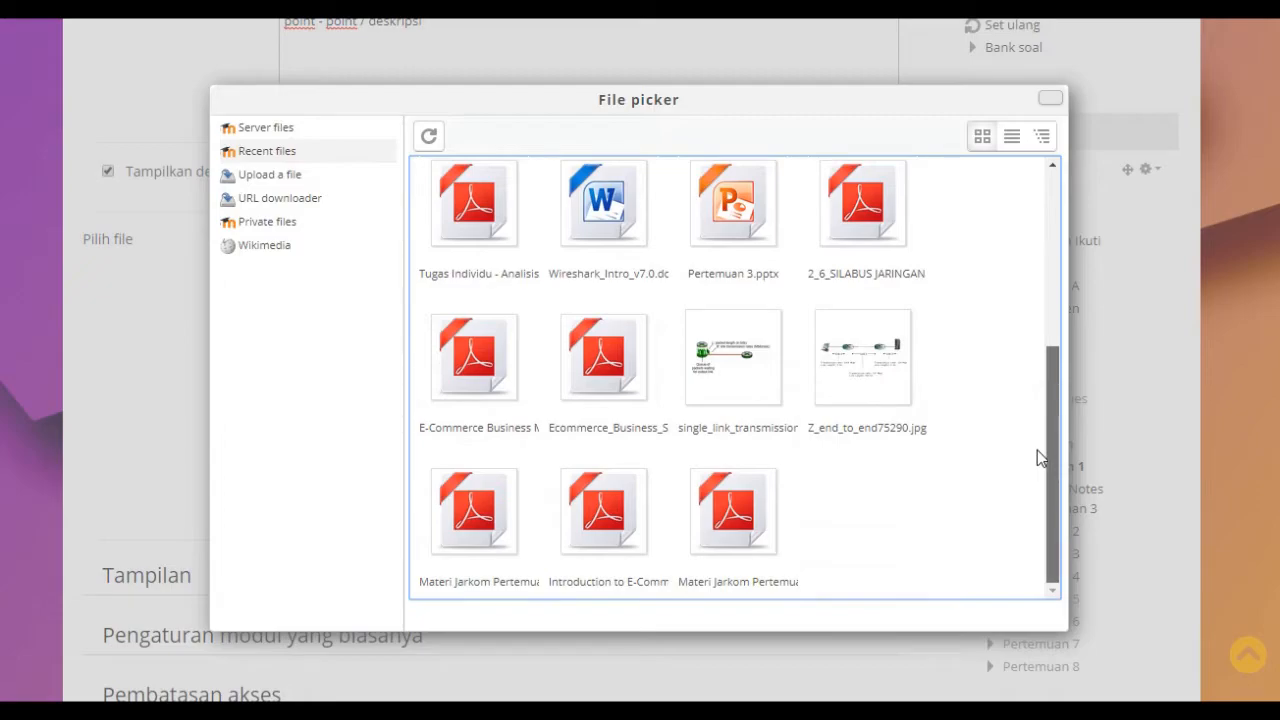
left_click_drag(1035, 444, 1057, 429)
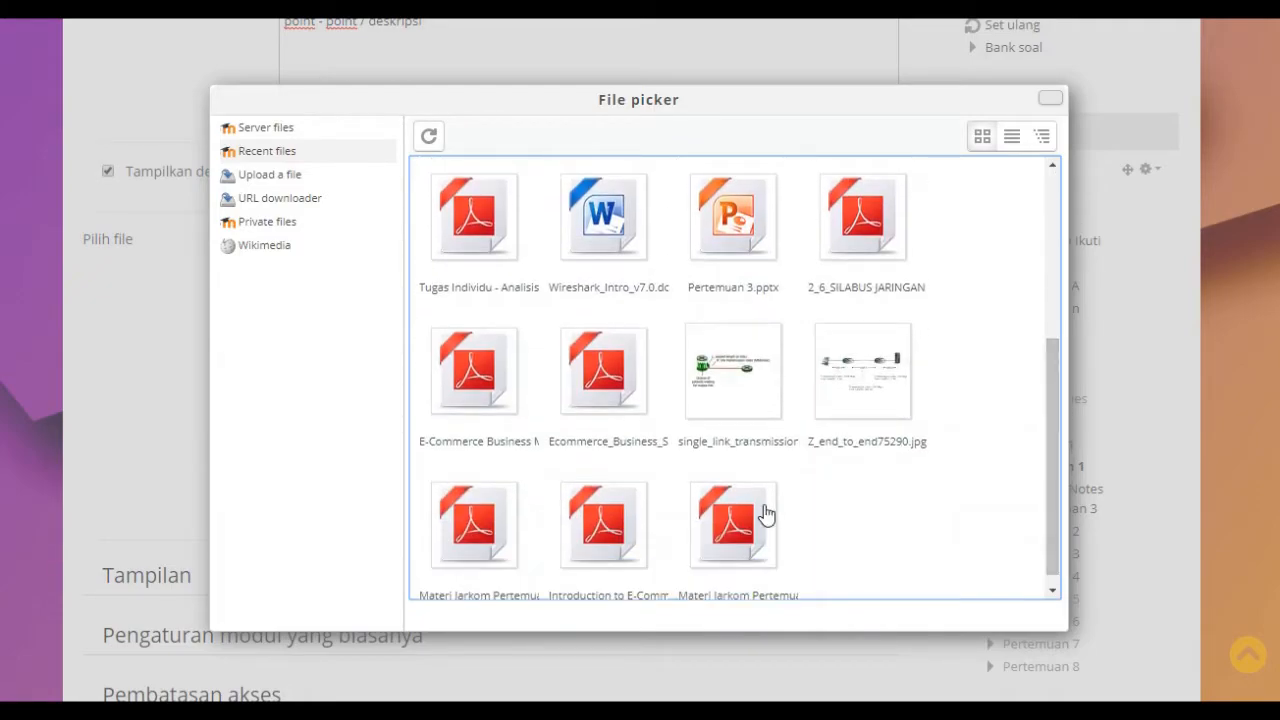
left_click(736, 528)
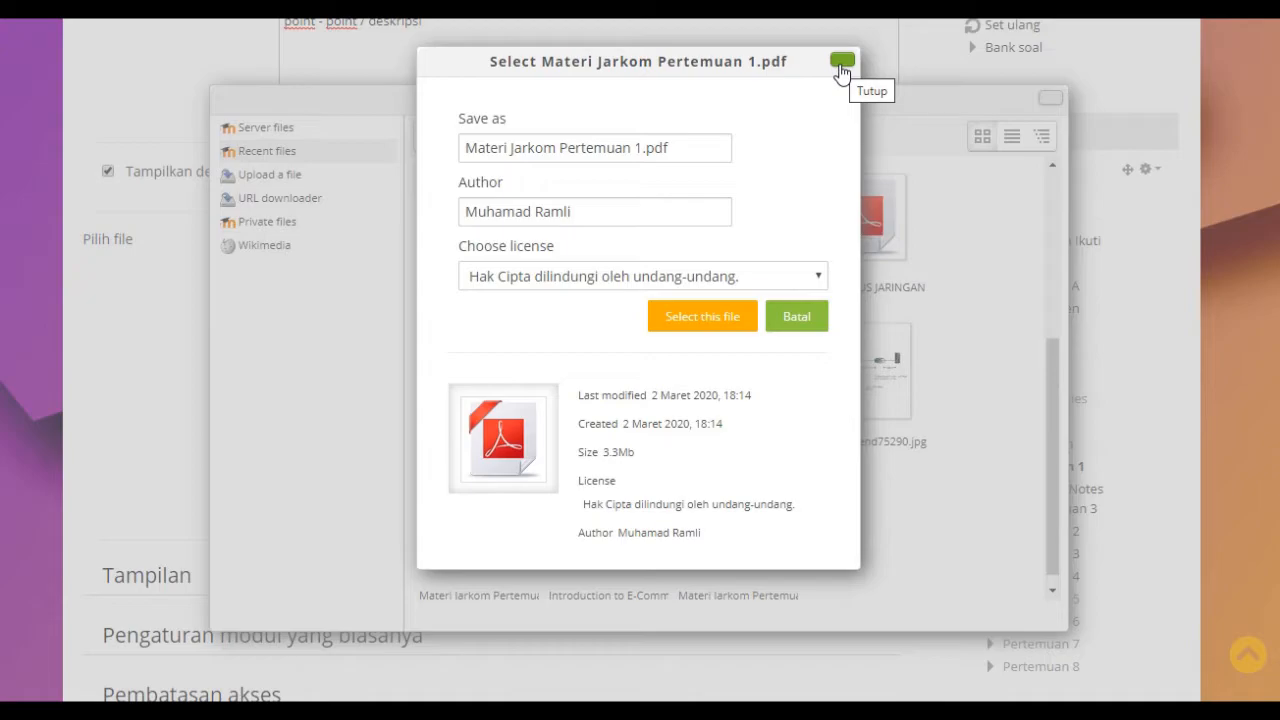
left_click(703, 318)
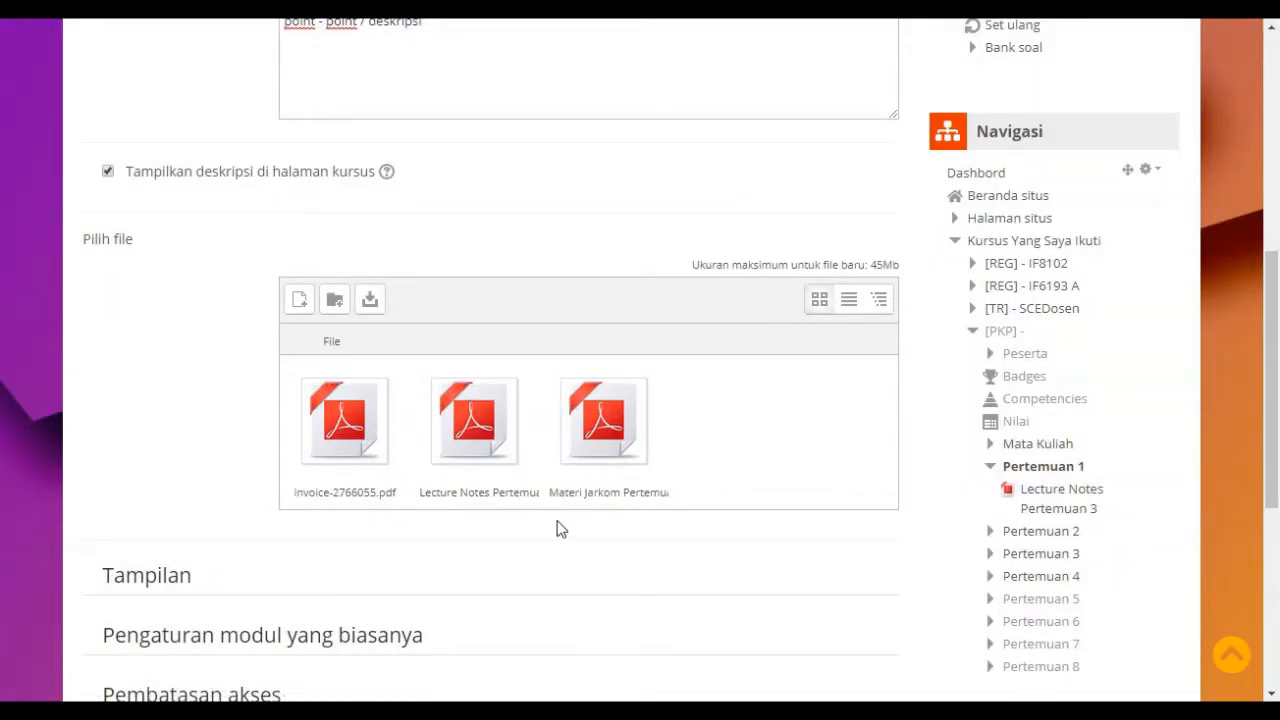
Step: Save the Materi pertemuan 1 resource and return to the course page
left_click_drag(1274, 286, 1268, 432)
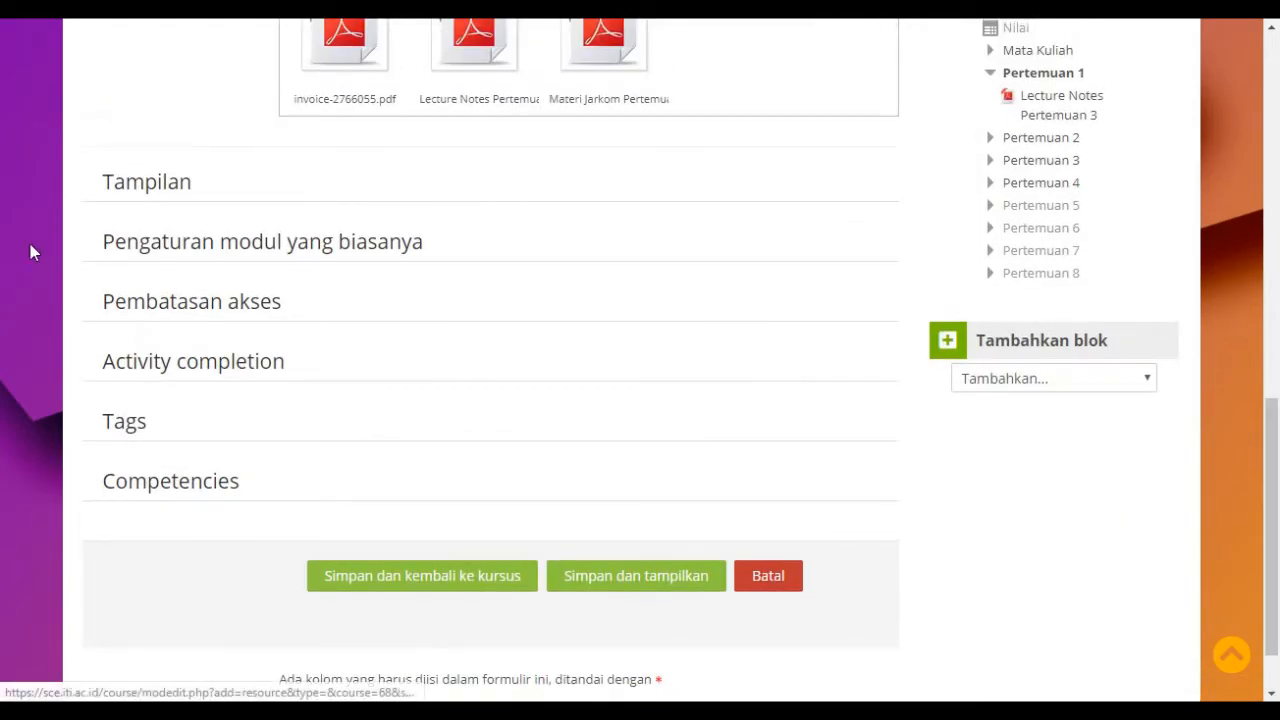
left_click_drag(1270, 489, 1270, 522)
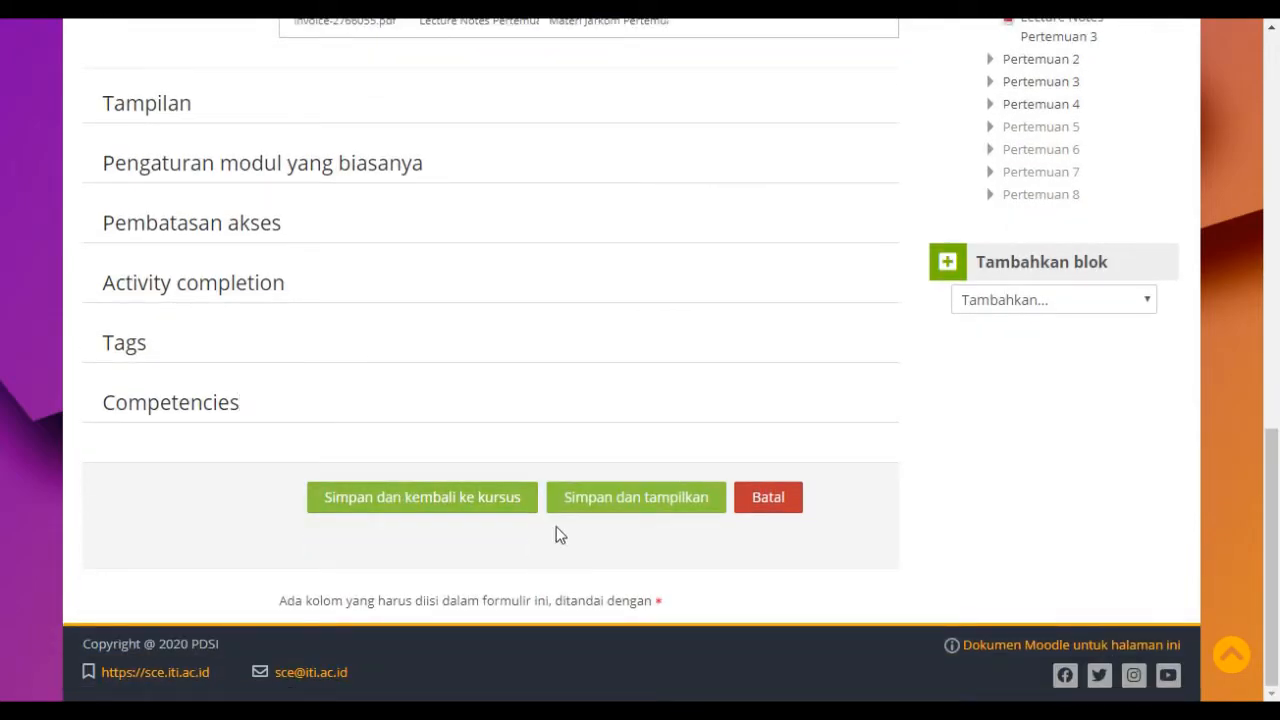
left_click(428, 511)
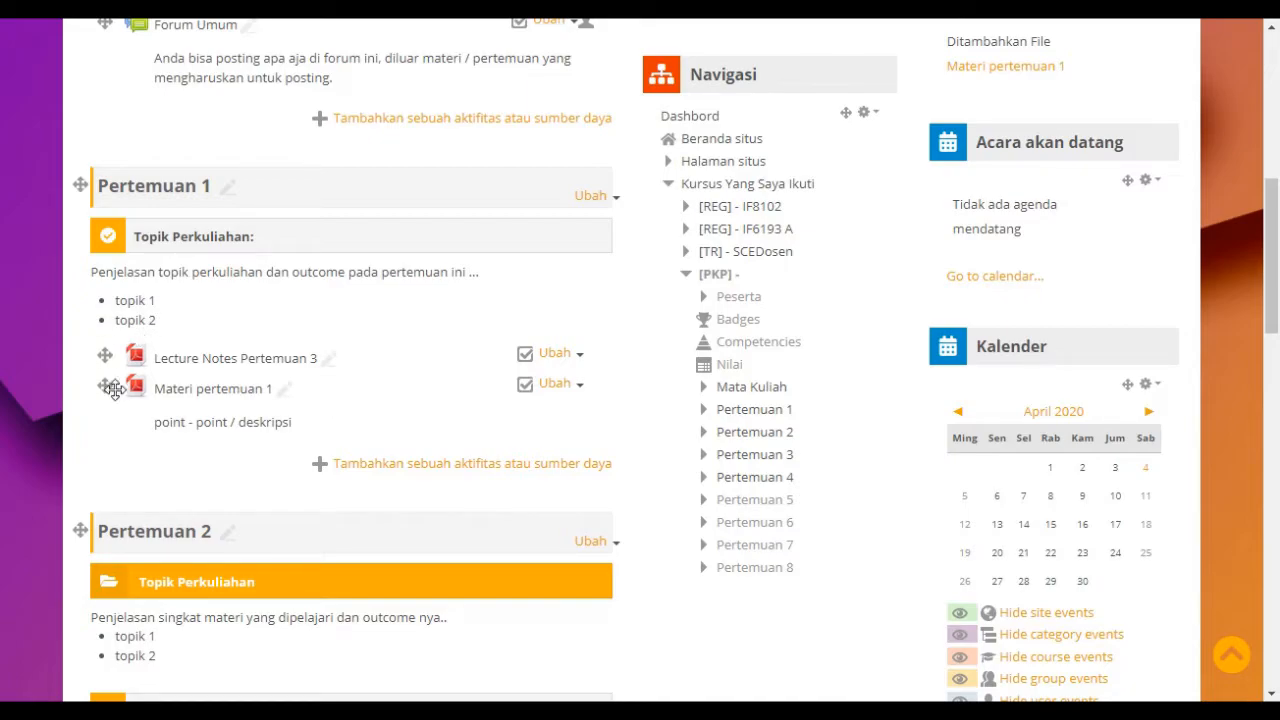
Step: Edit the settings of the Lecture Notes Pertemuan 3 resource in Pertemuan 1 and rename it "Lecture Notes Pertemuan 1"
left_click(580, 358)
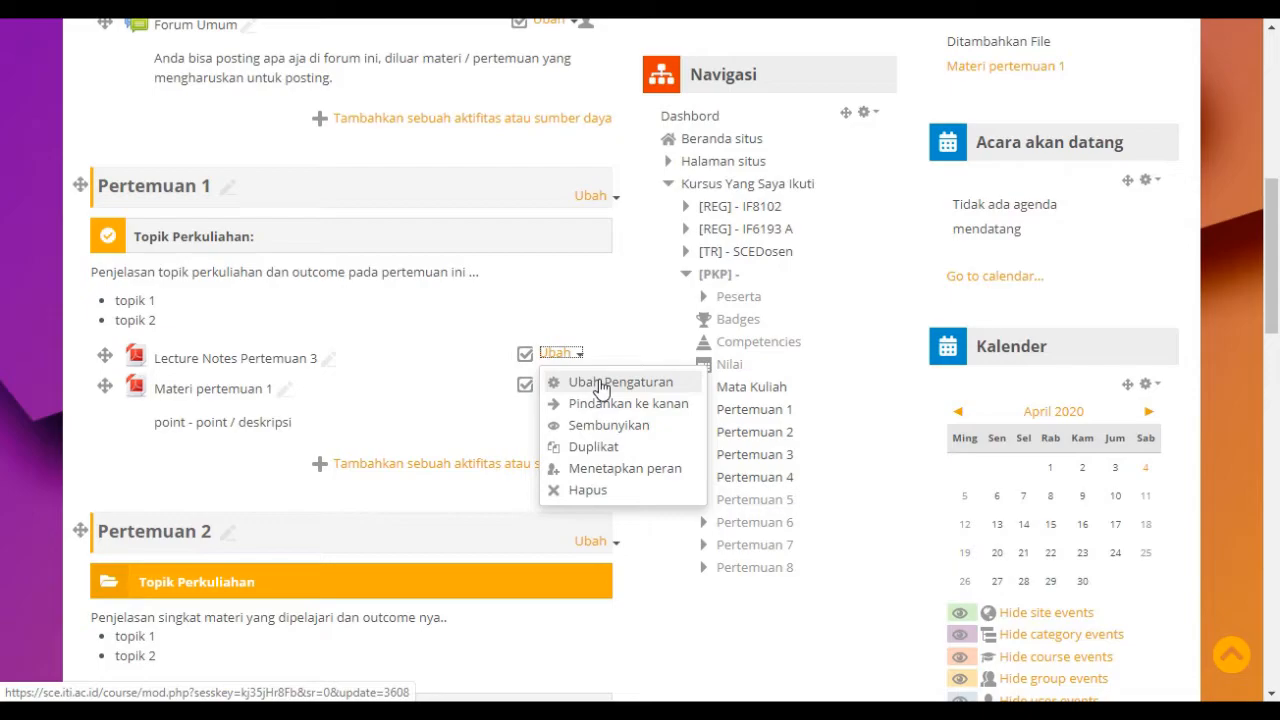
left_click(602, 384)
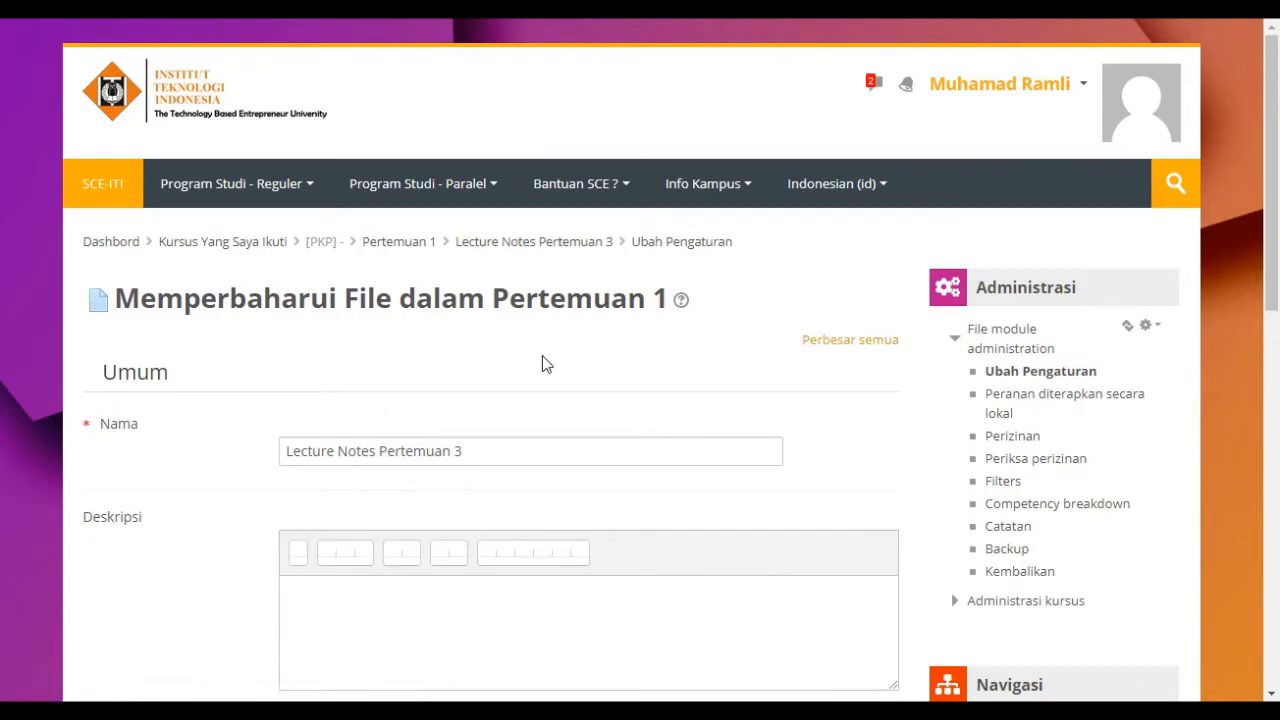
scroll(542, 356, "down", 2)
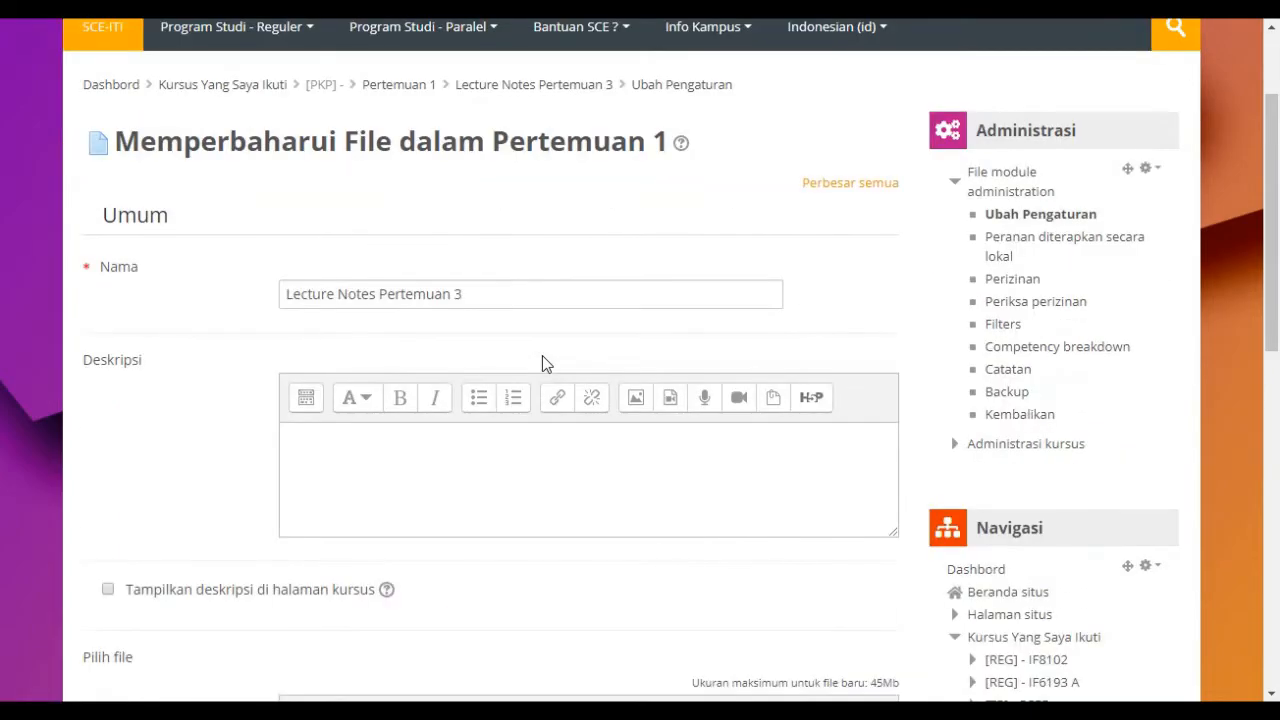
left_click(471, 293)
key("BackSpace")
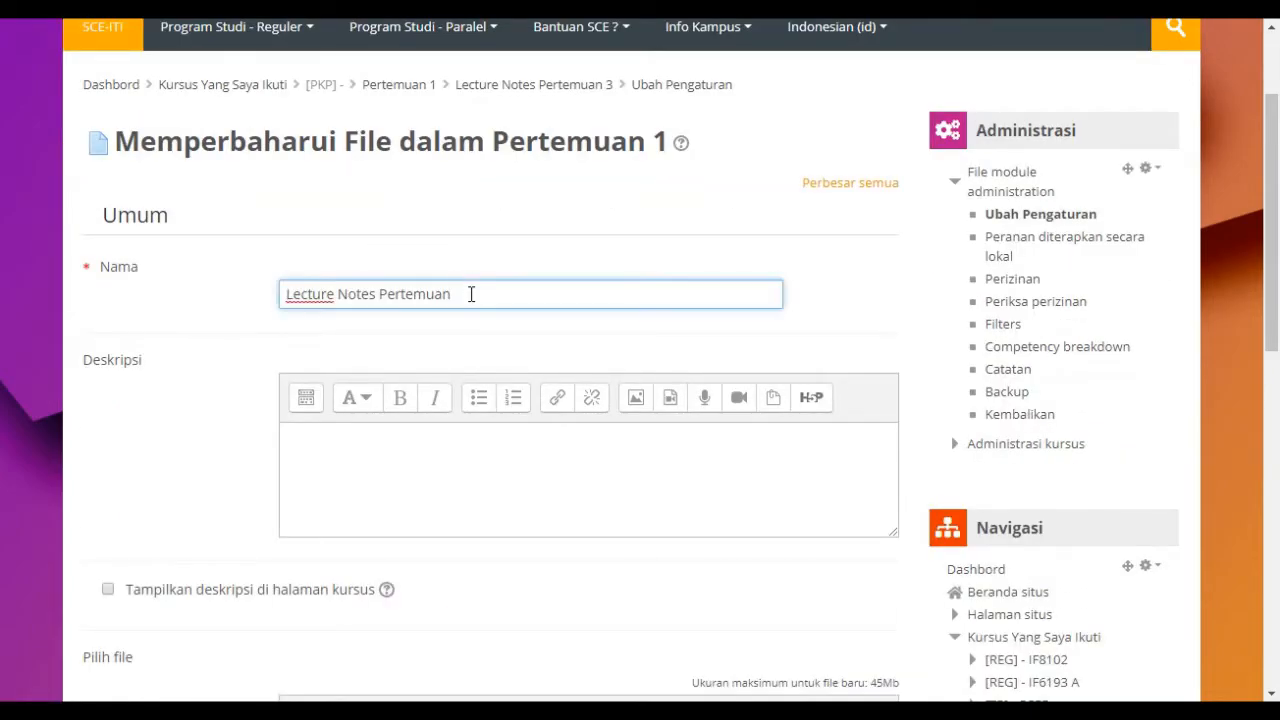
type("1")
left_click(207, 354)
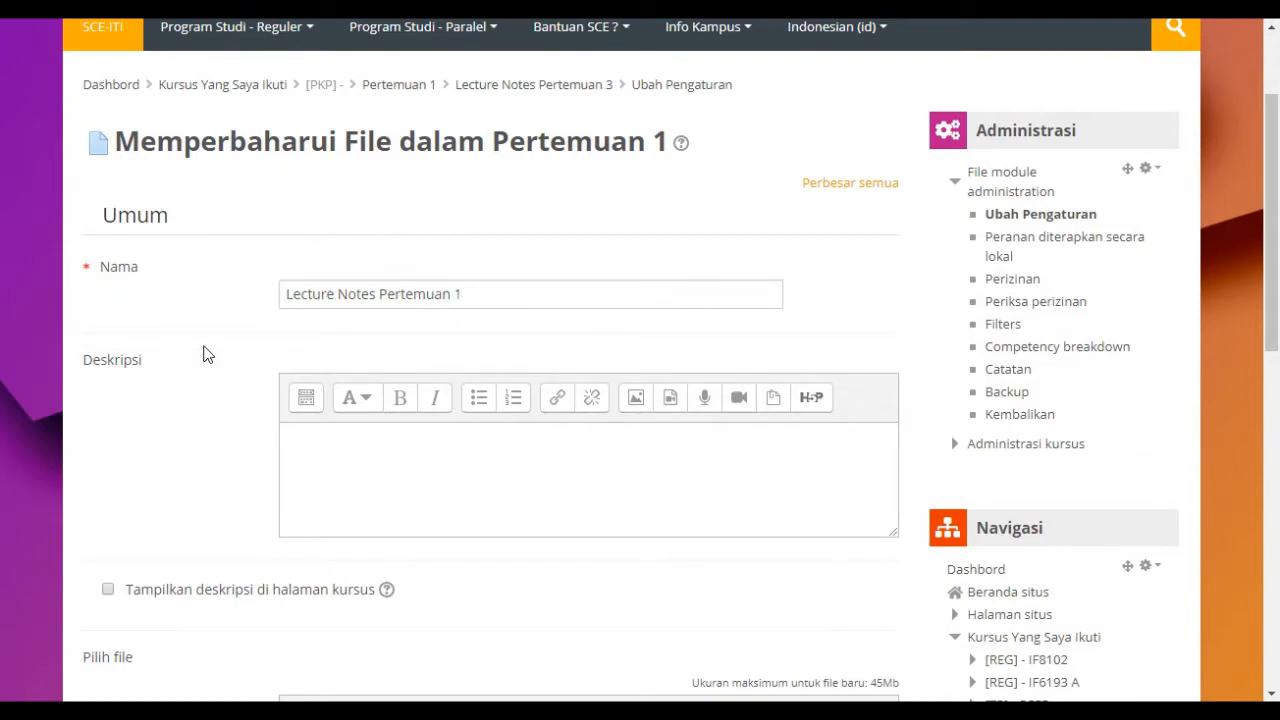
Step: Enter the description "deskripsi" for the resource and set it to display on the course page
scroll(207, 354, "down", 4)
left_click(315, 254)
type("de")
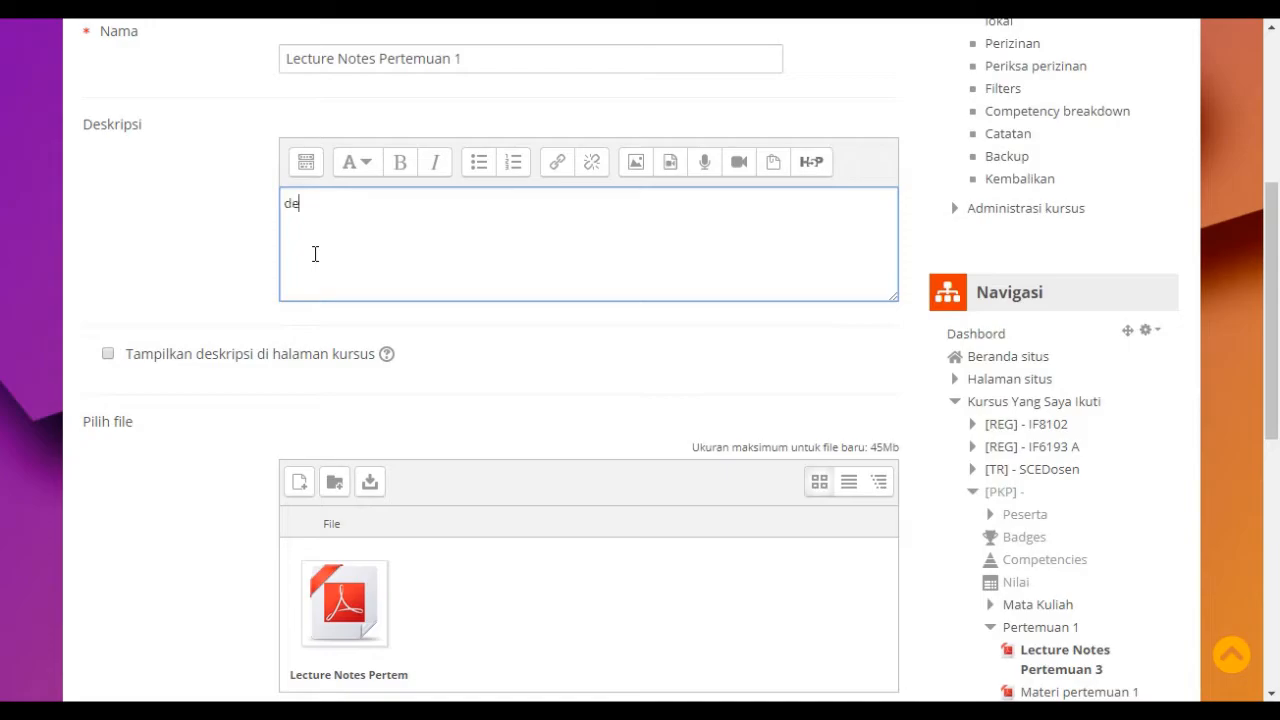
type("skripsi")
scroll(422, 288, "down", 3)
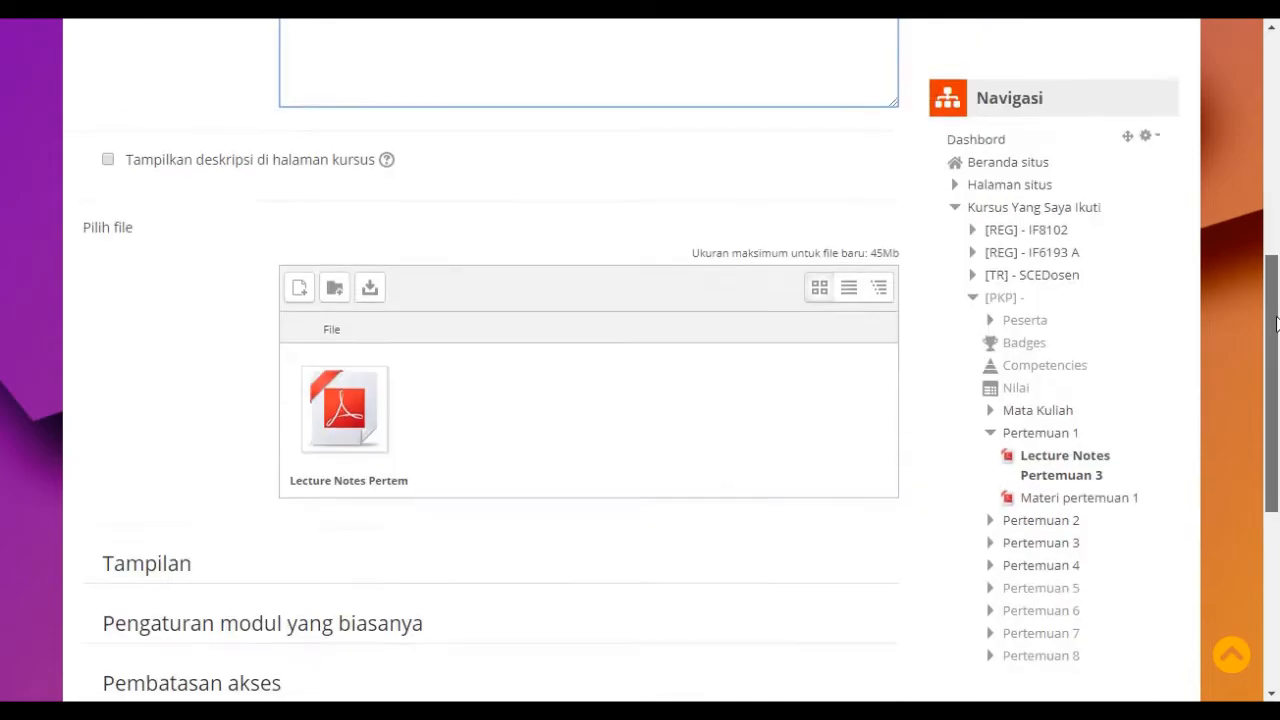
left_click(197, 165)
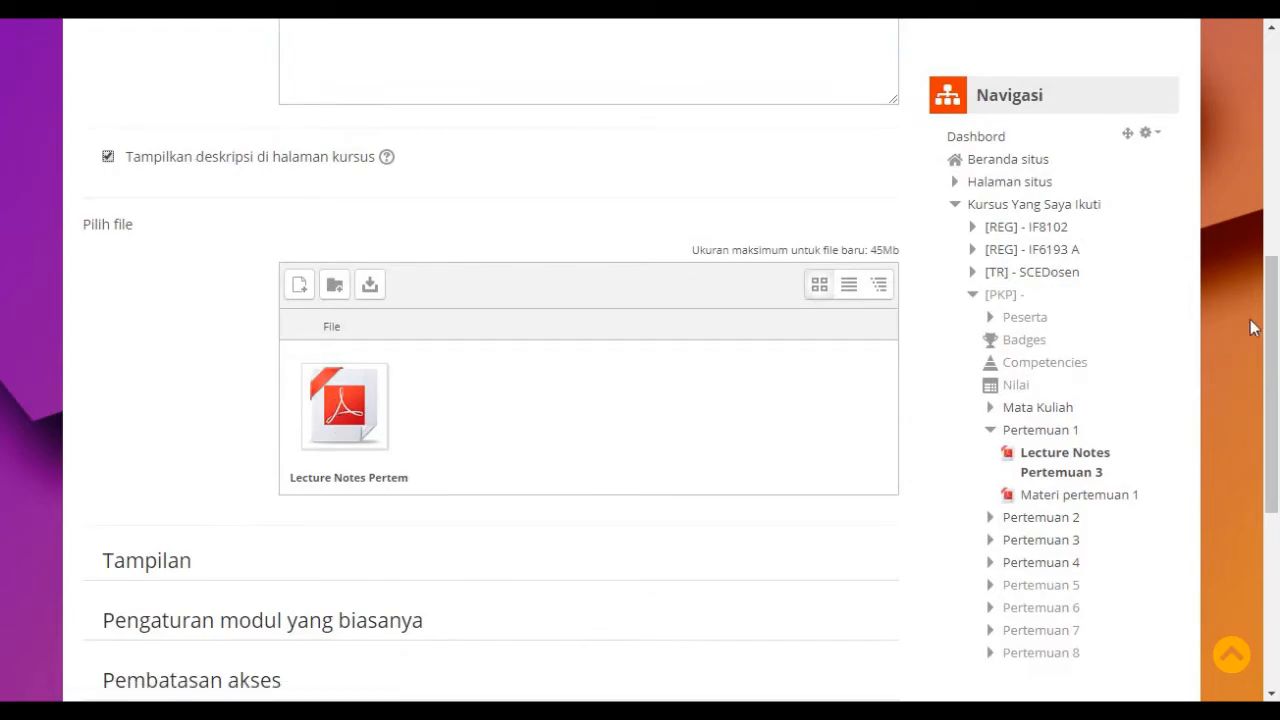
Step: Set the resource's display to Dalam pop-up and enable showing its size, type and upload/modified date
left_click_drag(1272, 332, 1262, 458)
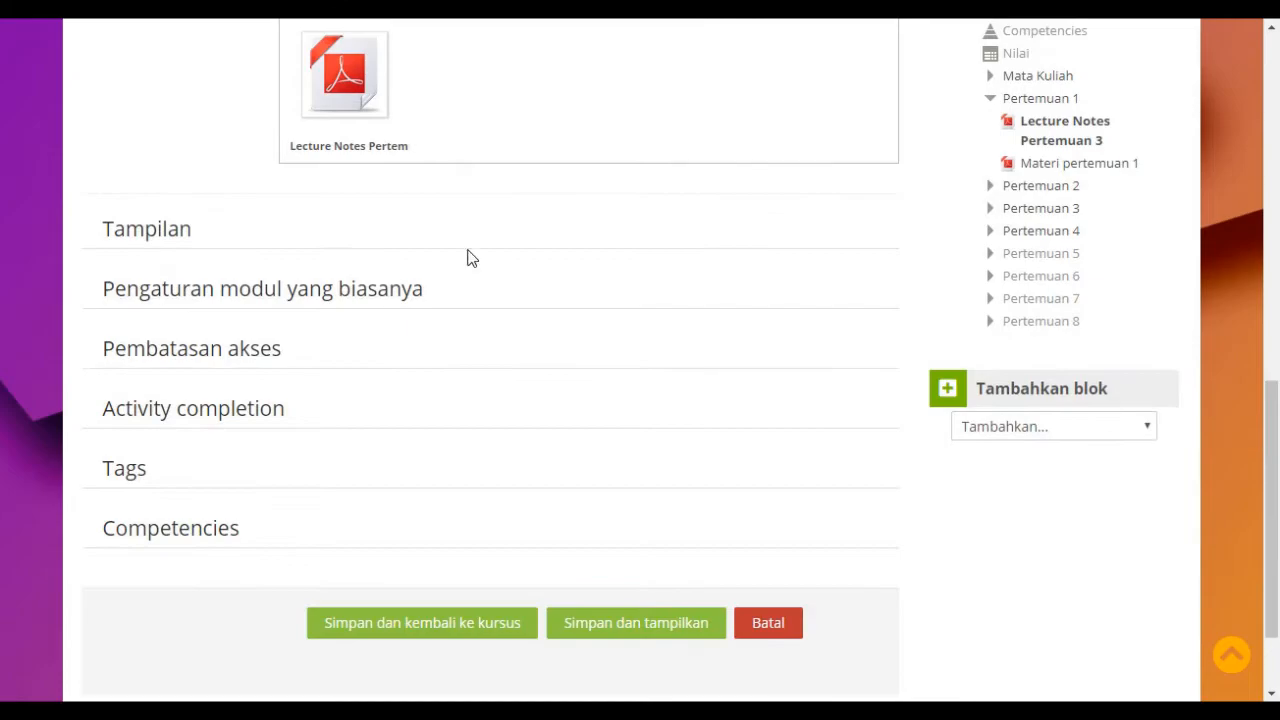
left_click(115, 229)
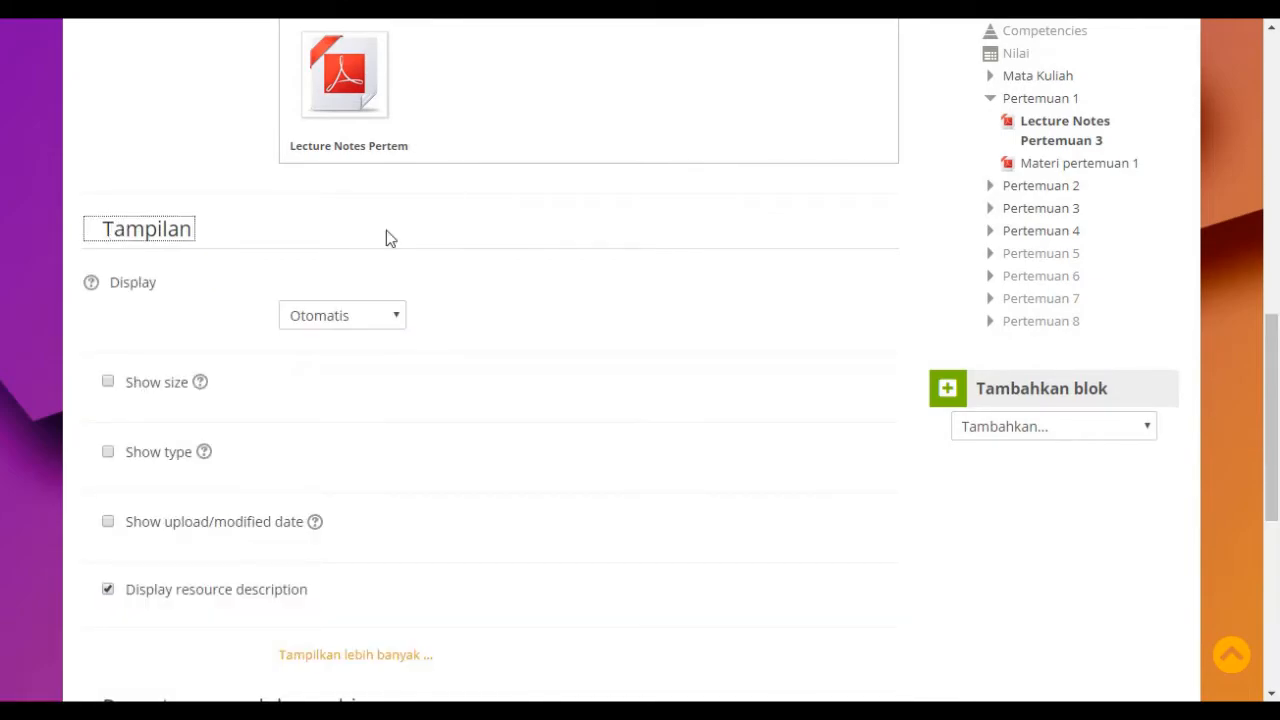
left_click(339, 322)
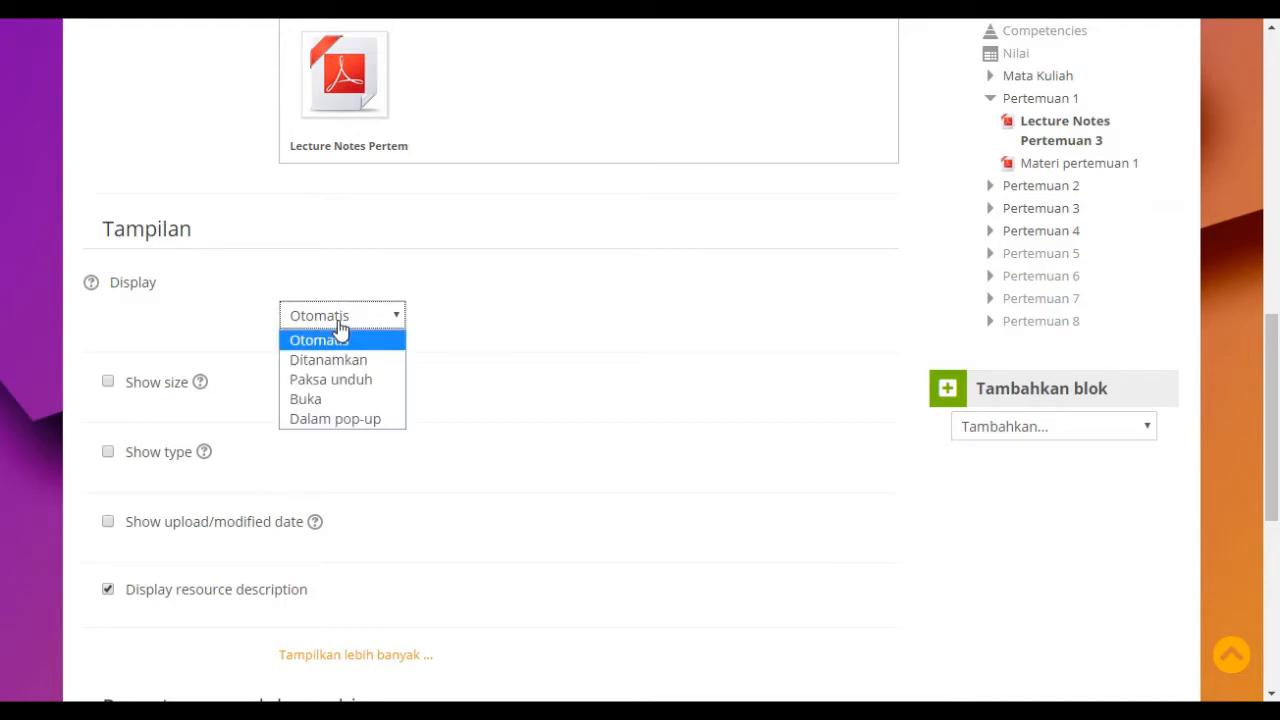
left_click(342, 419)
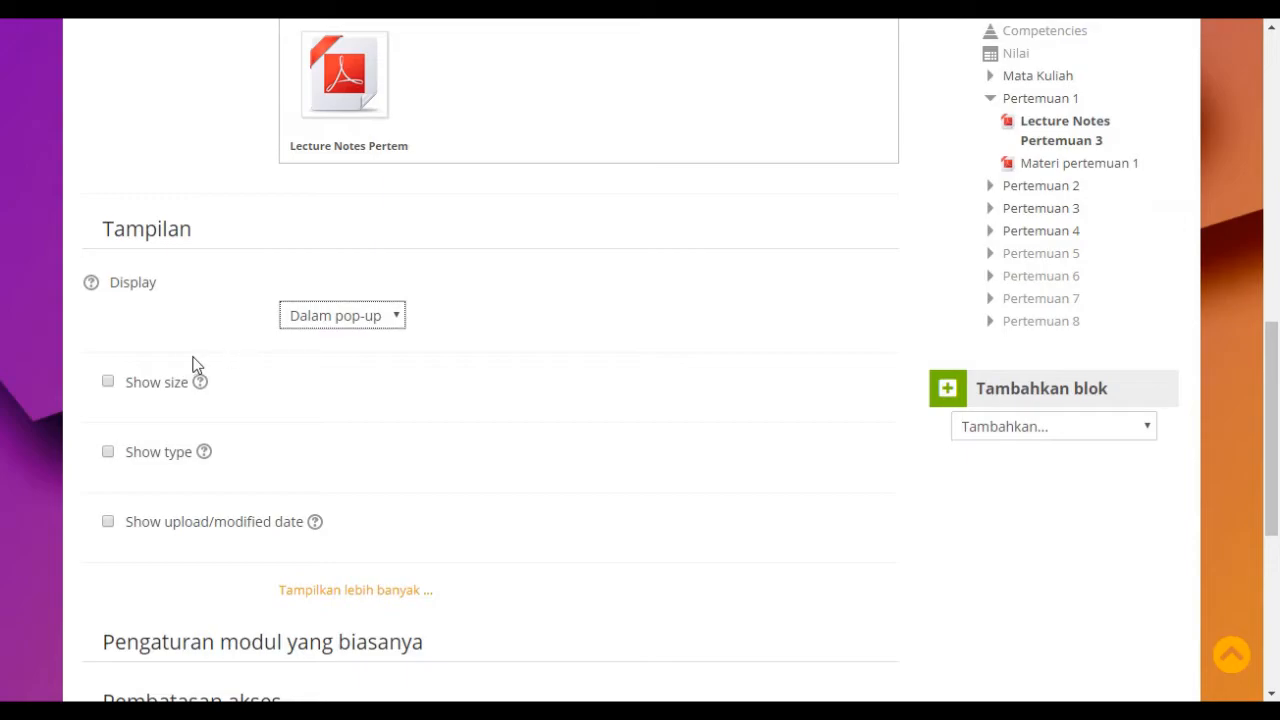
left_click(142, 390)
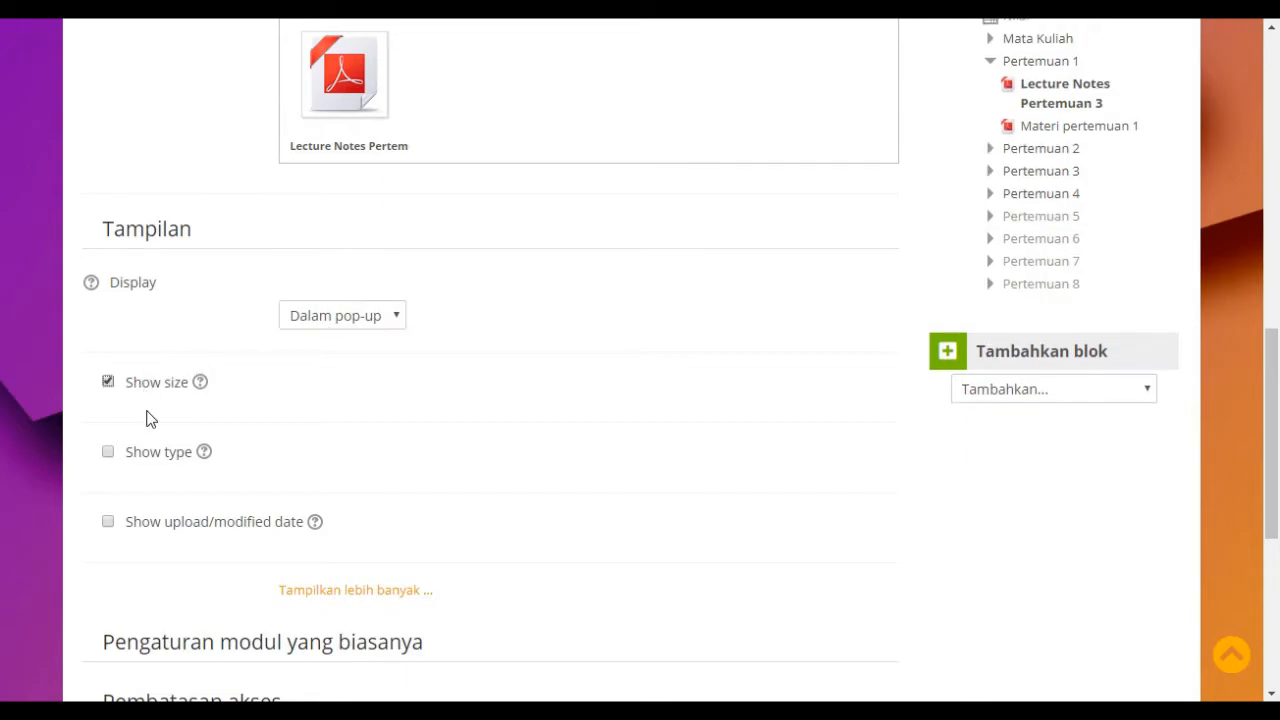
left_click(130, 460)
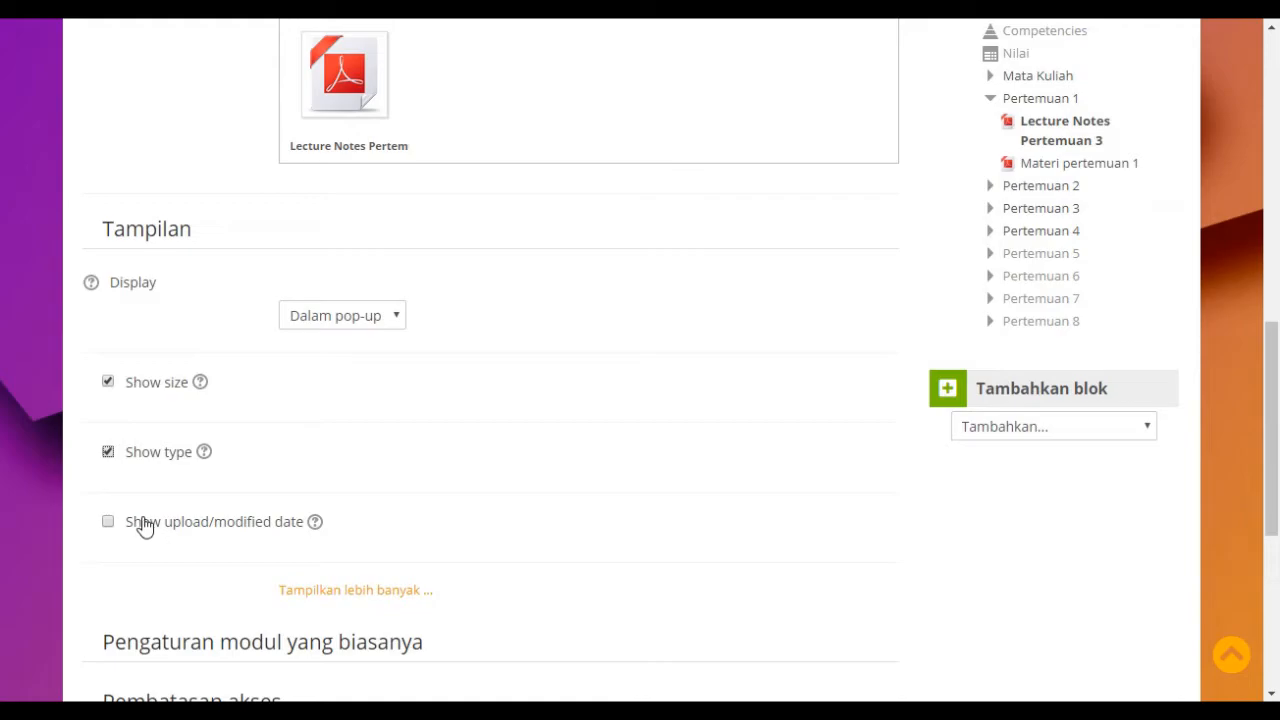
left_click(145, 529)
Step: Examine the additional display settings for pop-up width, pop-up height and file content filters, then hide them again
scroll(201, 302, "down", 3)
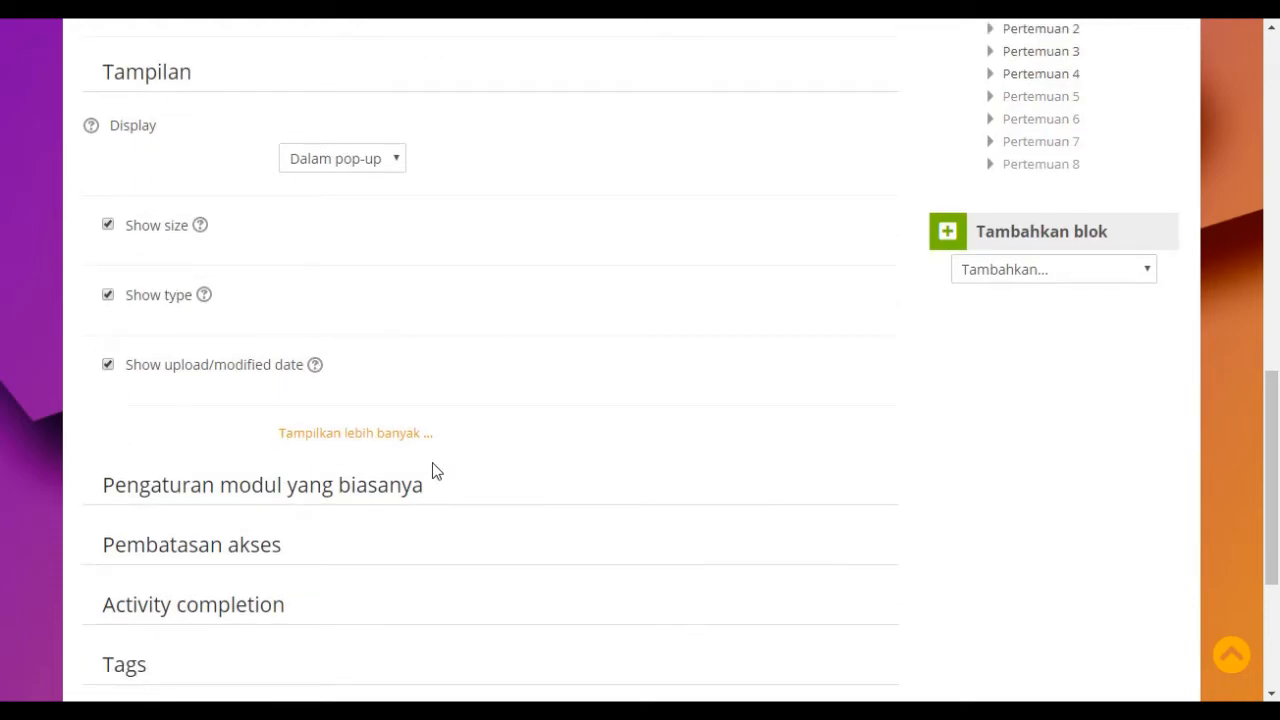
left_click(365, 436)
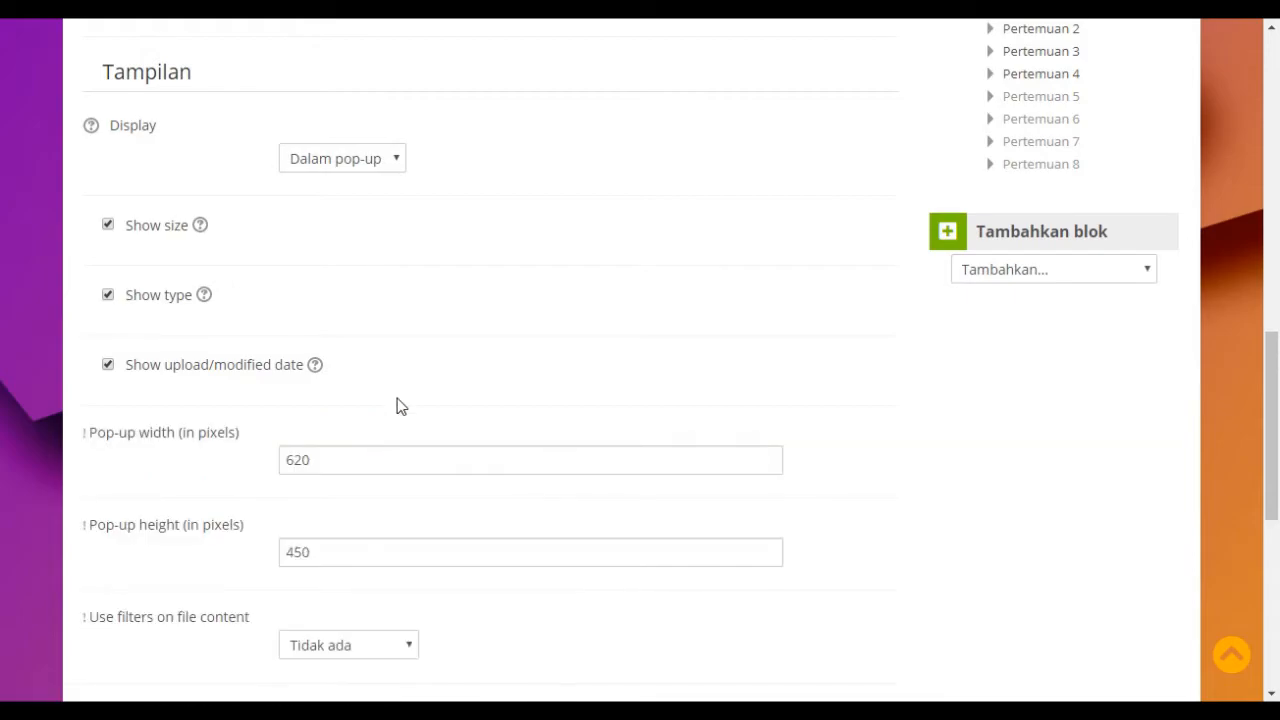
scroll(397, 405, "down", 3)
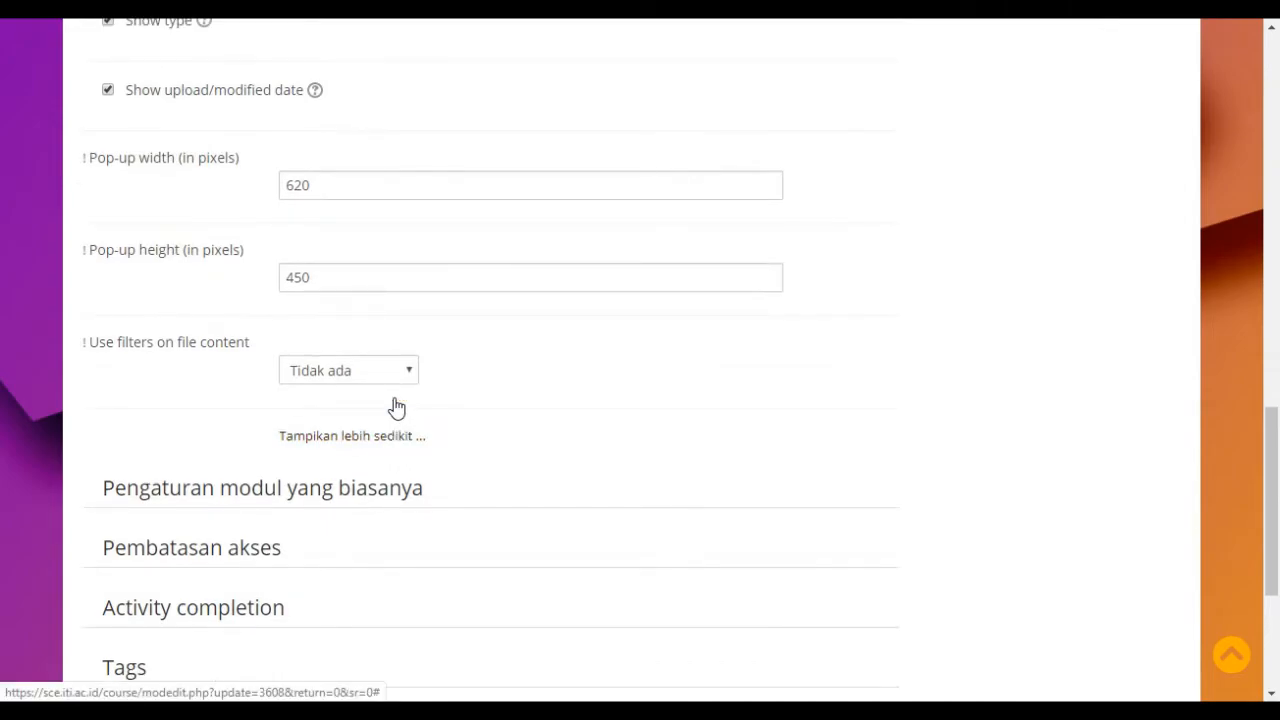
scroll(396, 406, "up", 2)
scroll(395, 398, "down", 1)
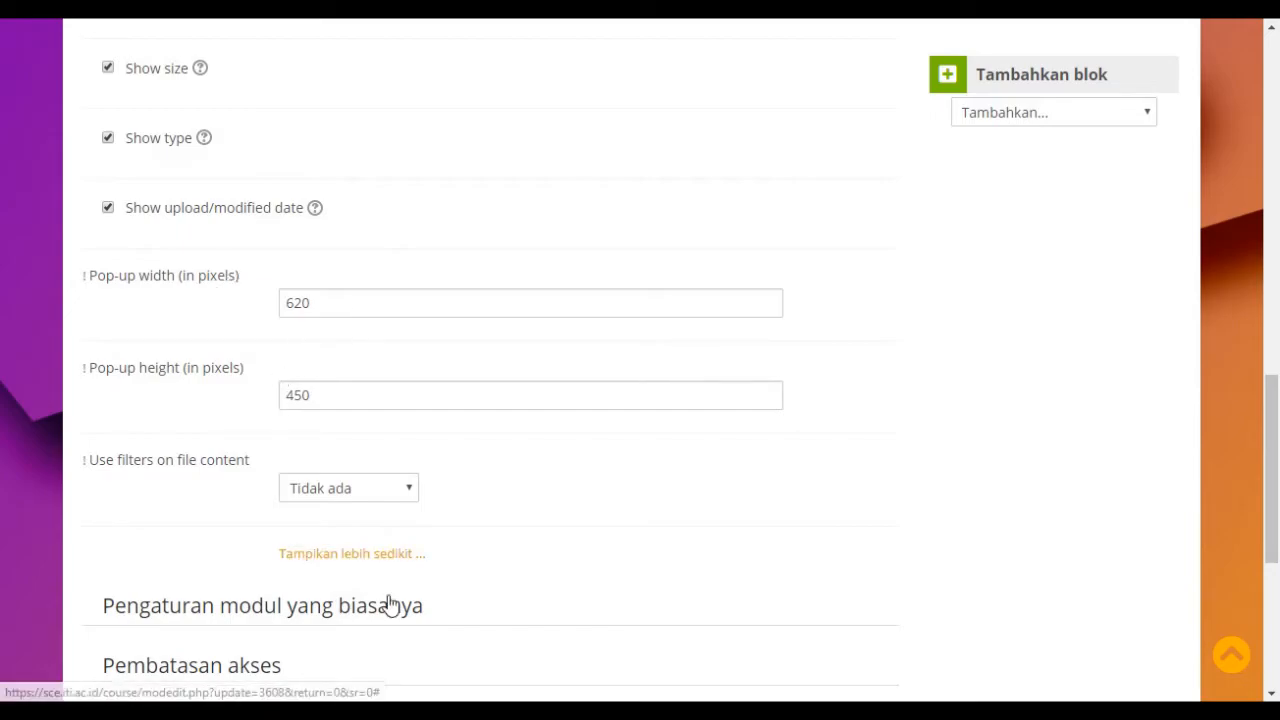
left_click(358, 556)
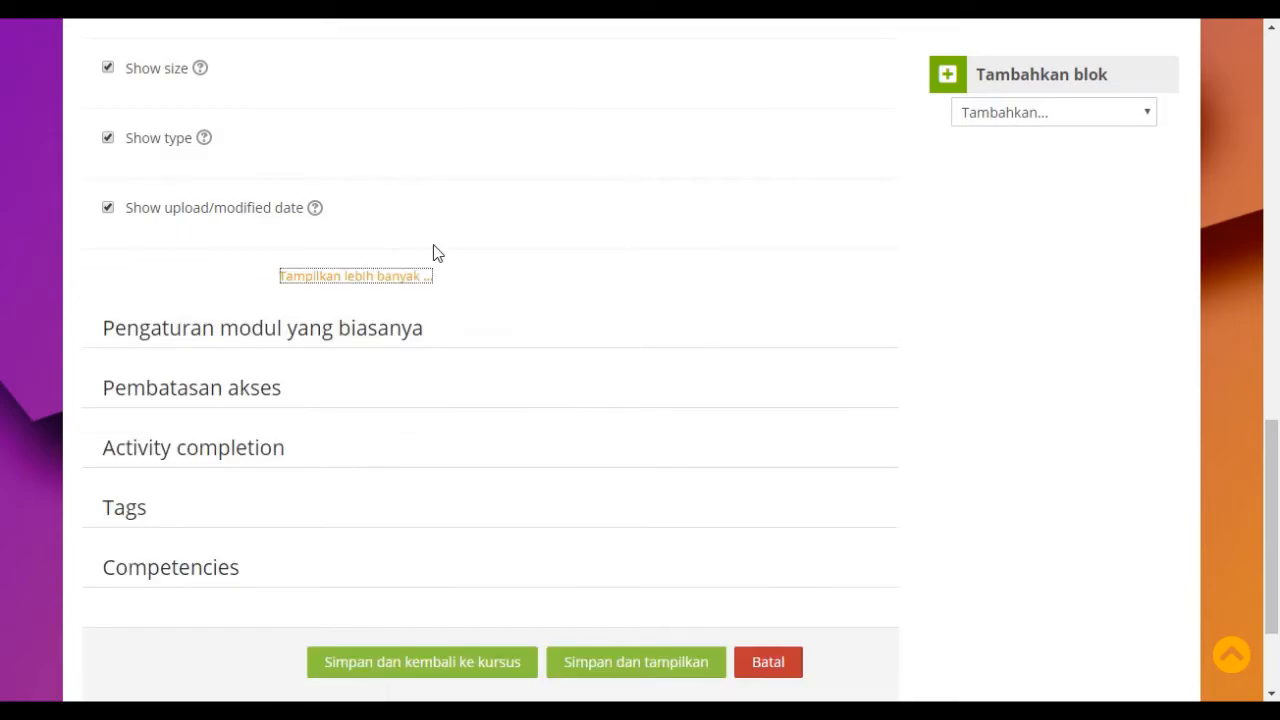
scroll(498, 283, "up", 2)
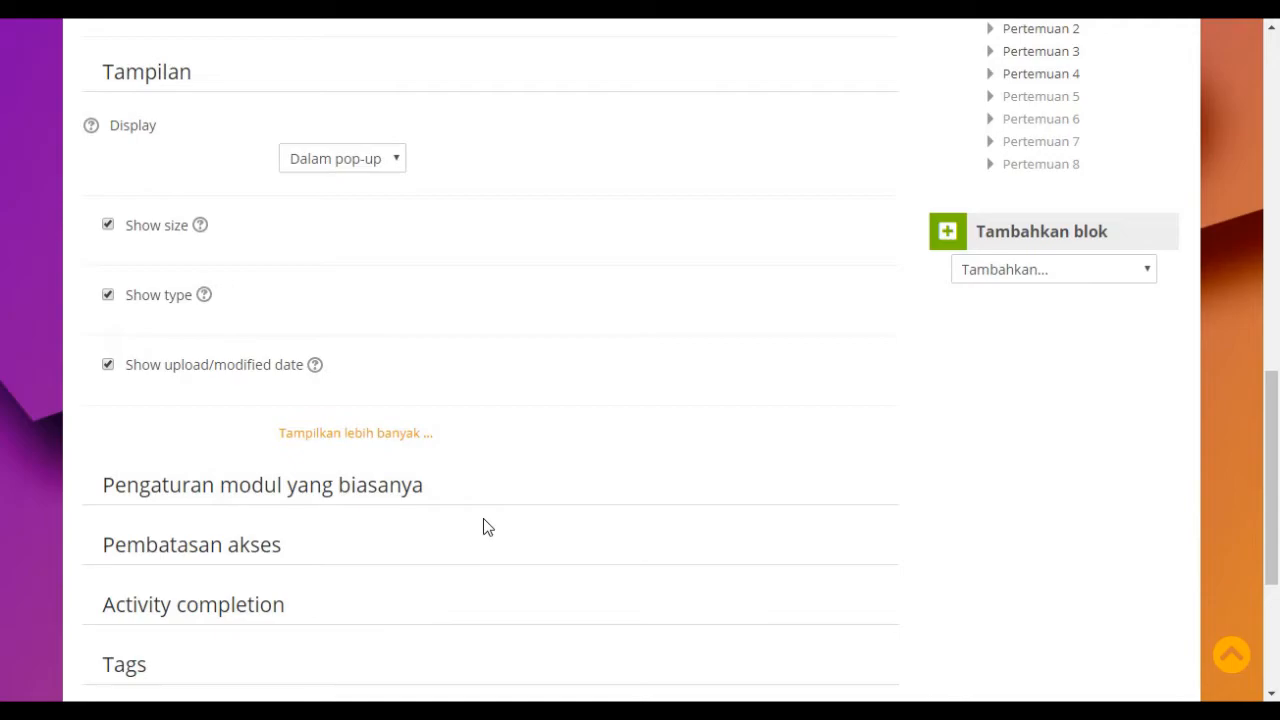
scroll(483, 528, "down", 1)
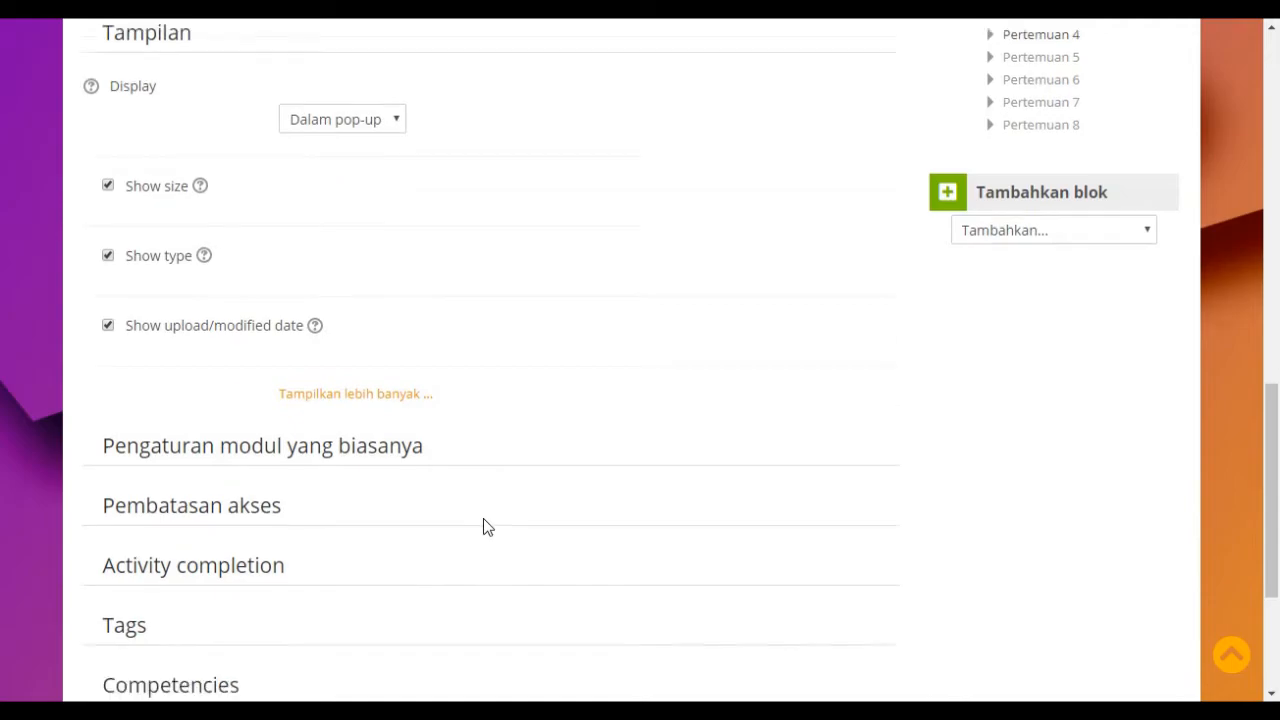
Step: Expand the Pengaturan modul yang biasanya section and examine the Ketersediaan options
left_click(298, 412)
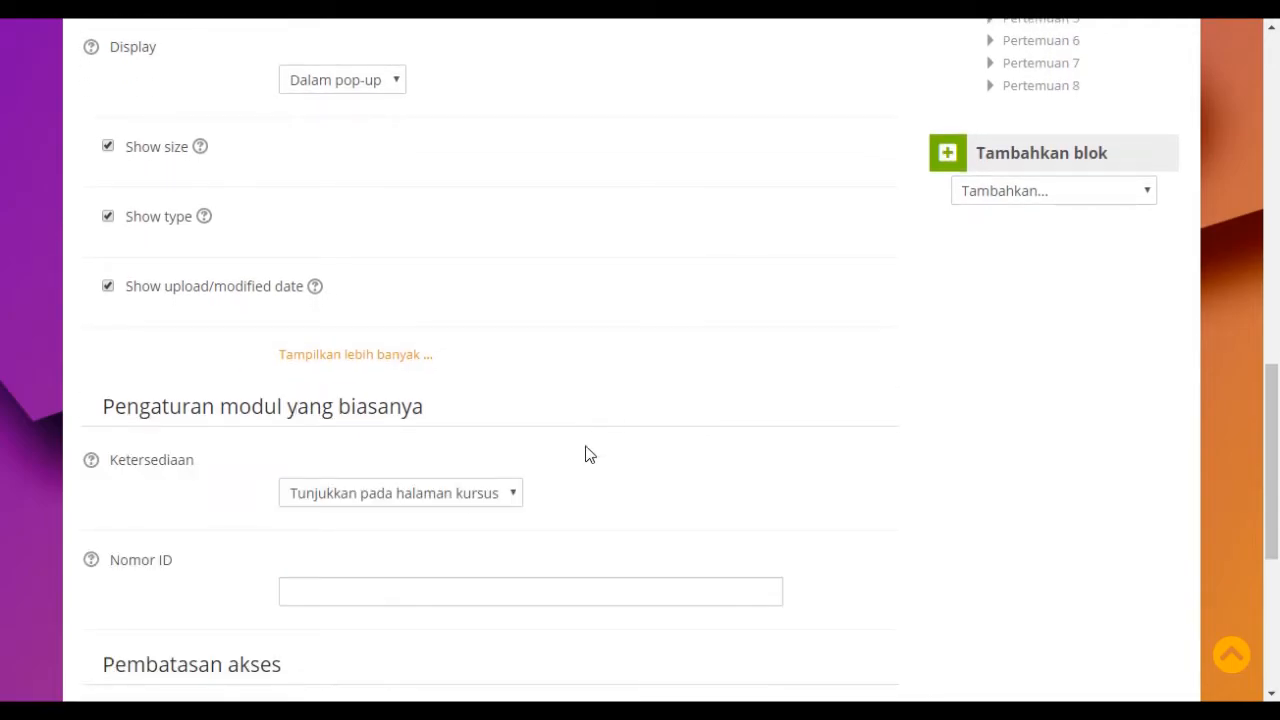
scroll(590, 455, "down", 2)
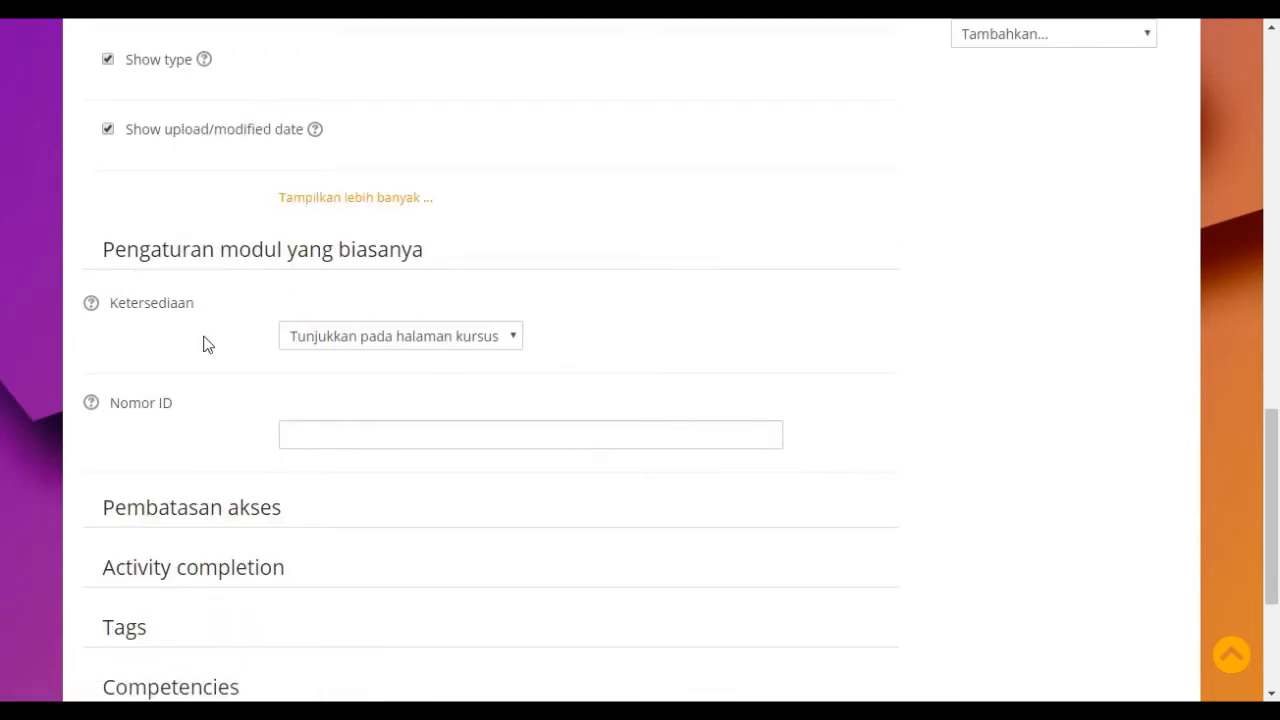
left_click(362, 344)
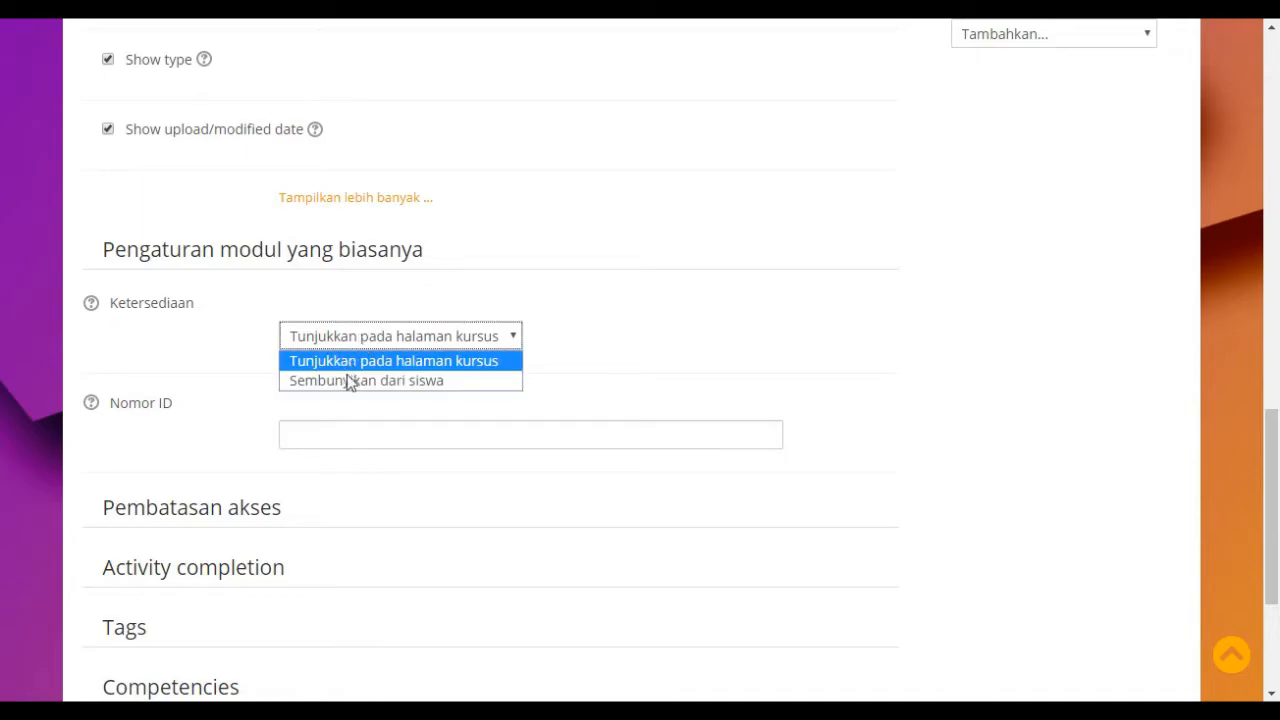
left_click(357, 363)
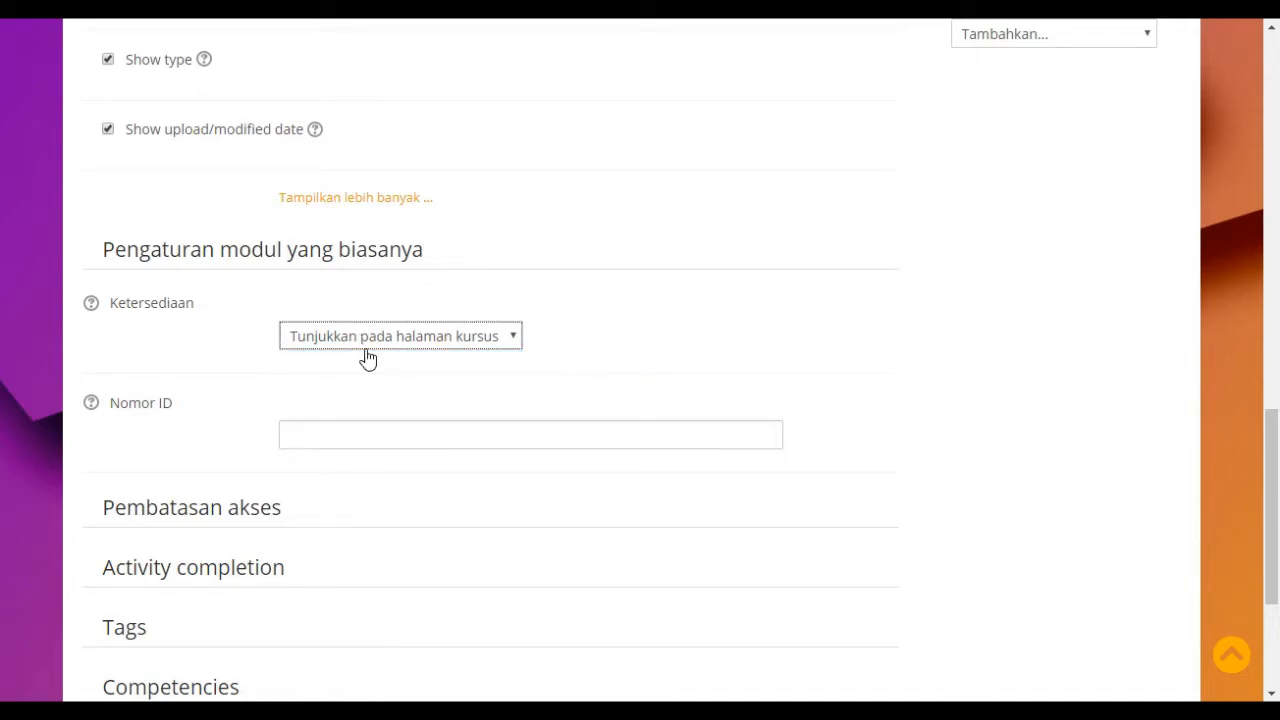
left_click(370, 346)
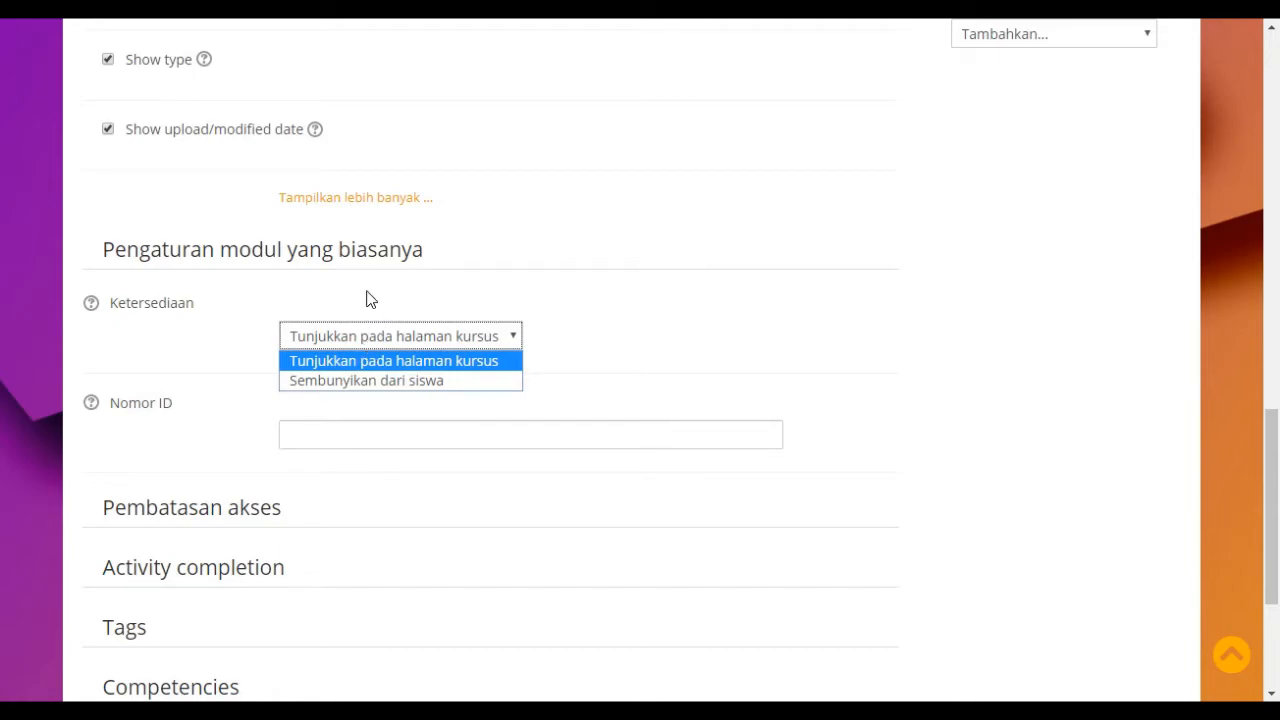
left_click(370, 301)
scroll(370, 302, "down", 1)
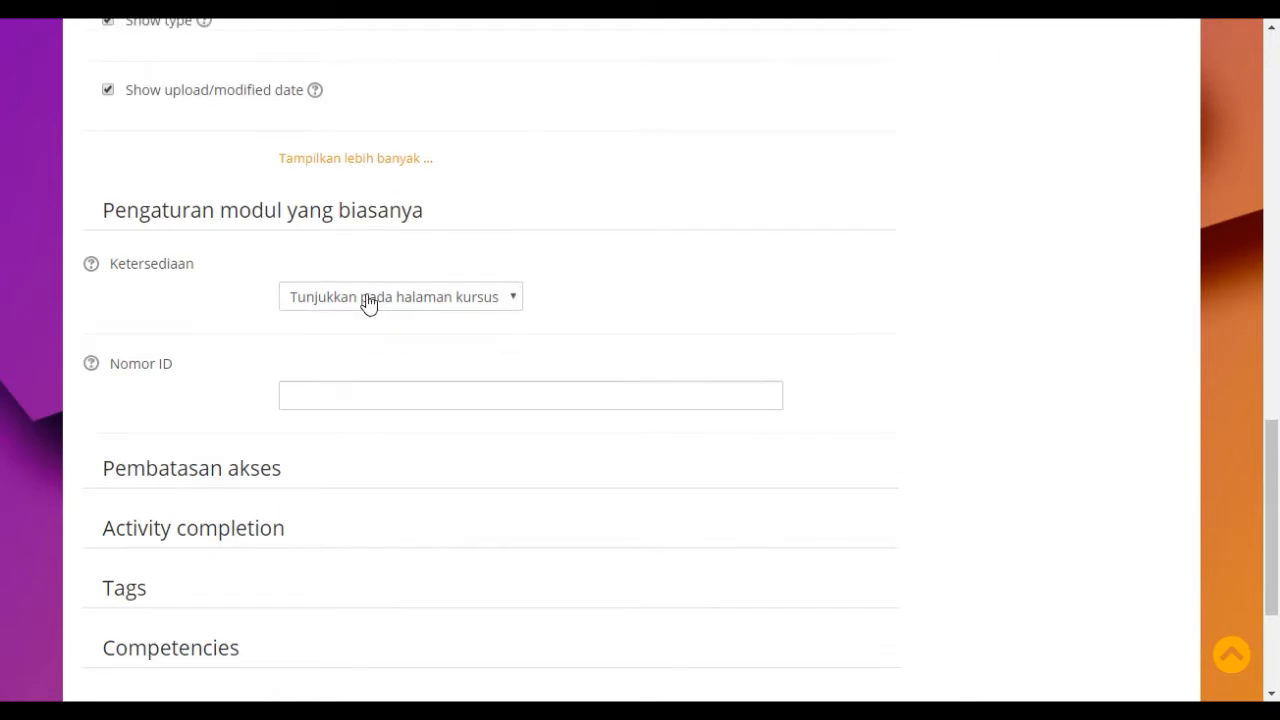
Step: Try the Sembunyikan dari siswa availability option and set it back to Tunjukkan pada halaman kursus
left_click(368, 302)
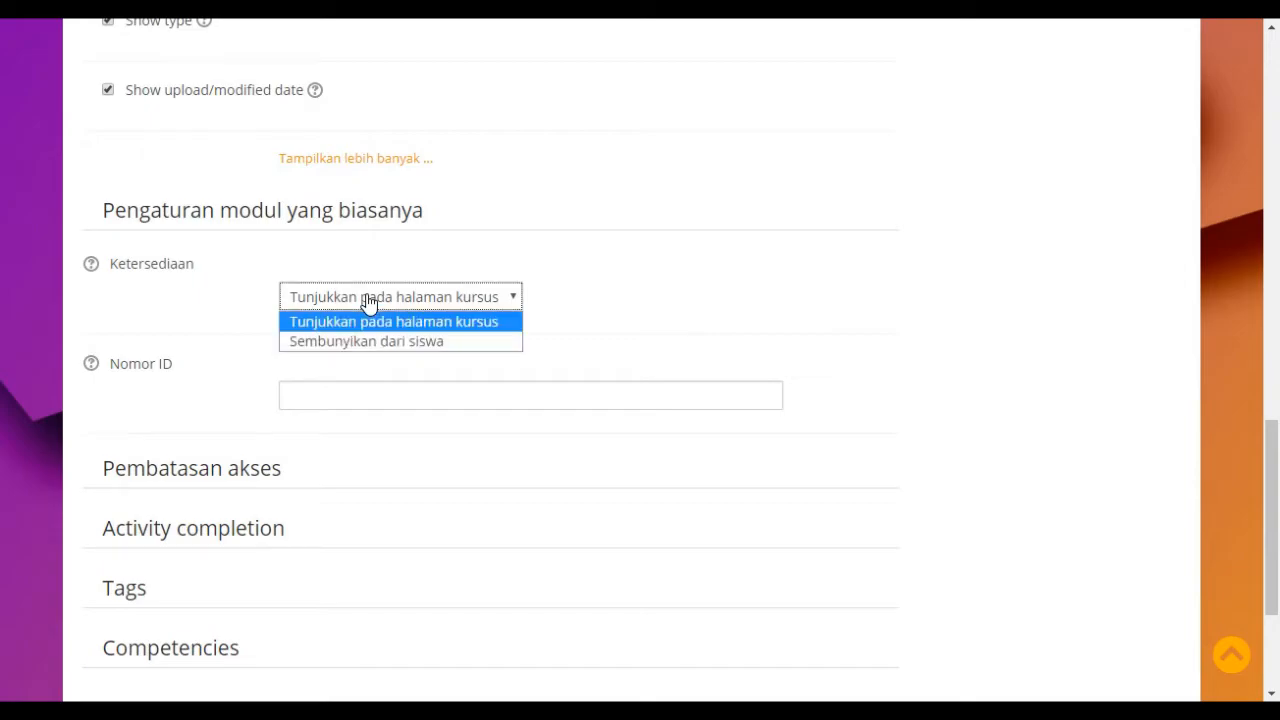
left_click(371, 343)
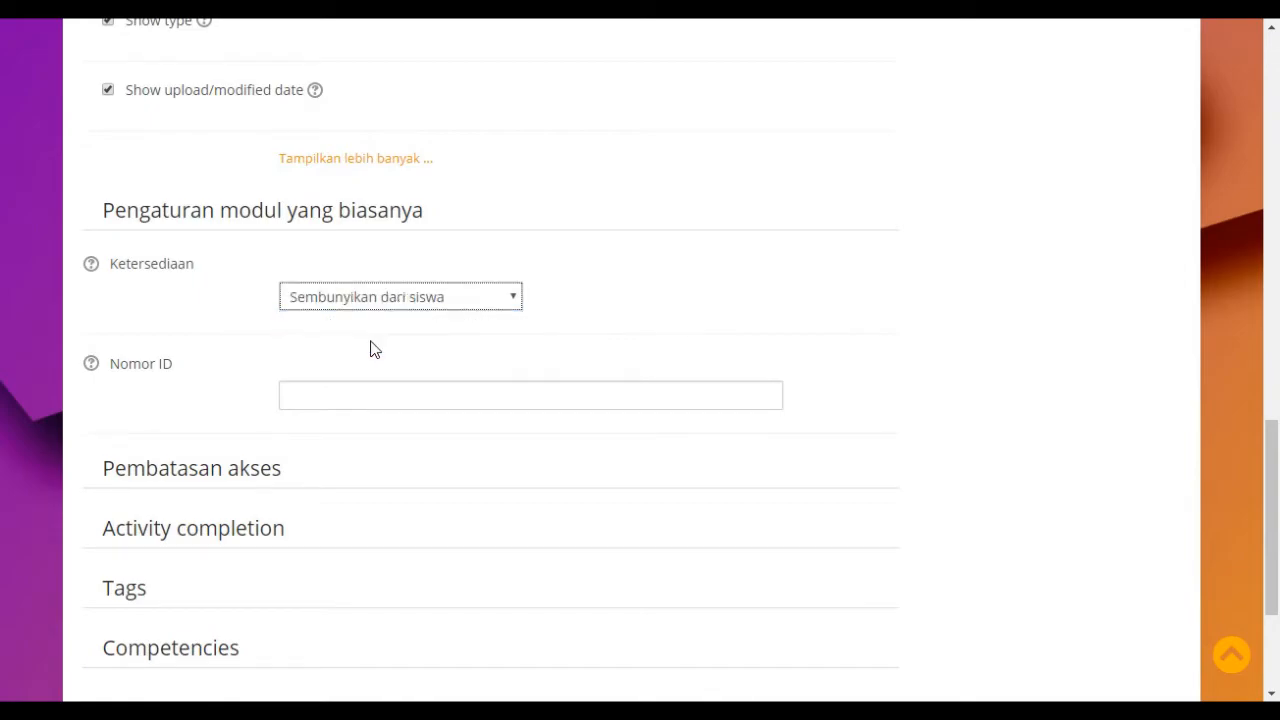
left_click(380, 303)
left_click(374, 318)
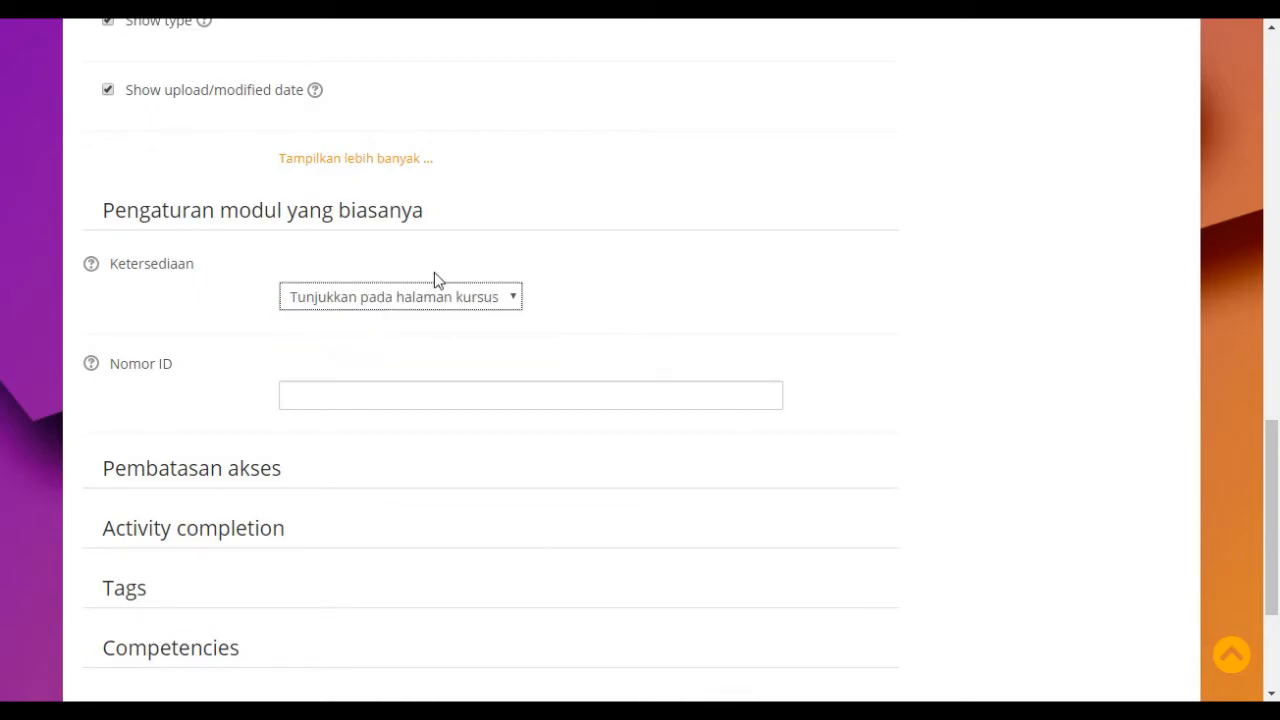
Step: Examine the Pembatasan akses section of the resource settings and collapse it again
scroll(460, 270, "down", 3)
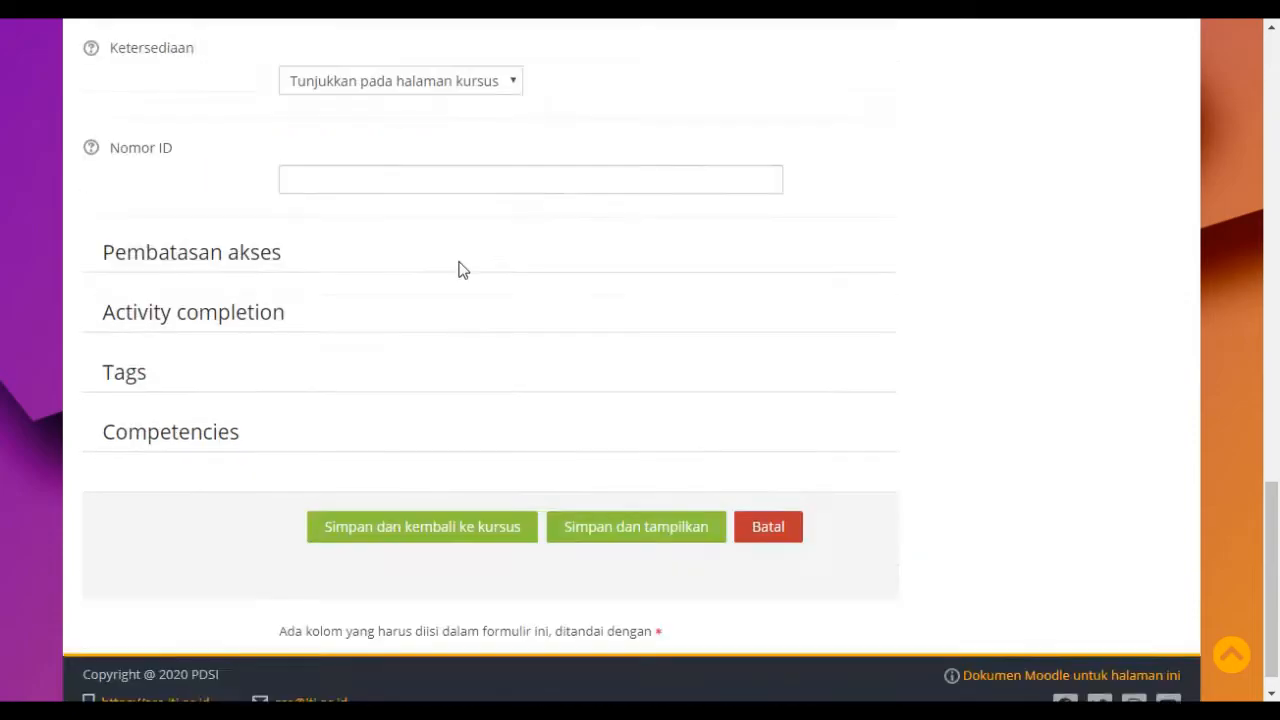
left_click(163, 240)
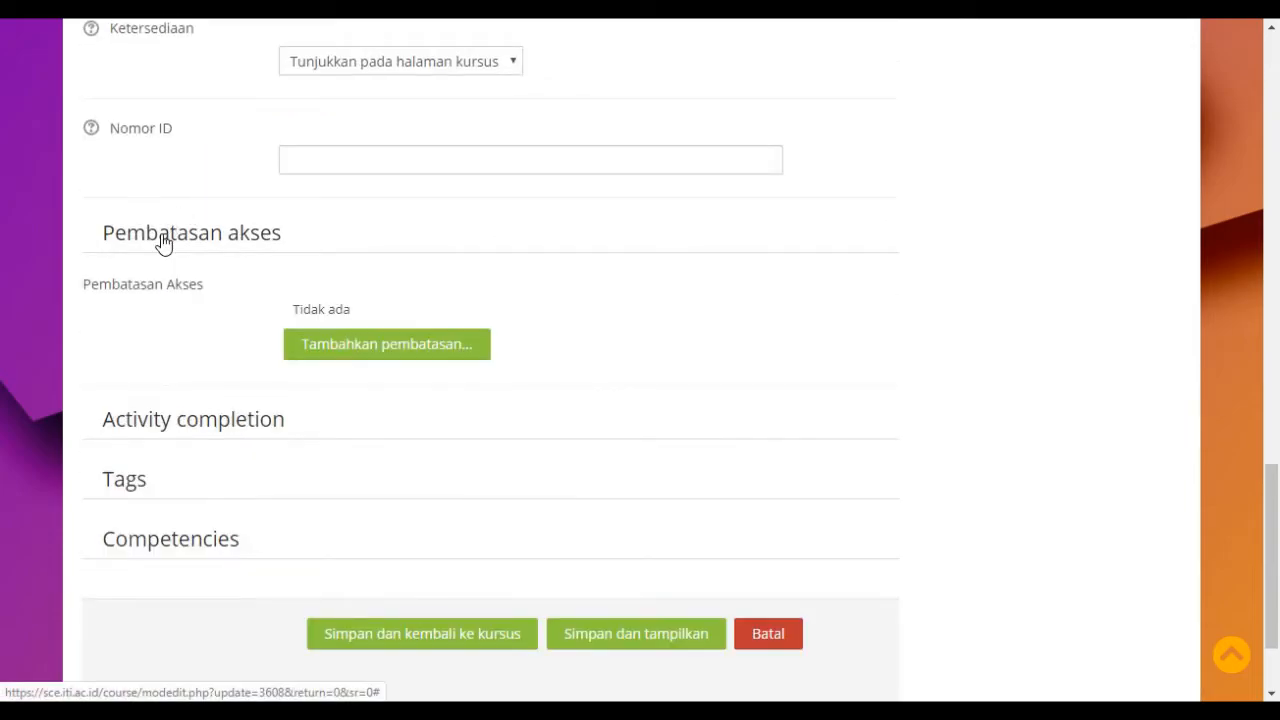
left_click(163, 242)
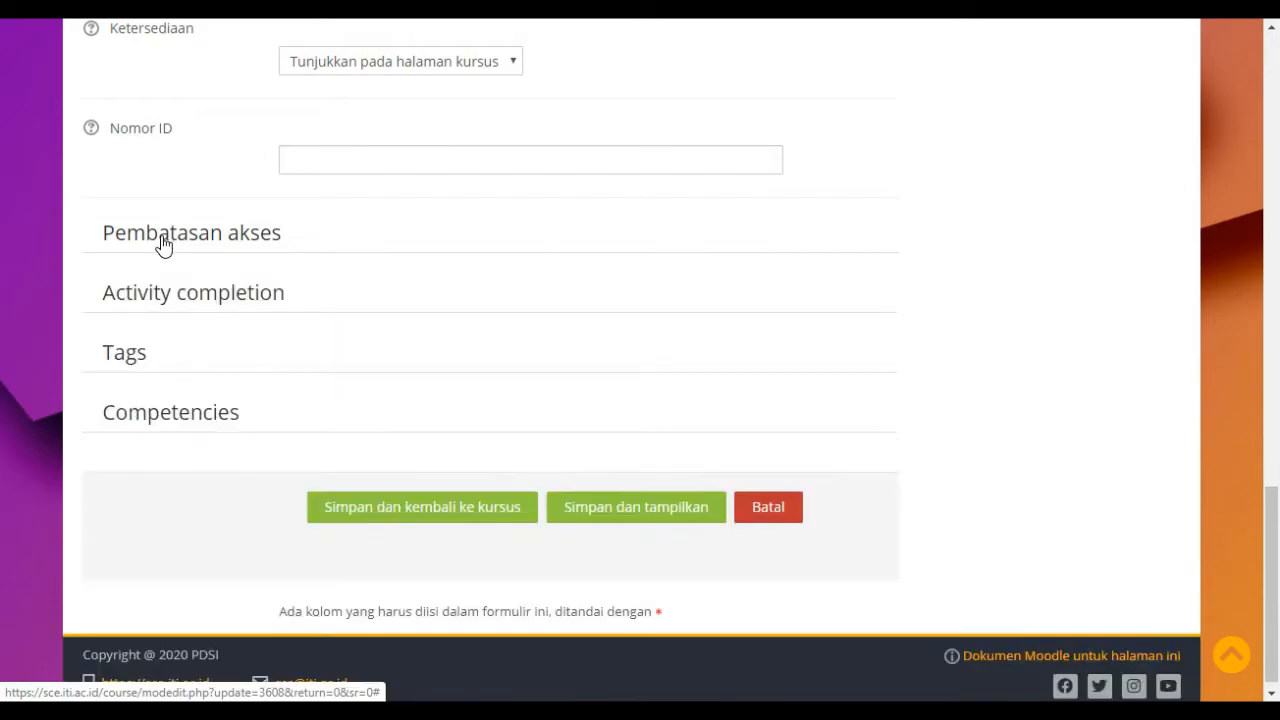
Step: Set the resource's completion tracking to "Show activity as complete when conditions are met"
left_click(218, 300)
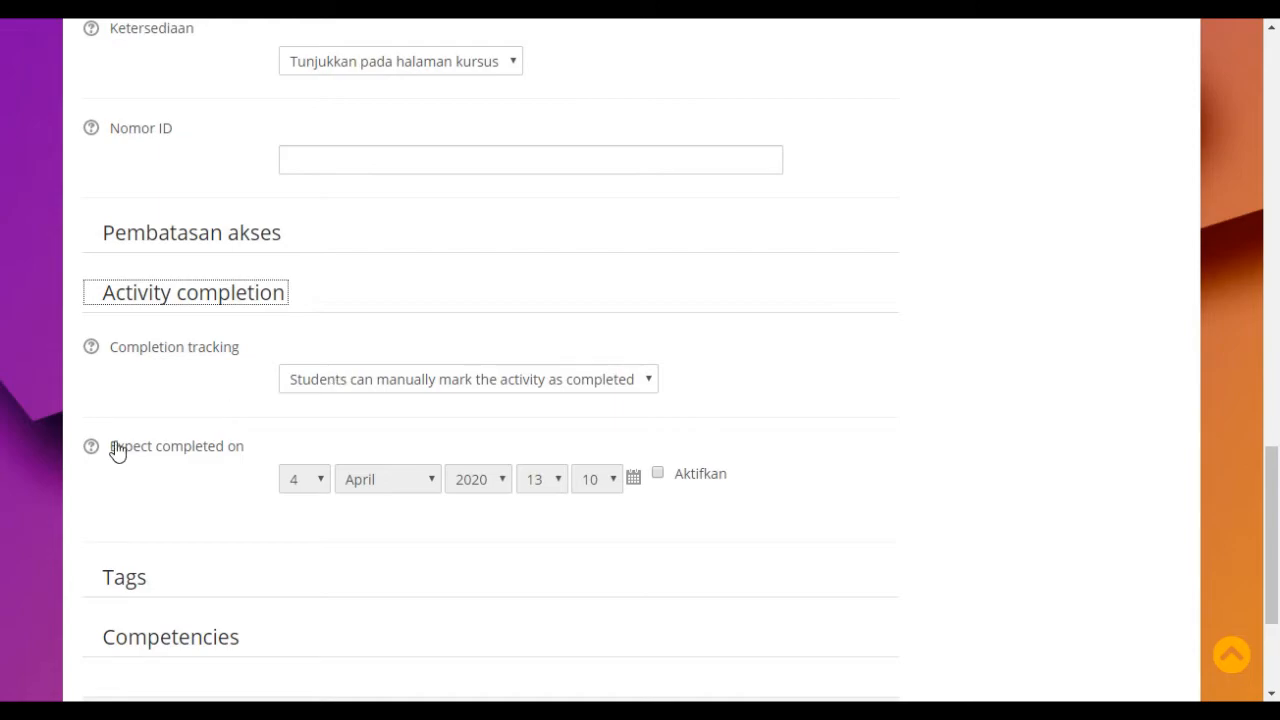
left_click(390, 393)
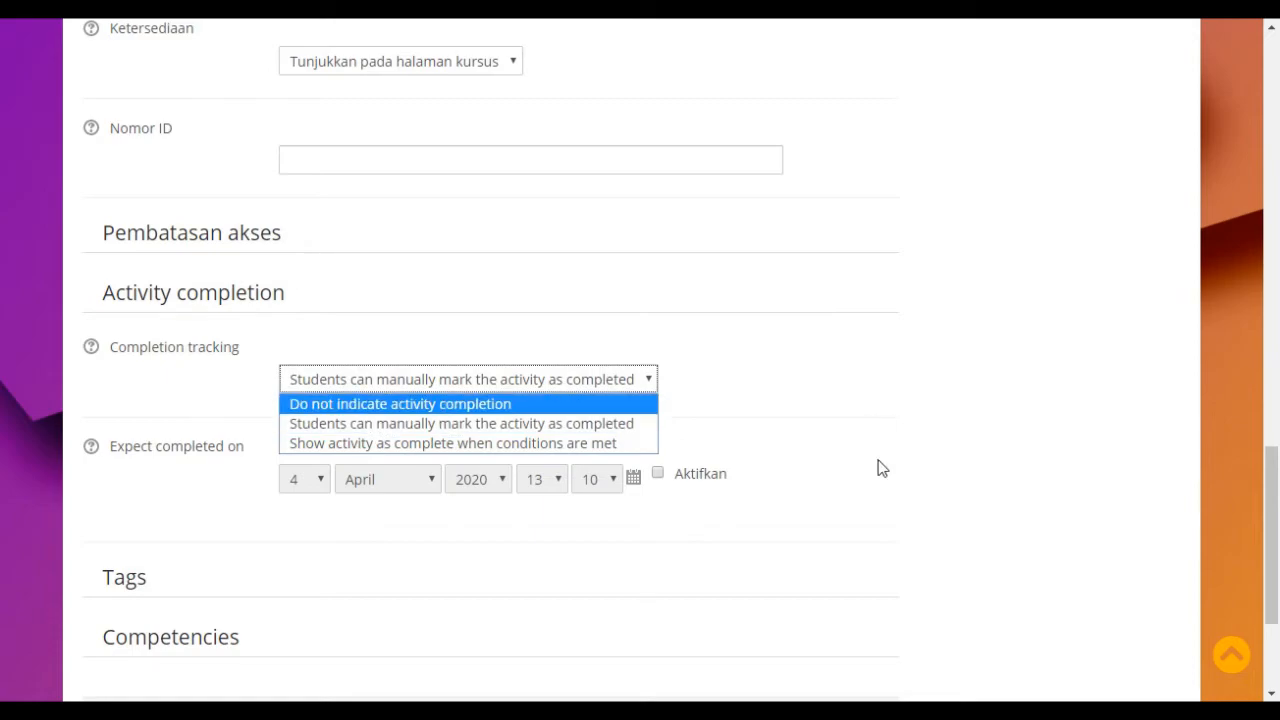
left_click(780, 463)
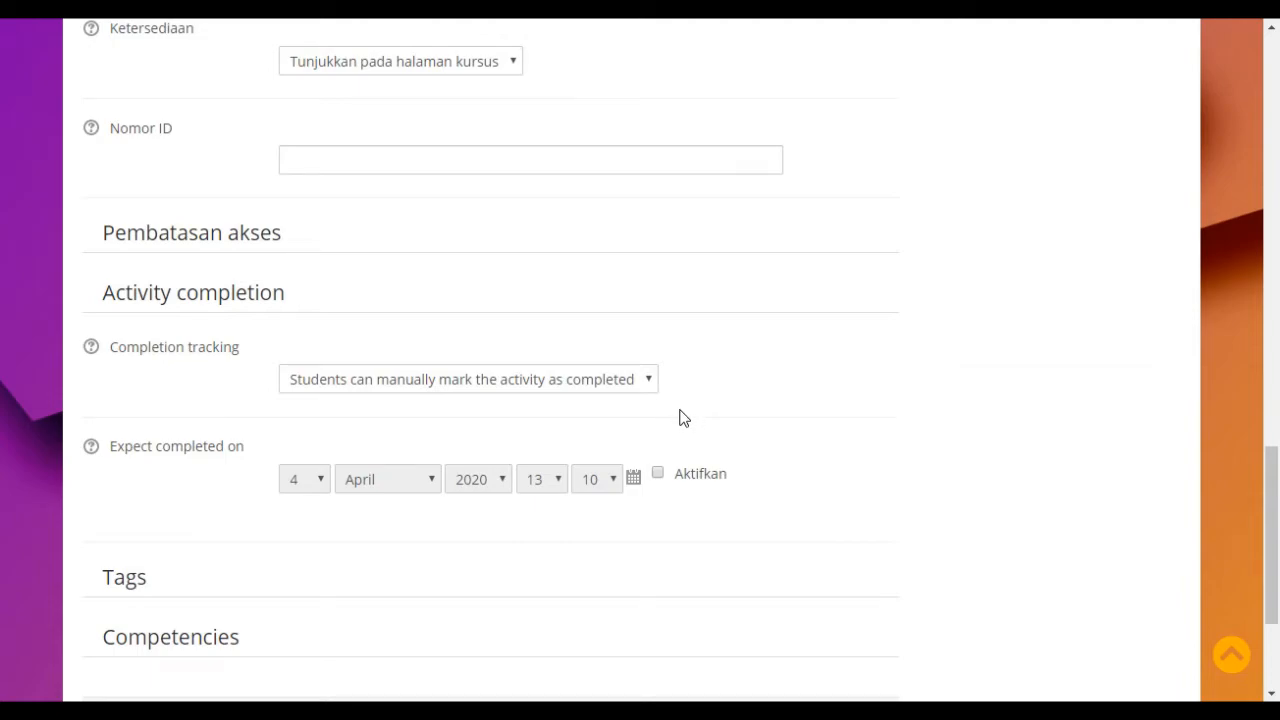
left_click(612, 392)
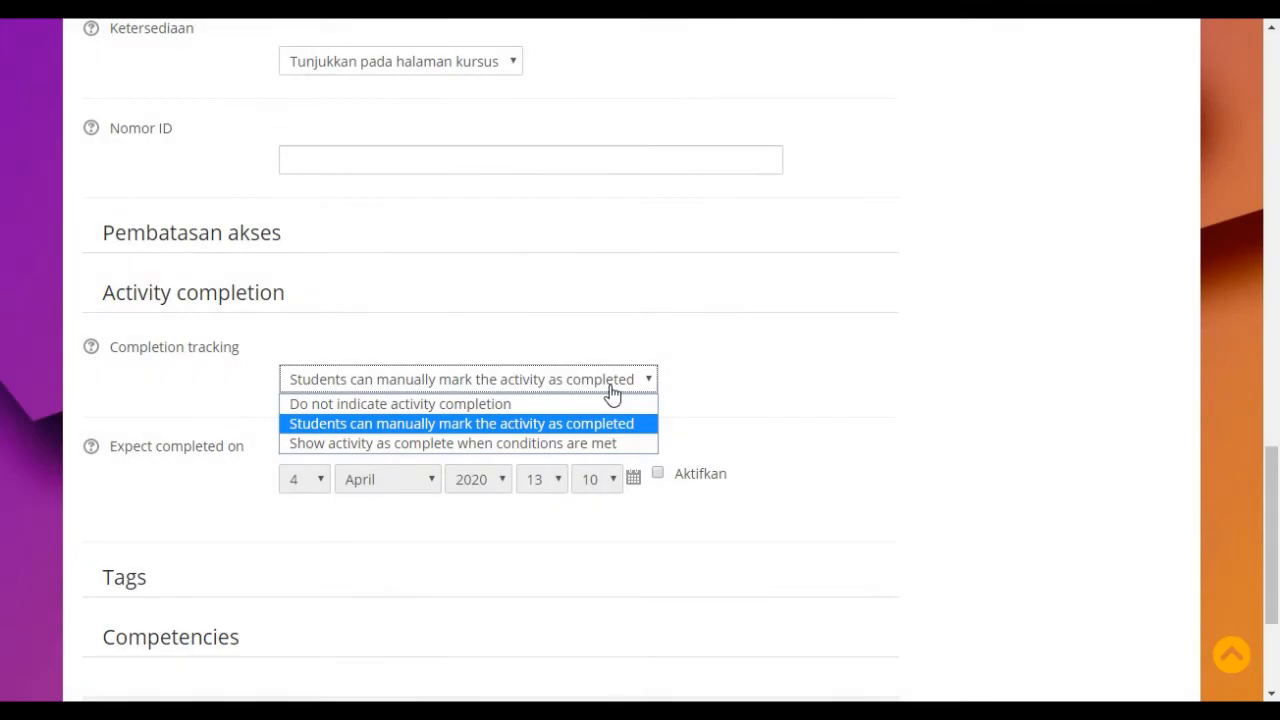
left_click(453, 443)
scroll(268, 449, "down", 1)
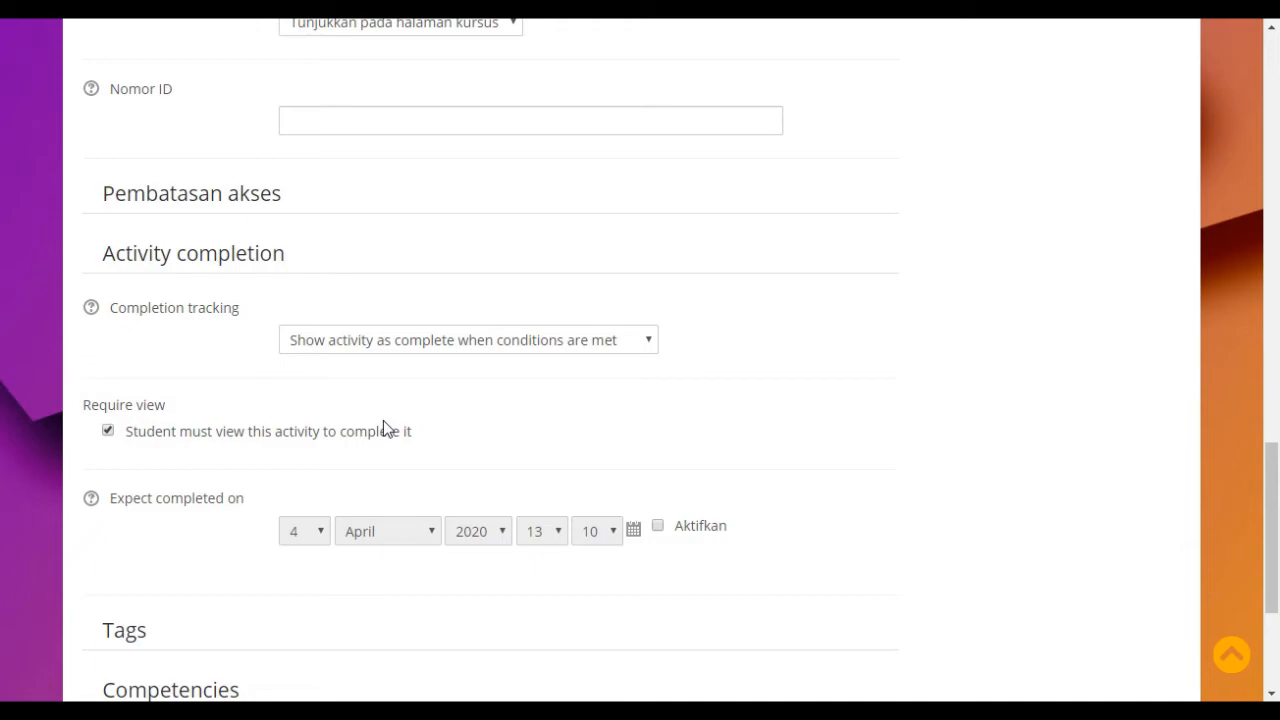
Step: Try enabling the expected completion date for the resource and disable it again
scroll(385, 428, "down", 1)
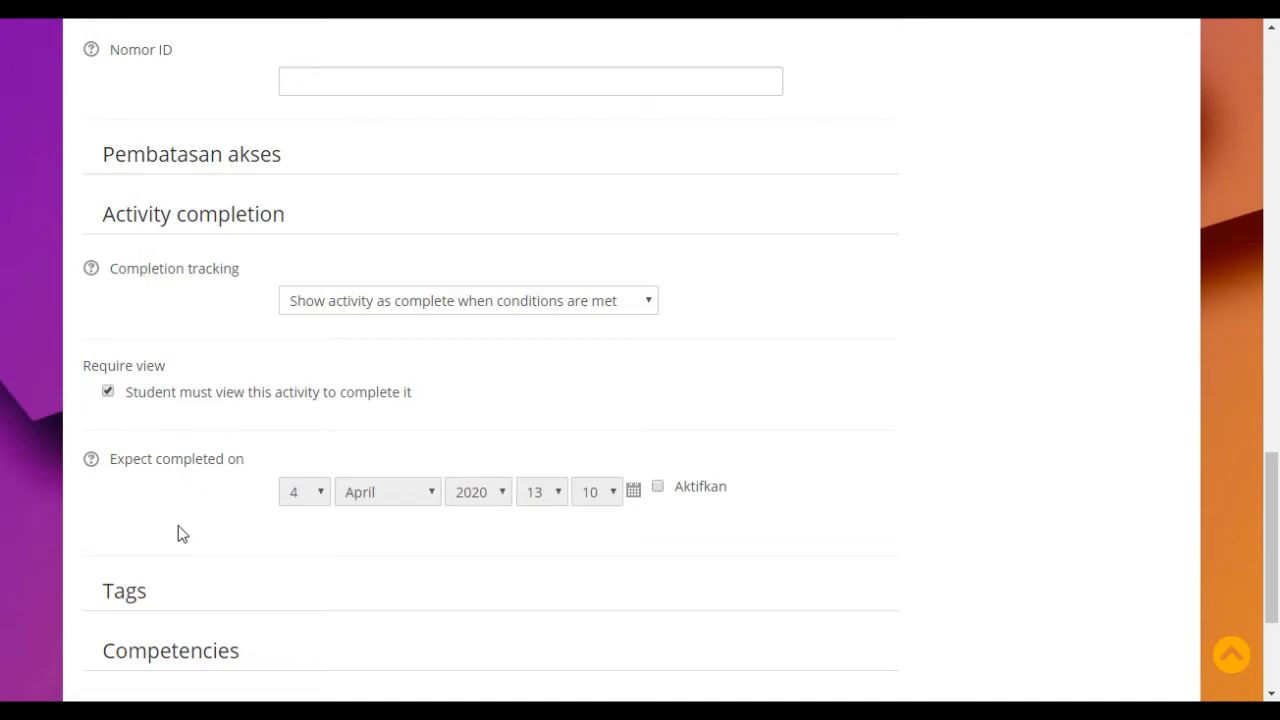
left_click(657, 487)
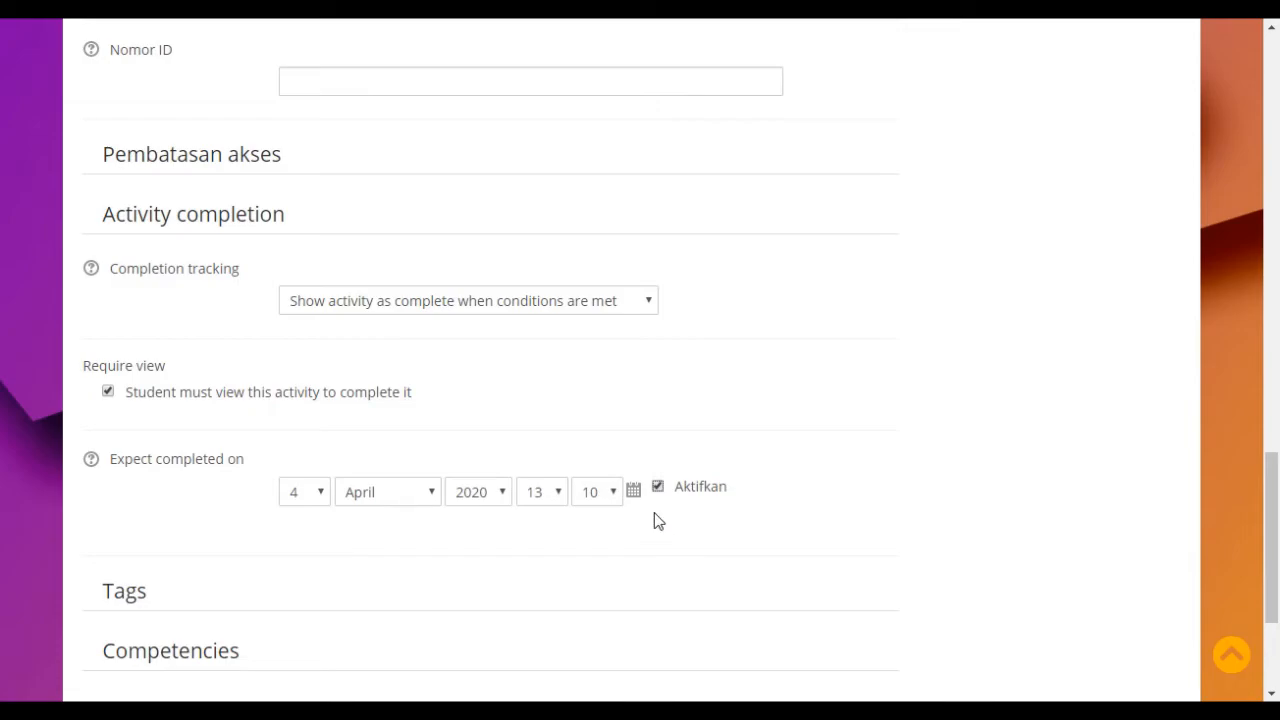
left_click(658, 487)
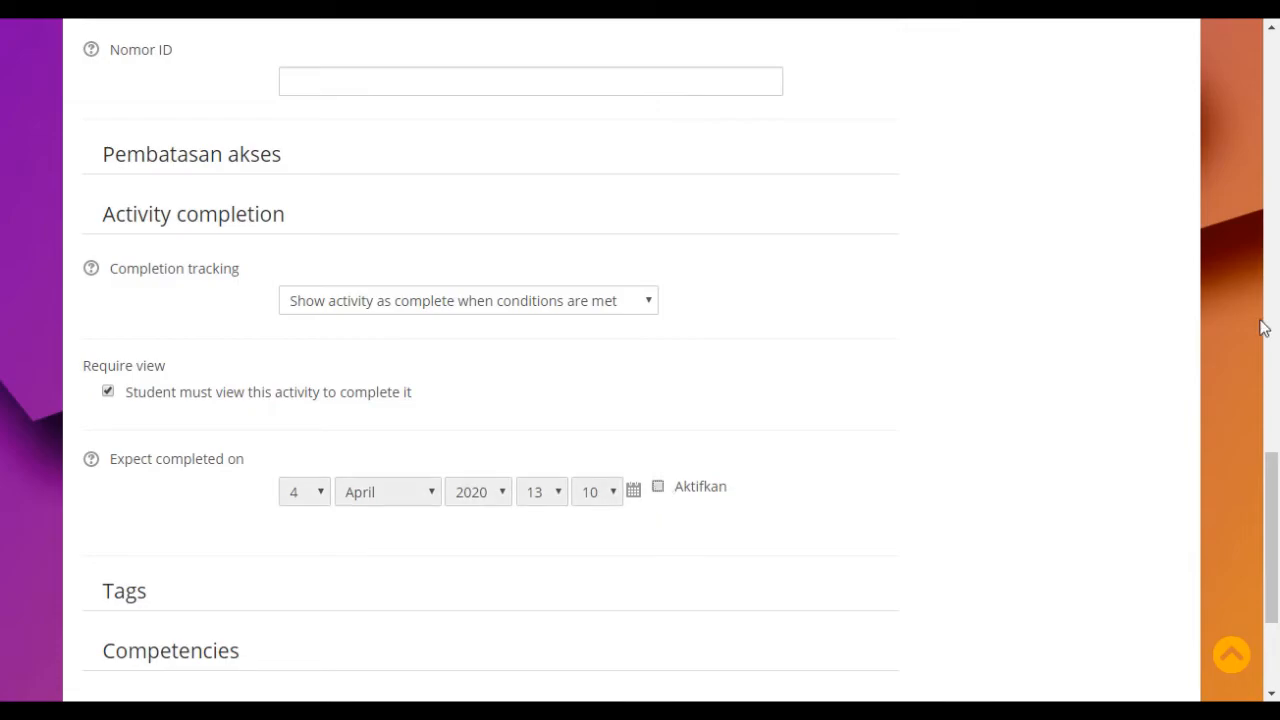
Step: Review the form with the Competencies and Tags sections expanded, and save the resource settings, returning to the course
left_click_drag(1271, 517, 1267, 123)
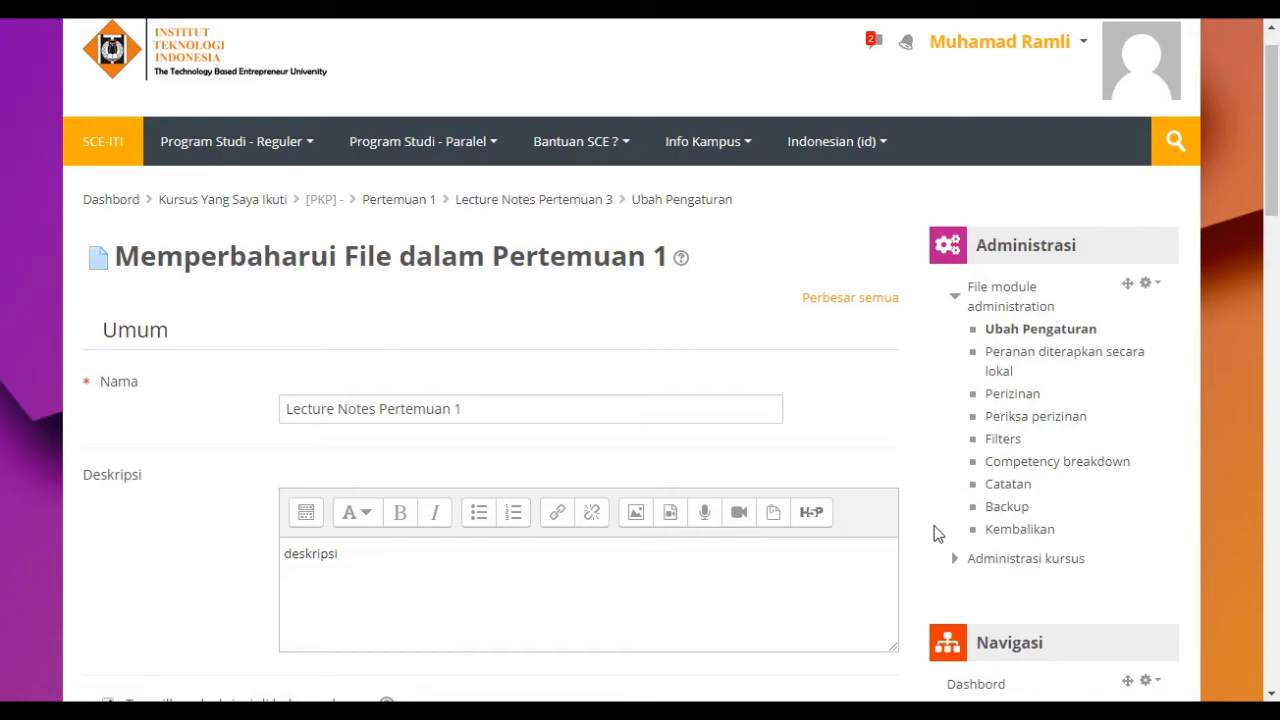
left_click(1168, 150)
left_click_drag(1274, 130, 1249, 577)
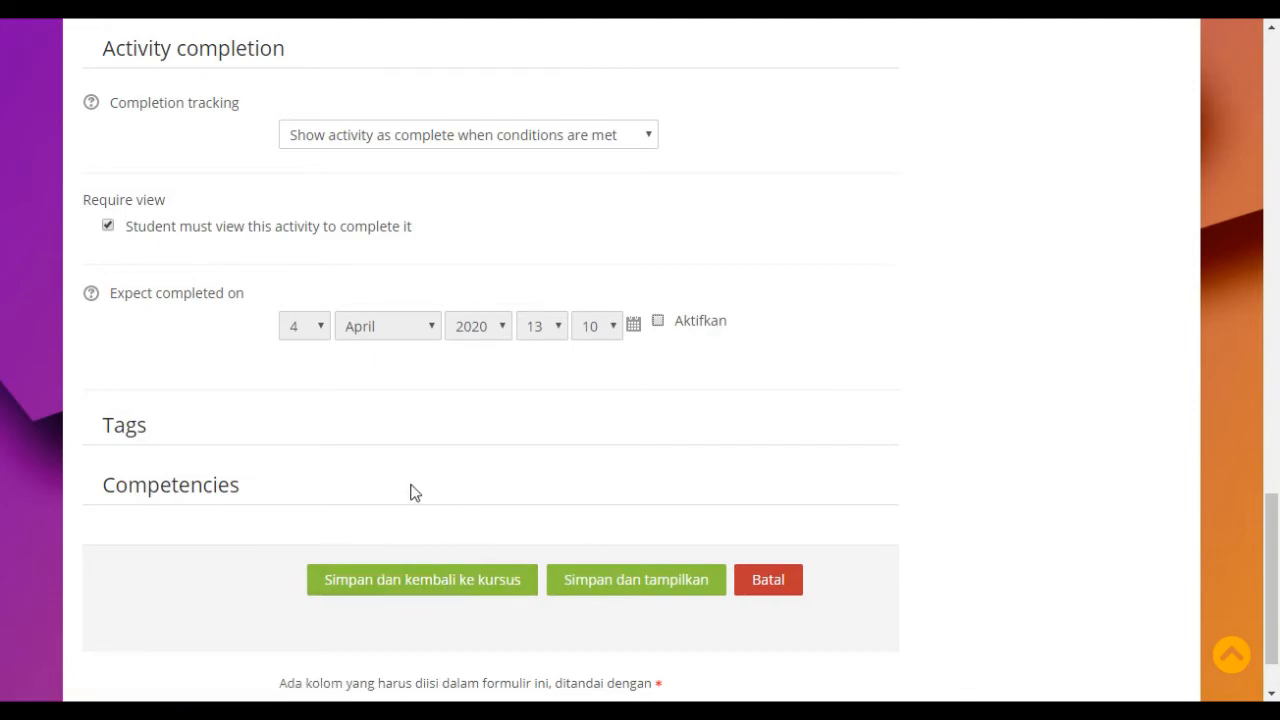
left_click(187, 486)
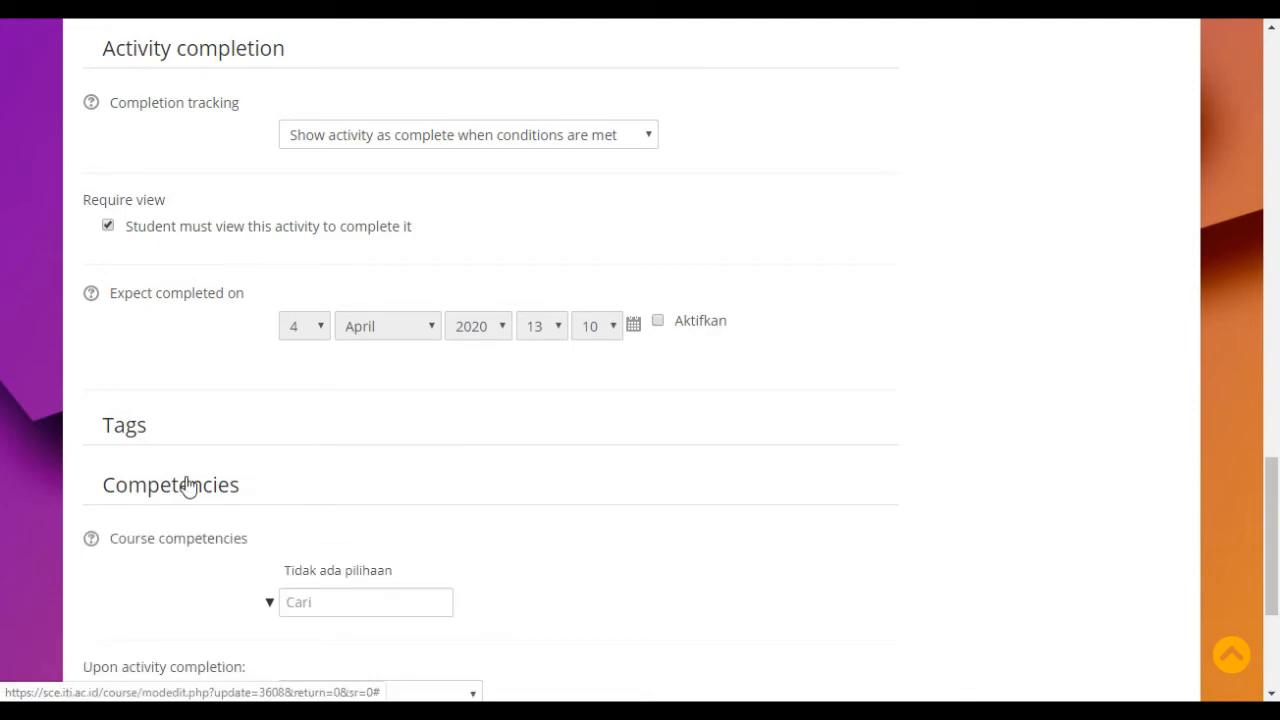
left_click(135, 425)
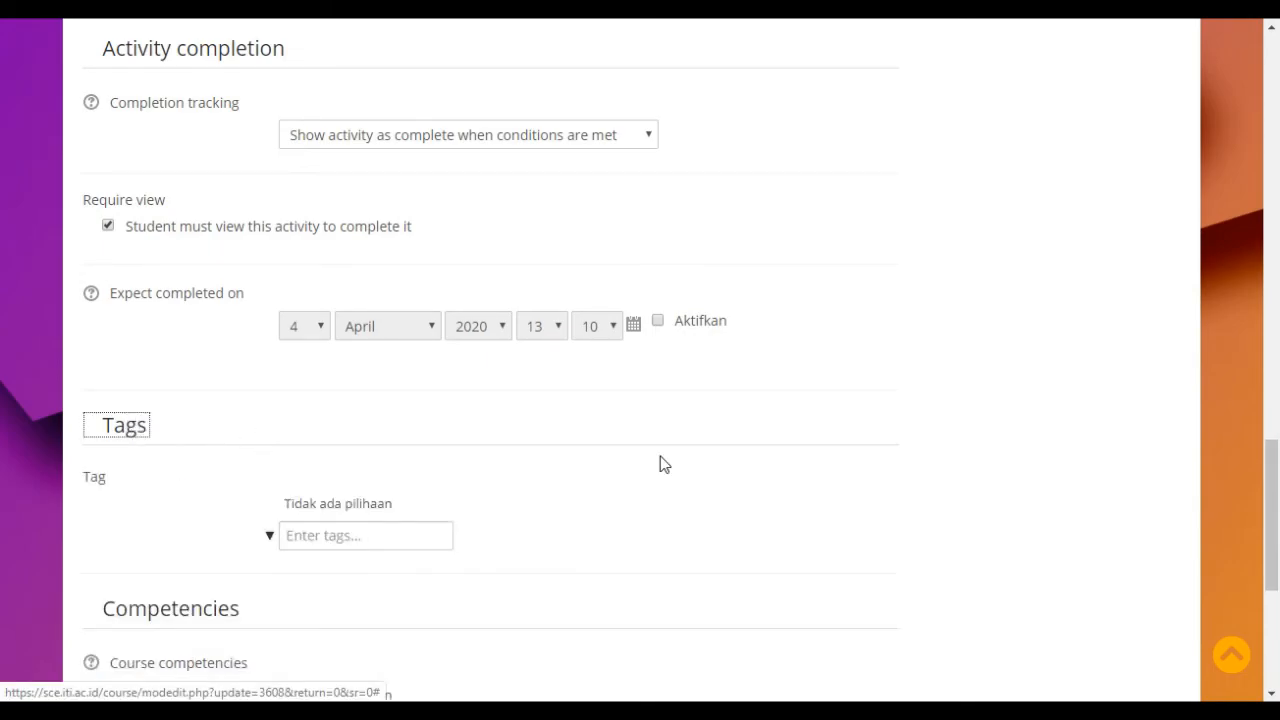
left_click_drag(1273, 499, 1265, 586)
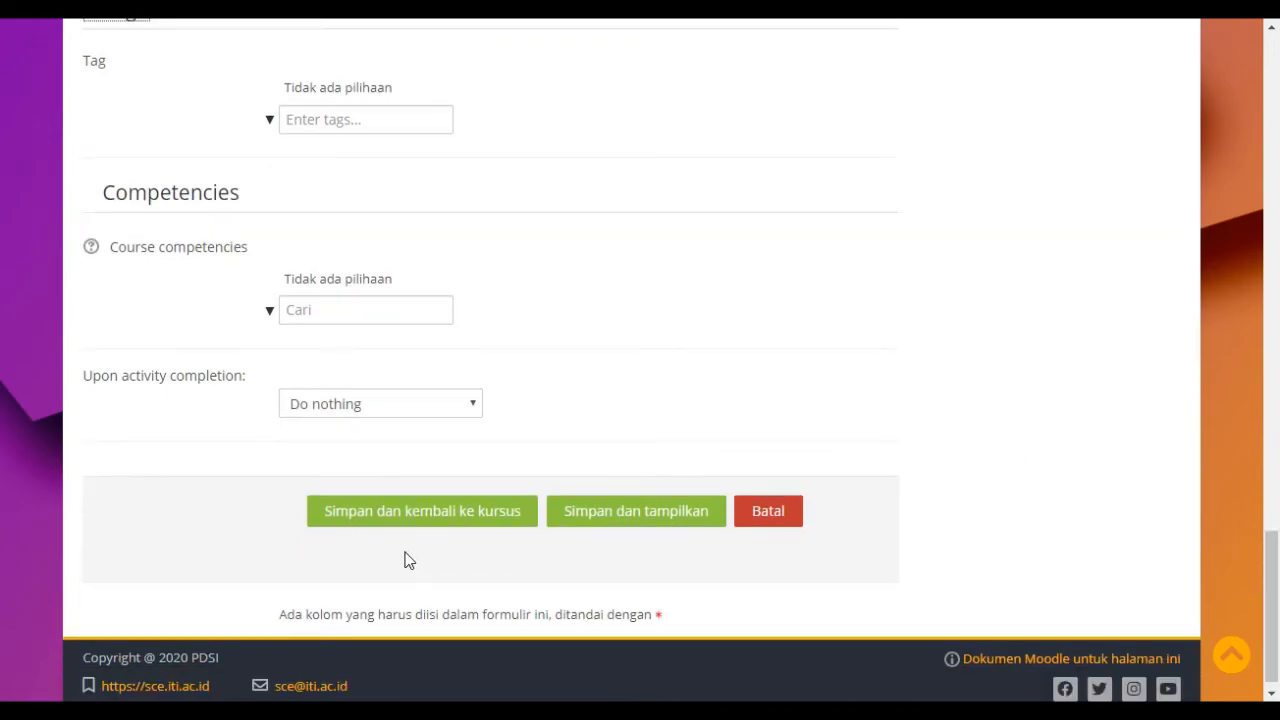
left_click(391, 514)
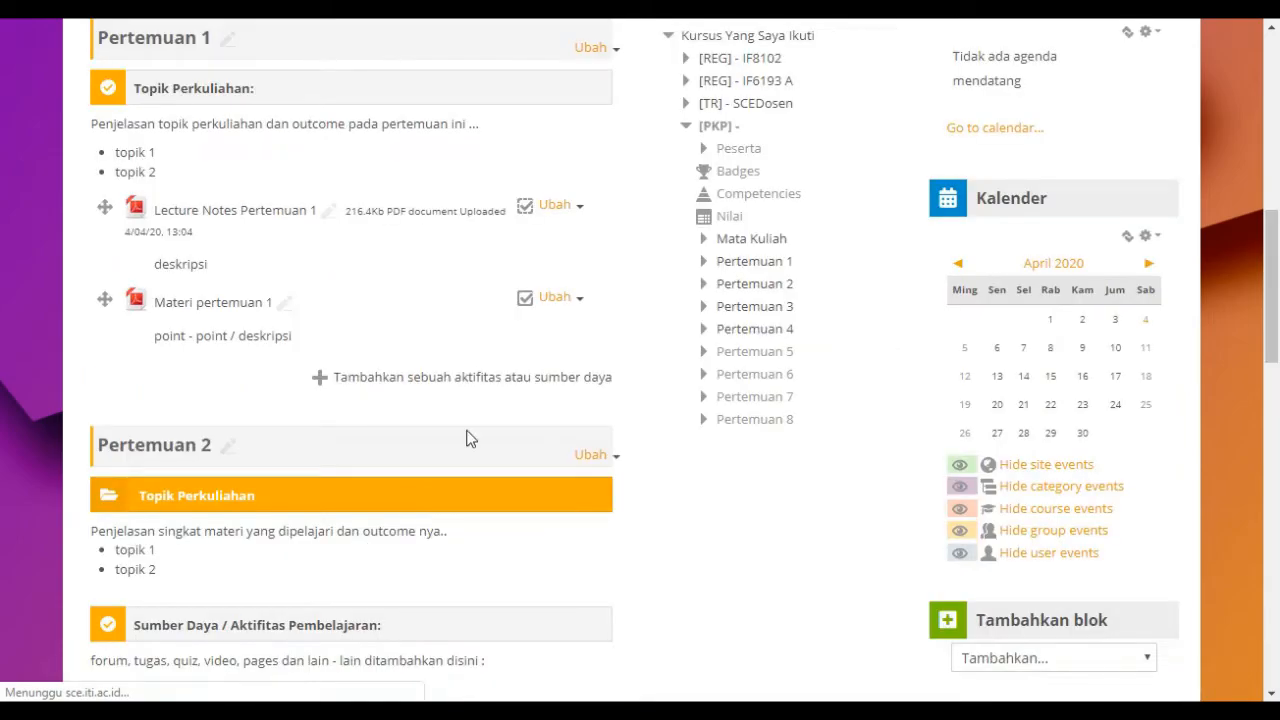
Step: Examine the course page and the saved file resources listed under Pertemuan 1
left_click_drag(1273, 365, 1259, 286)
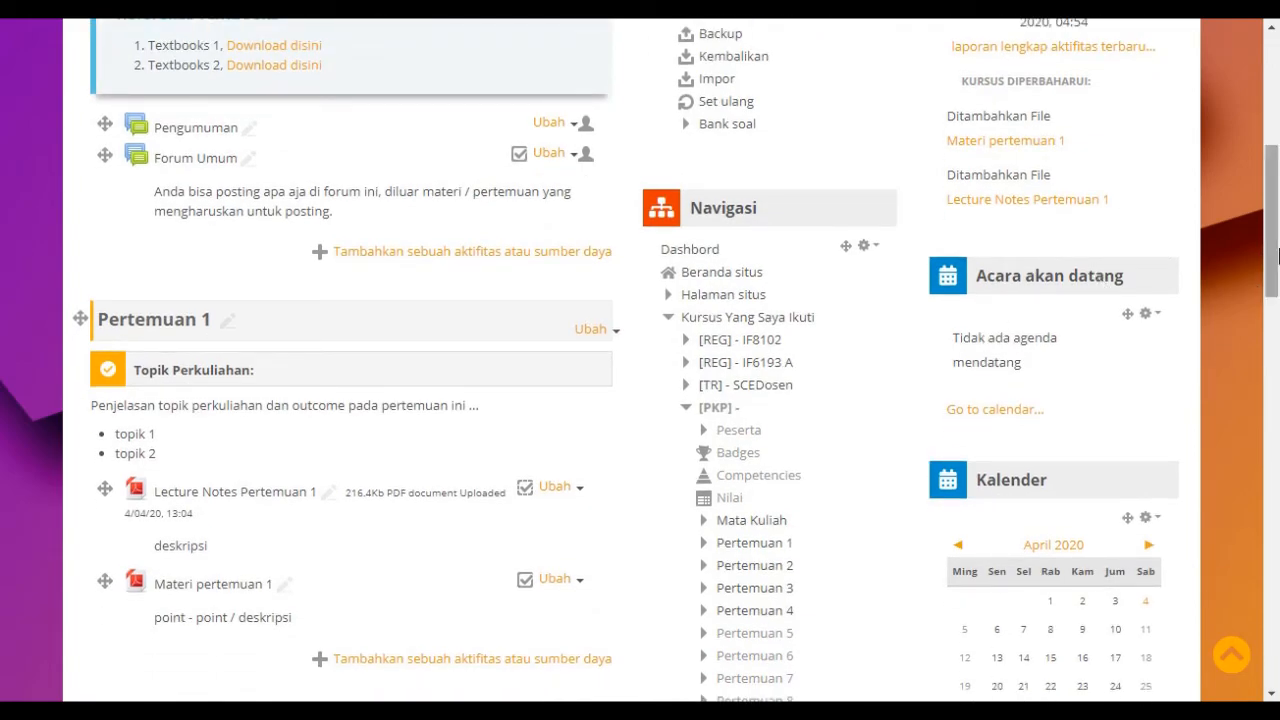
scroll(1226, 343, "up", 3)
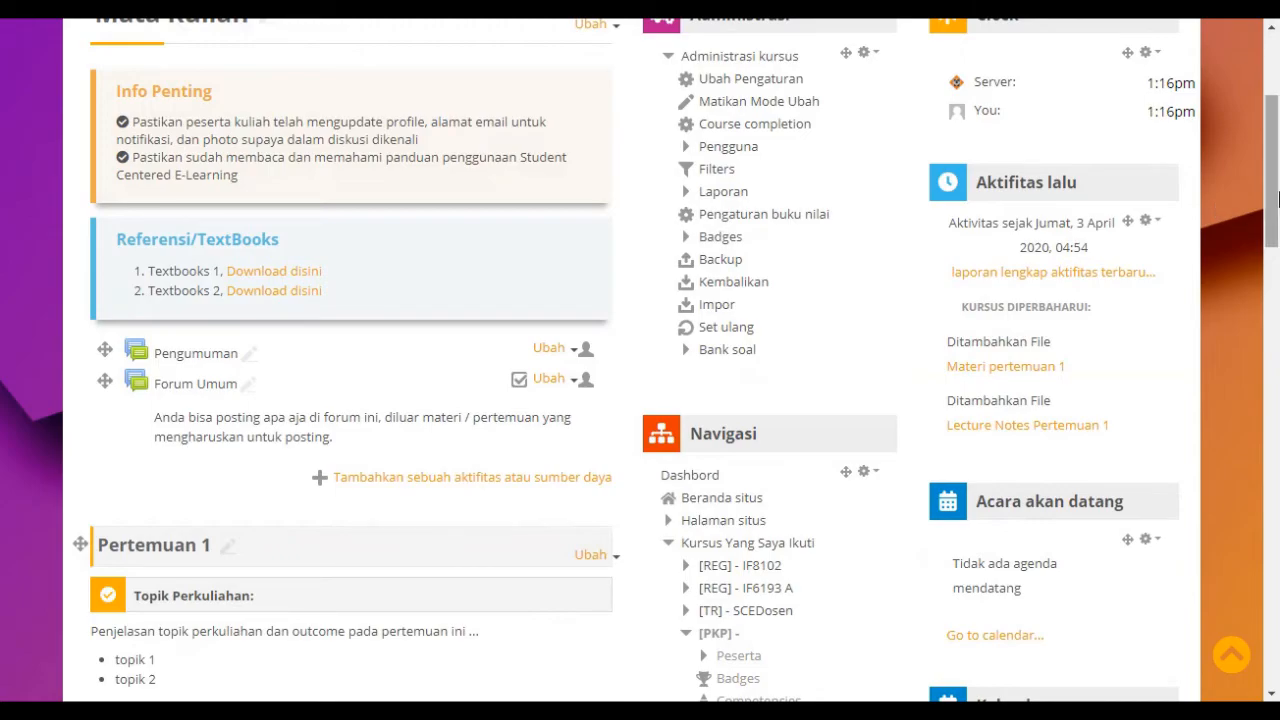
scroll(393, 210, "down", 7)
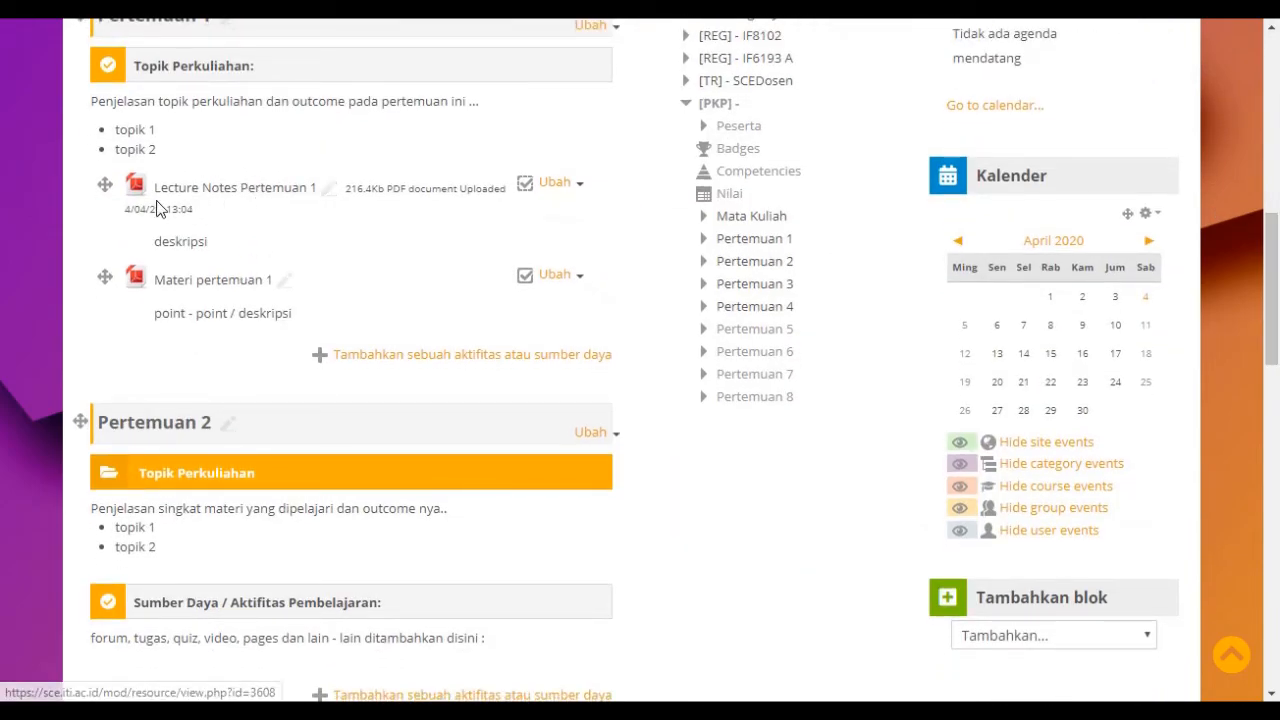
left_click_drag(1275, 265, 1275, 236)
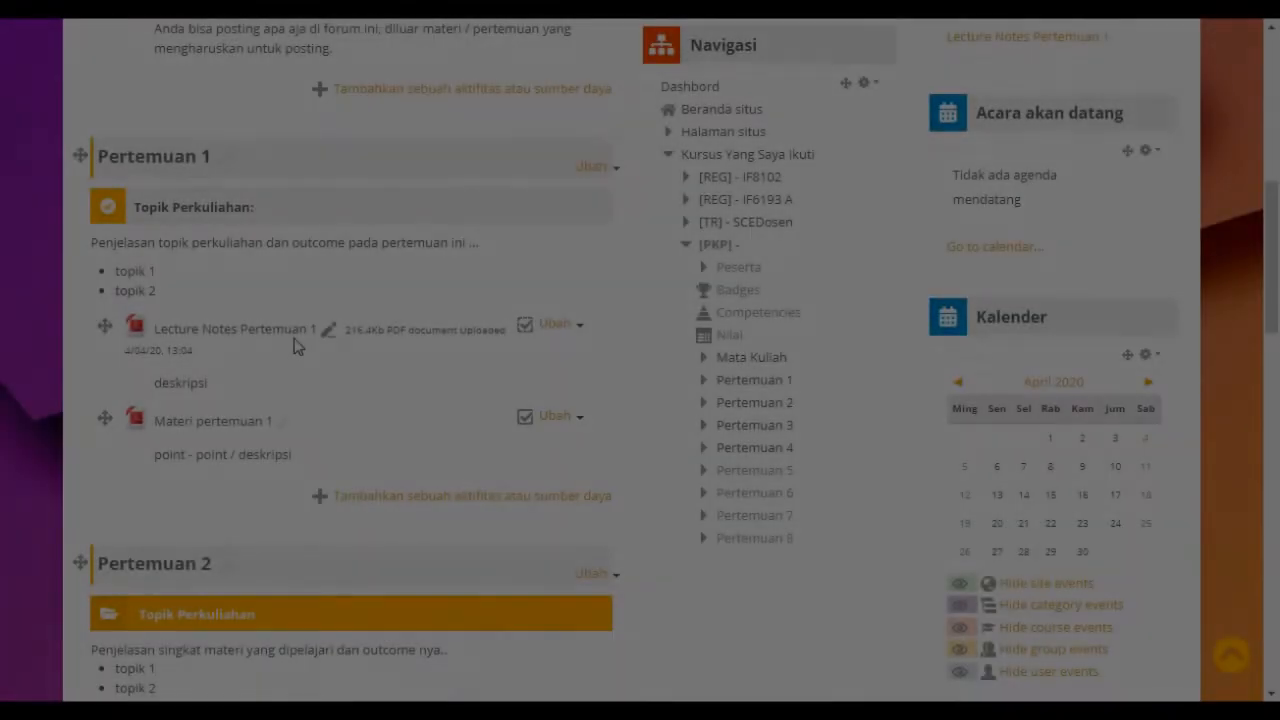
scroll(624, 167, "up", 5)
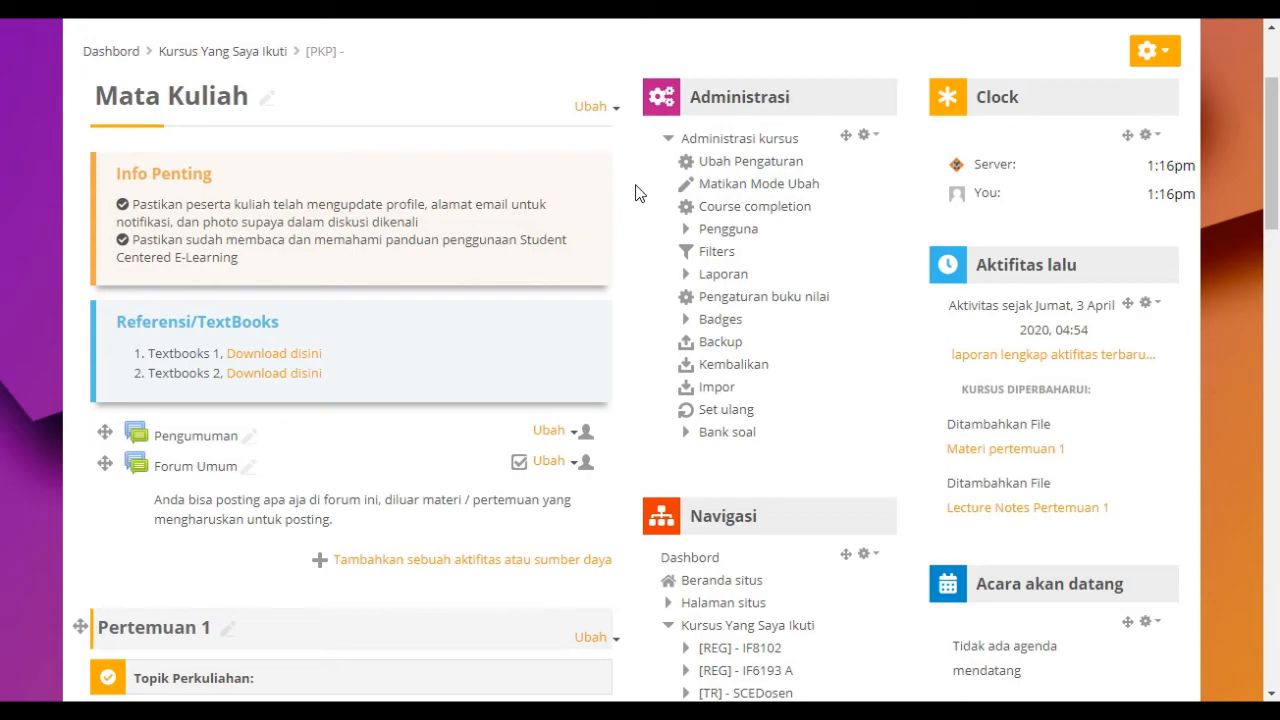
Step: Rename the "Materi pertemuan 1" resource in Pertemuan 1 to "Materi pertemuan satu" directly on the course page
scroll(640, 193, "down", 6)
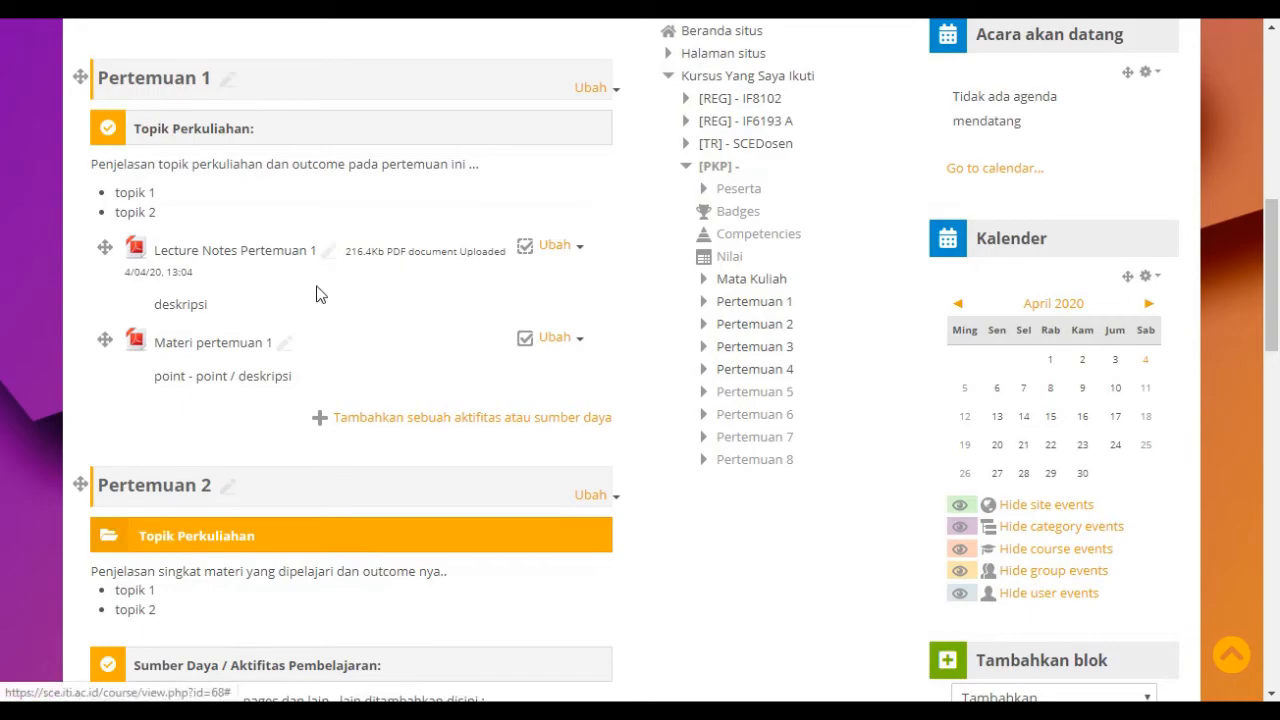
left_click(288, 347)
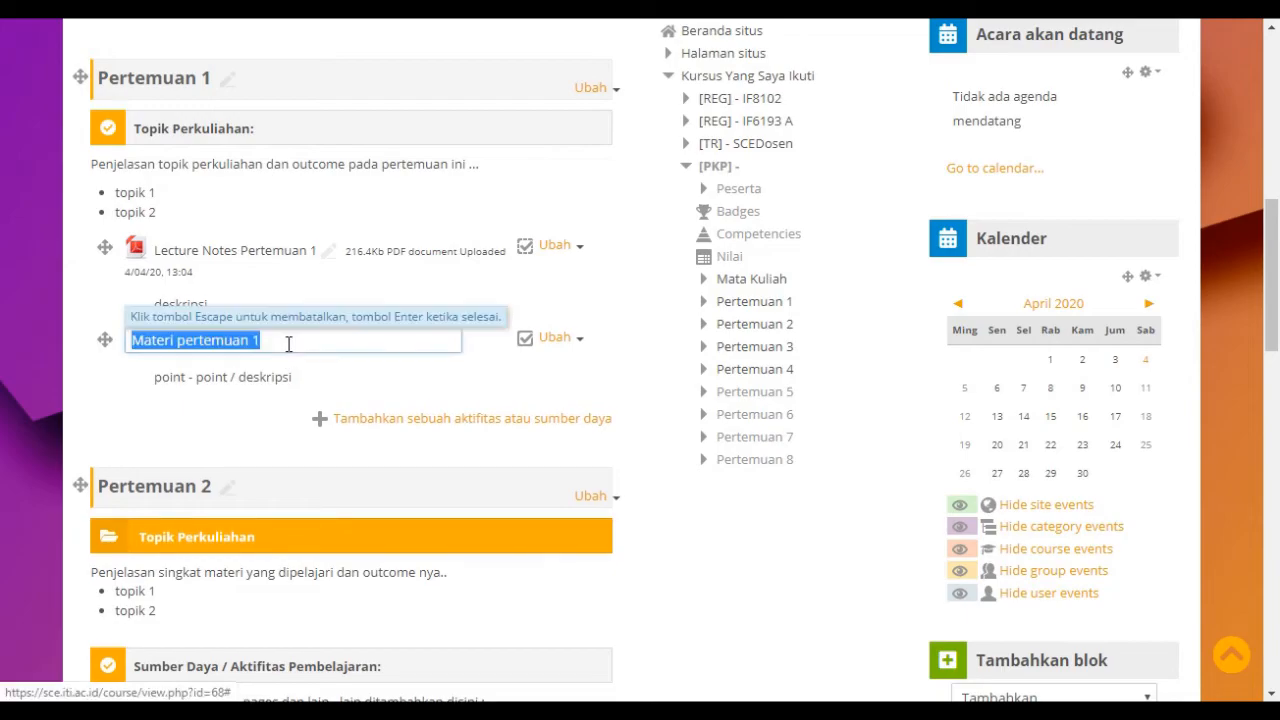
left_click(332, 339)
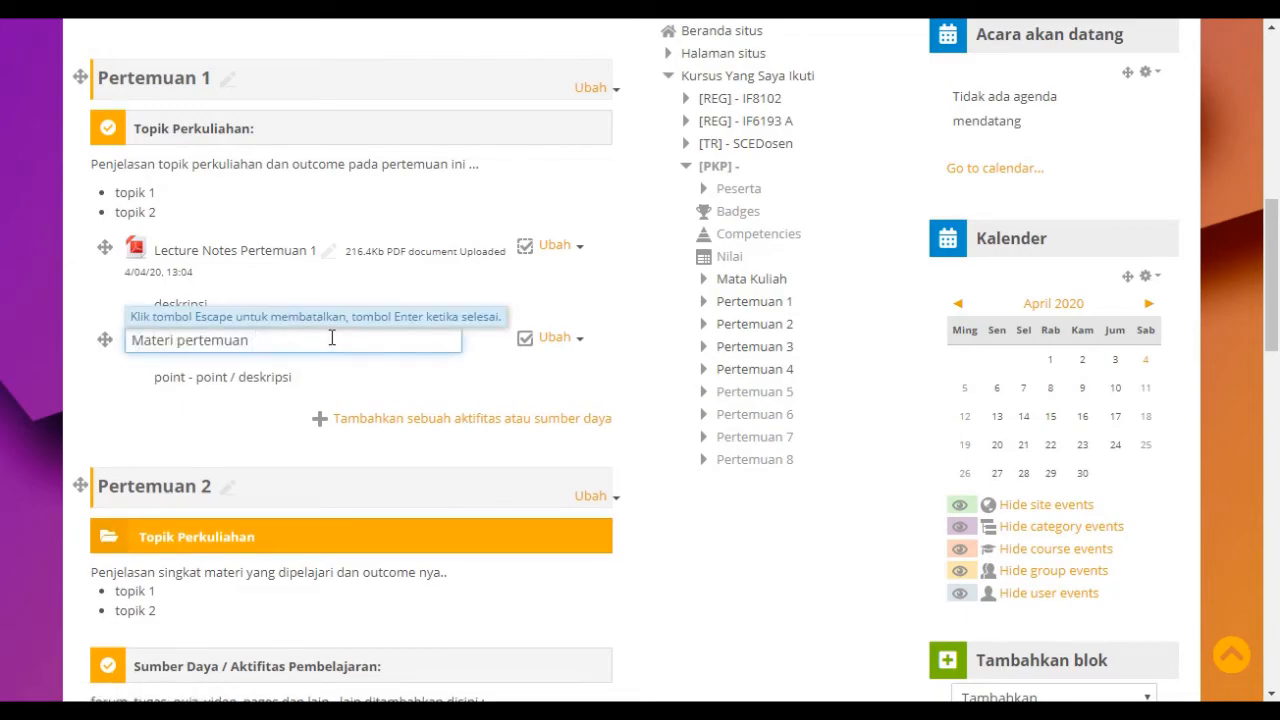
type("satu")
key("Return")
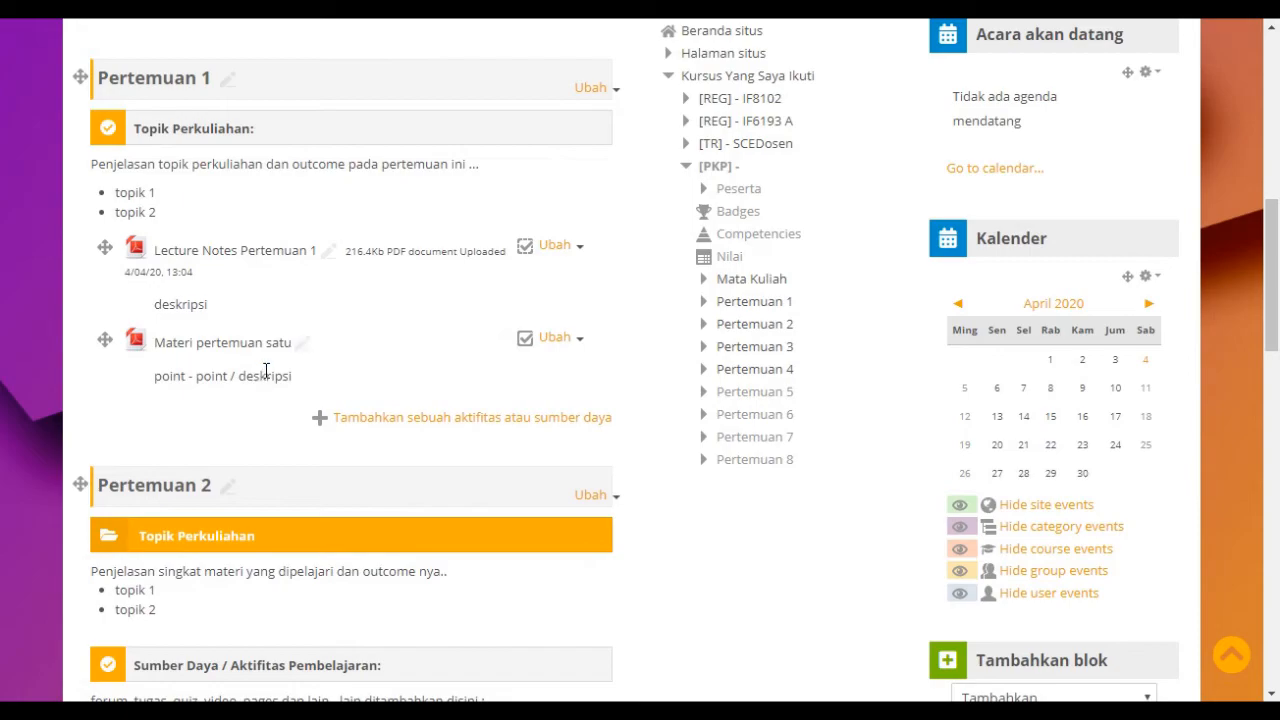
double_click(206, 305)
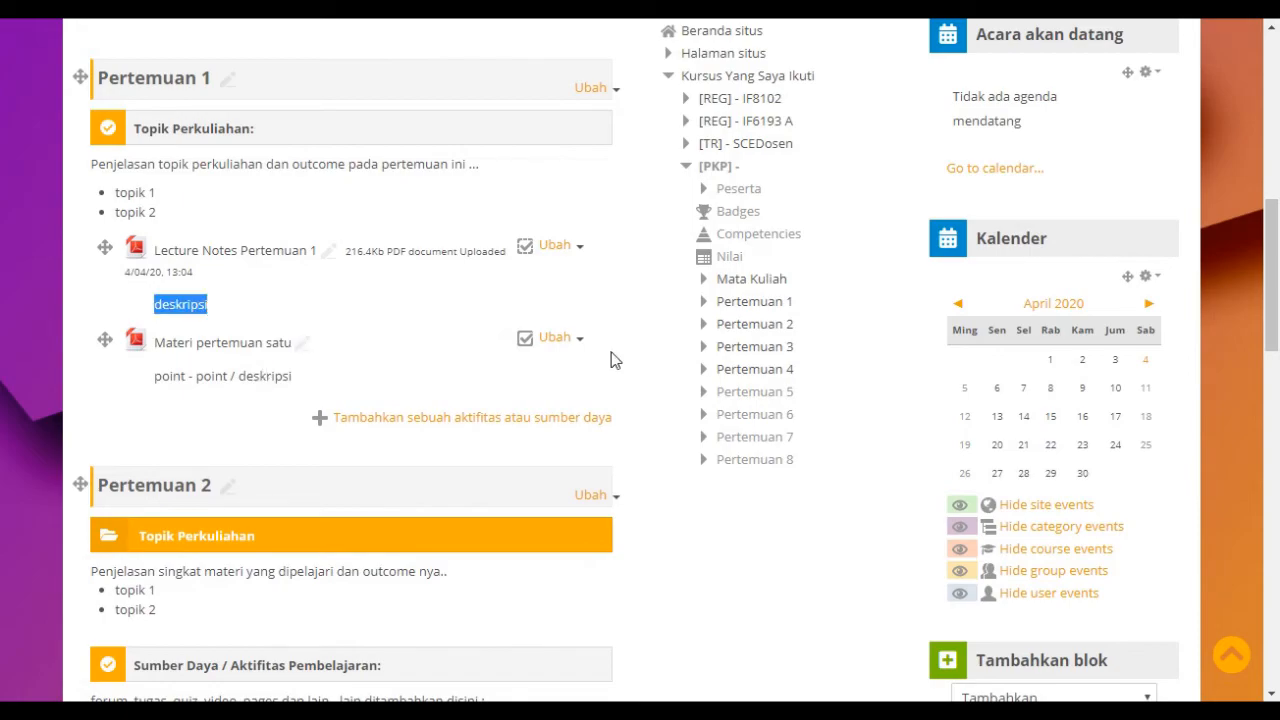
left_click(597, 284)
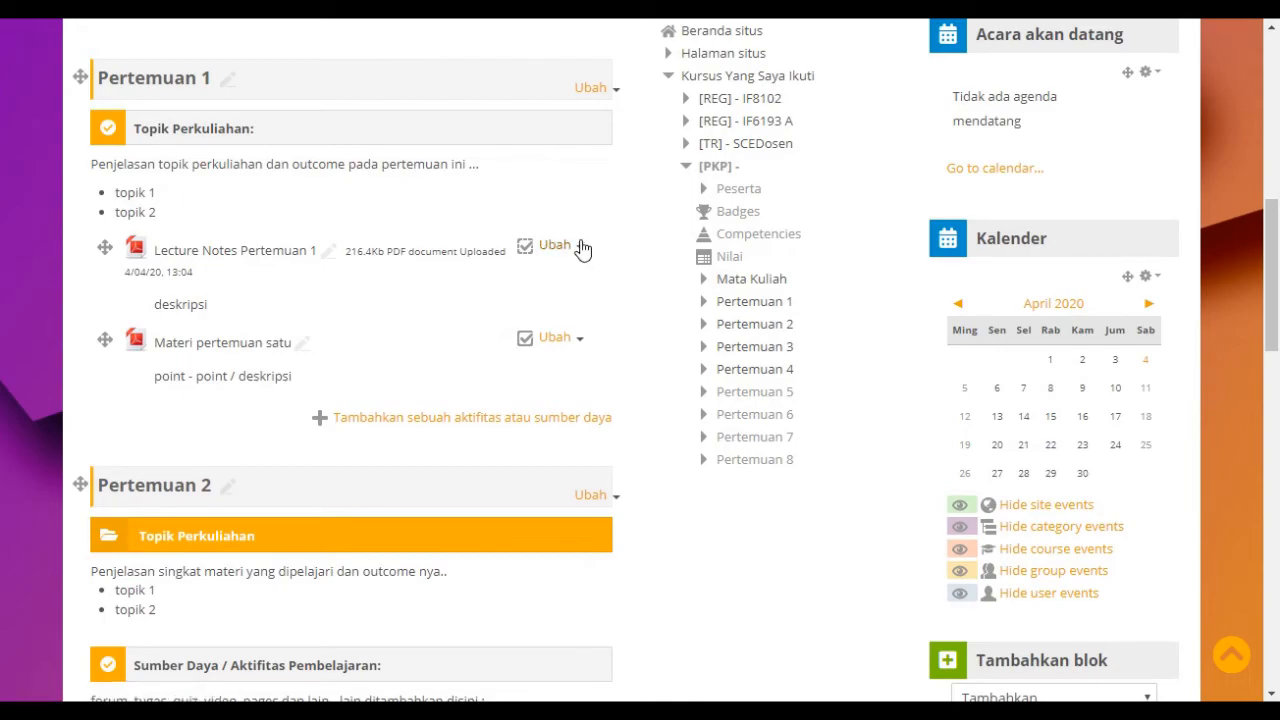
left_click(557, 245)
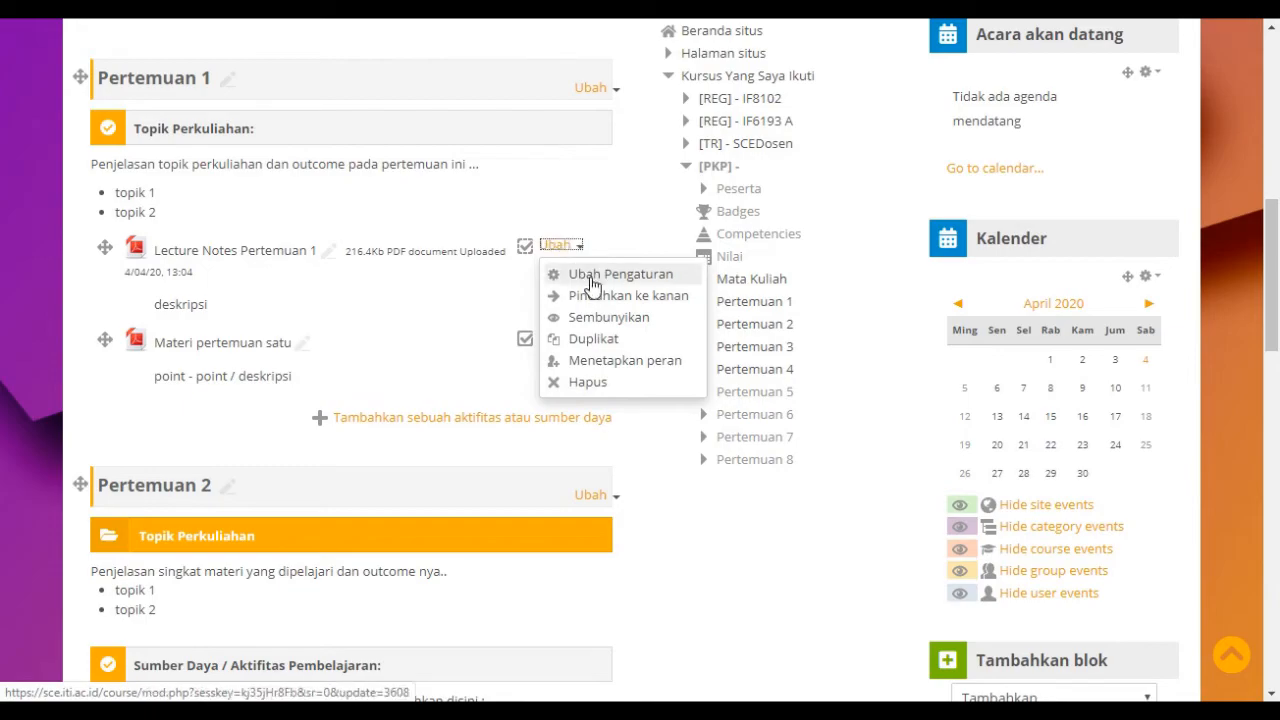
left_click(497, 294)
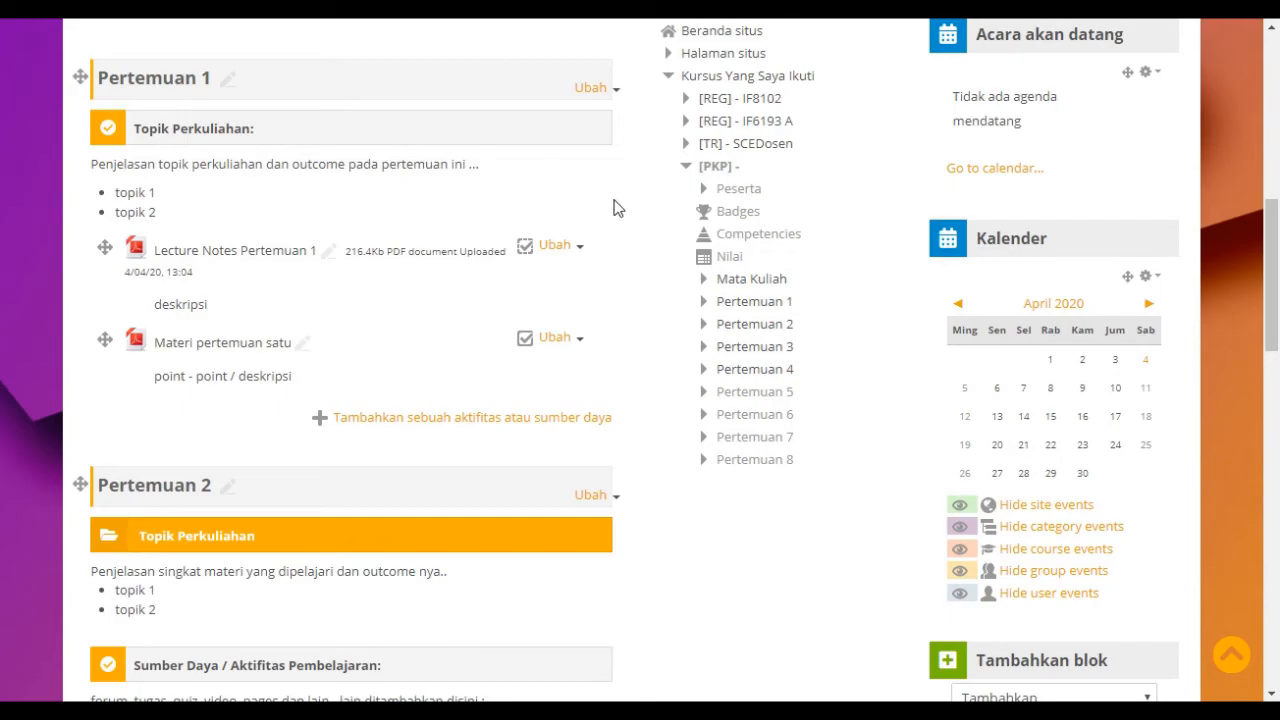
Step: Try hiding the "Materi pertemuan satu" resource from students and show it again
left_click(575, 347)
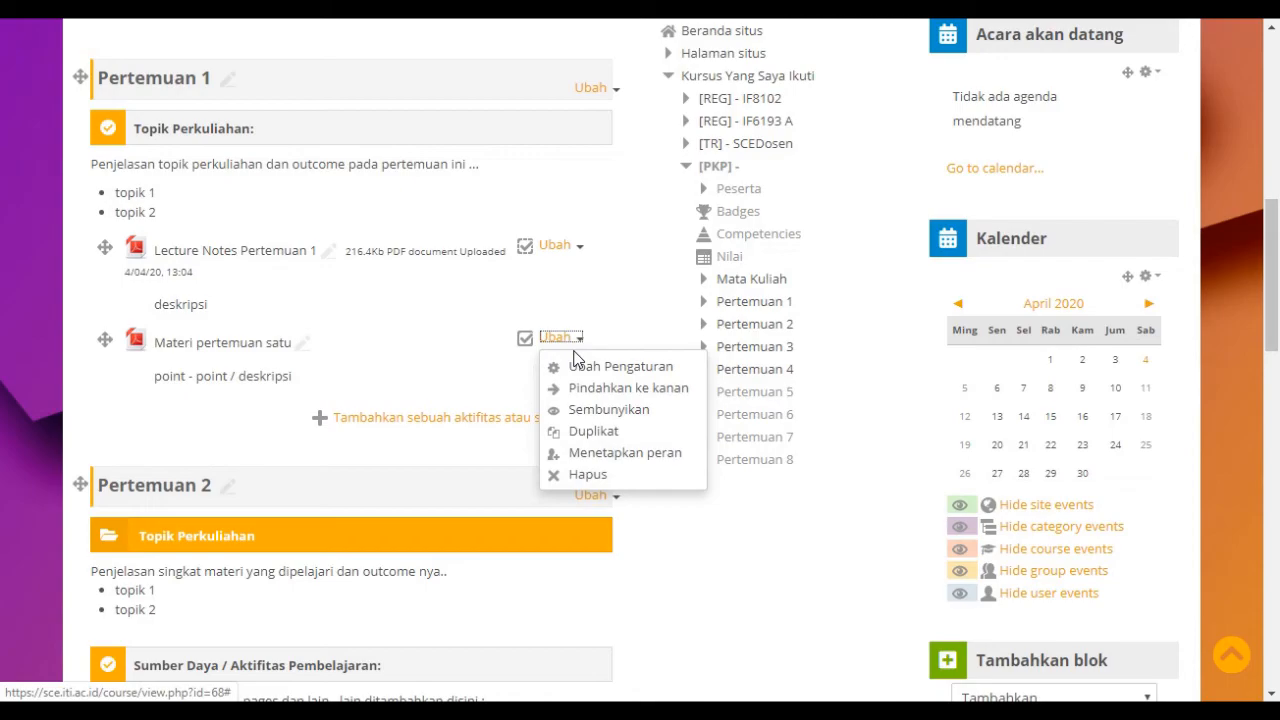
left_click(587, 412)
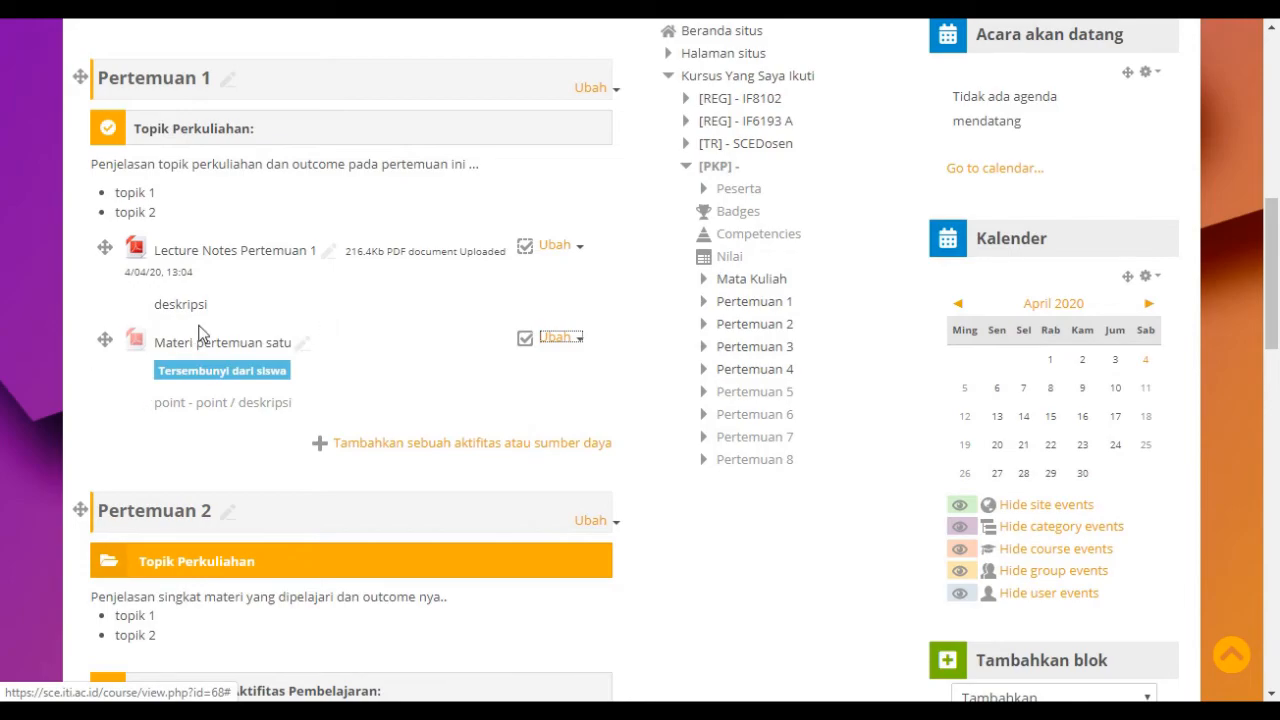
left_click(574, 341)
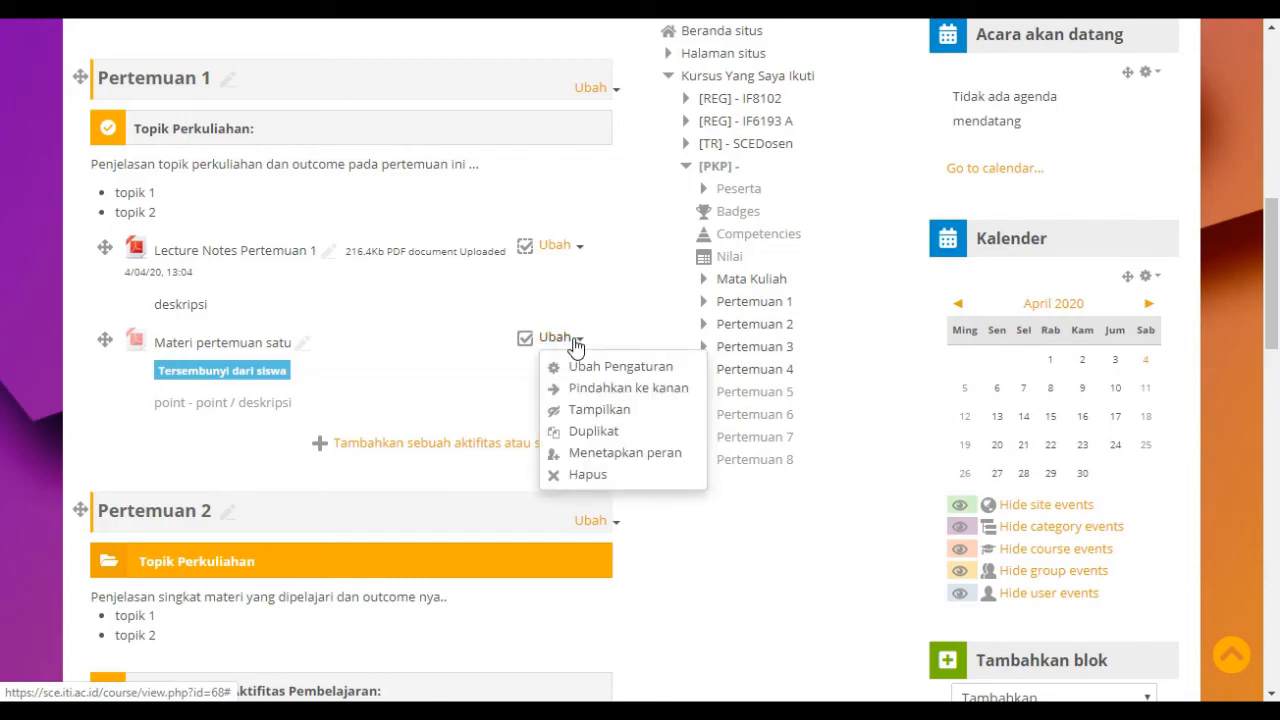
left_click(600, 410)
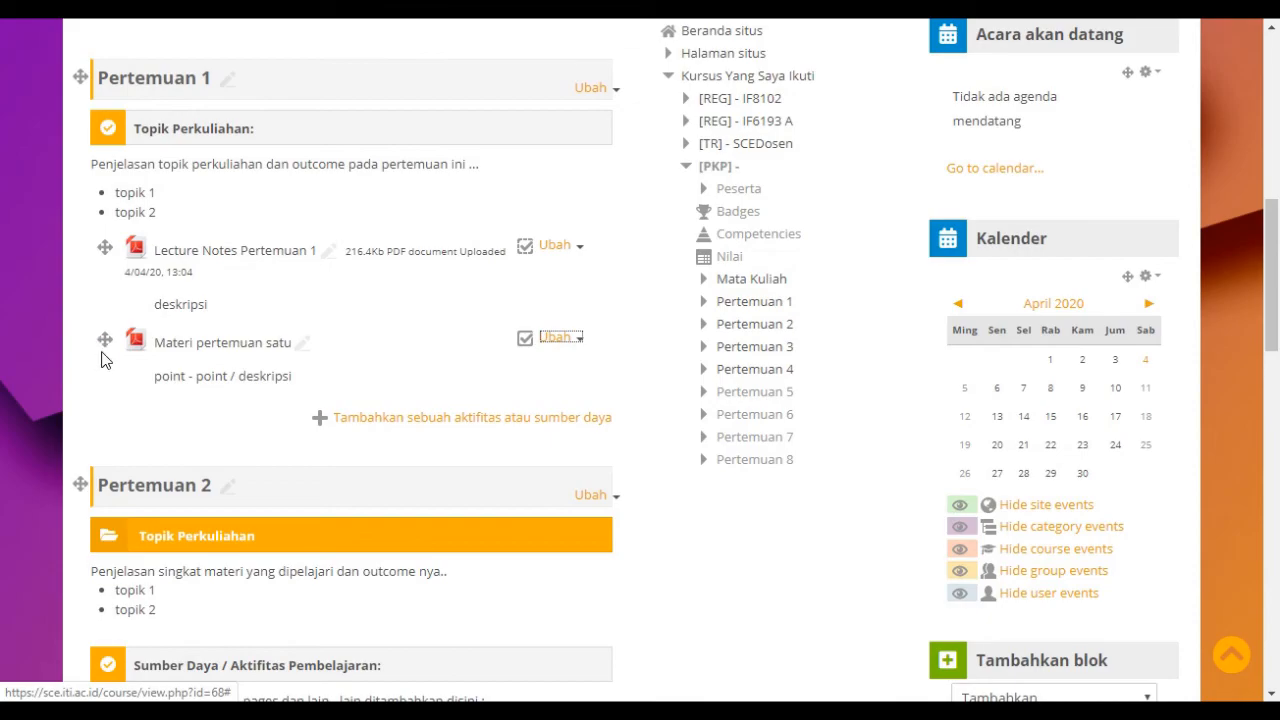
Step: Move the "Materi pertemuan satu" resource from Pertemuan 1 to the learning resources area of Pertemuan 2
left_click_drag(103, 342, 181, 388)
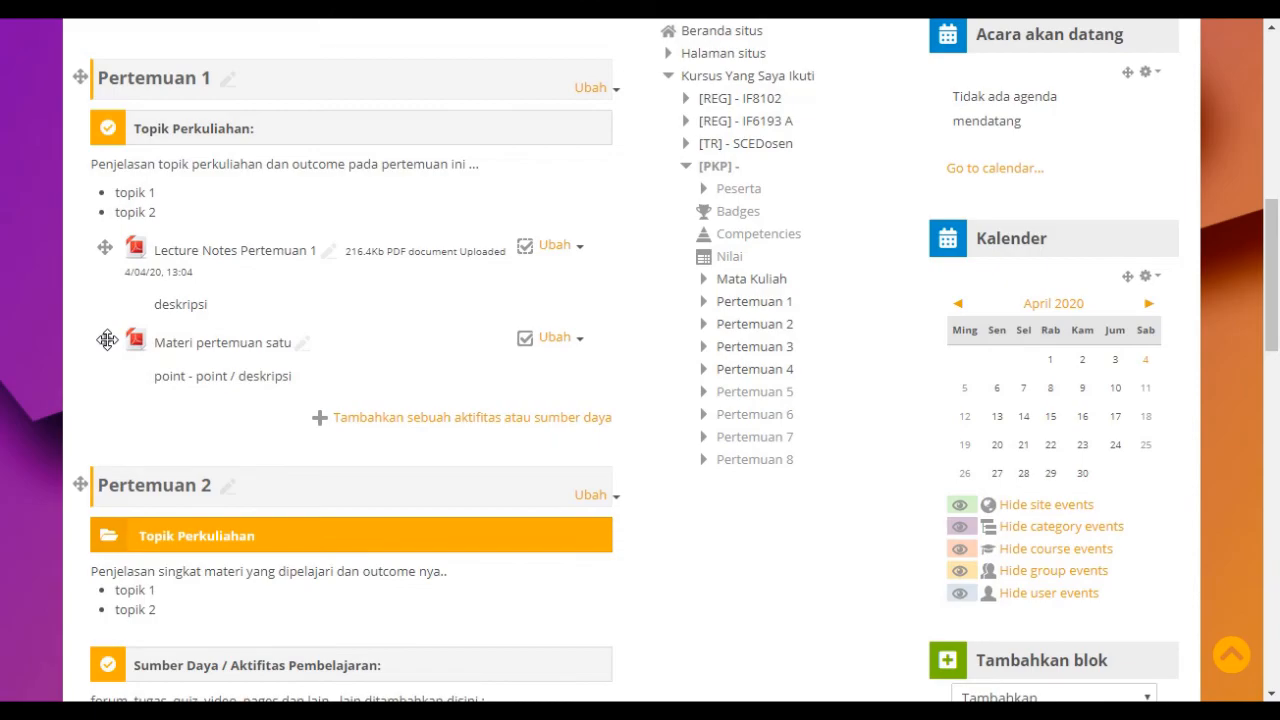
mouse_move(107, 340)
left_mouse_down()
mouse_move(123, 428)
mouse_move(114, 337)
mouse_move(96, 543)
mouse_move(110, 640)
mouse_move(110, 530)
mouse_move(126, 686)
mouse_move(126, 350)
mouse_move(113, 215)
mouse_move(103, 277)
mouse_move(103, 52)
mouse_move(65, 278)
mouse_move(115, 335)
left_mouse_up()
left_click_drag(110, 337, 101, 629)
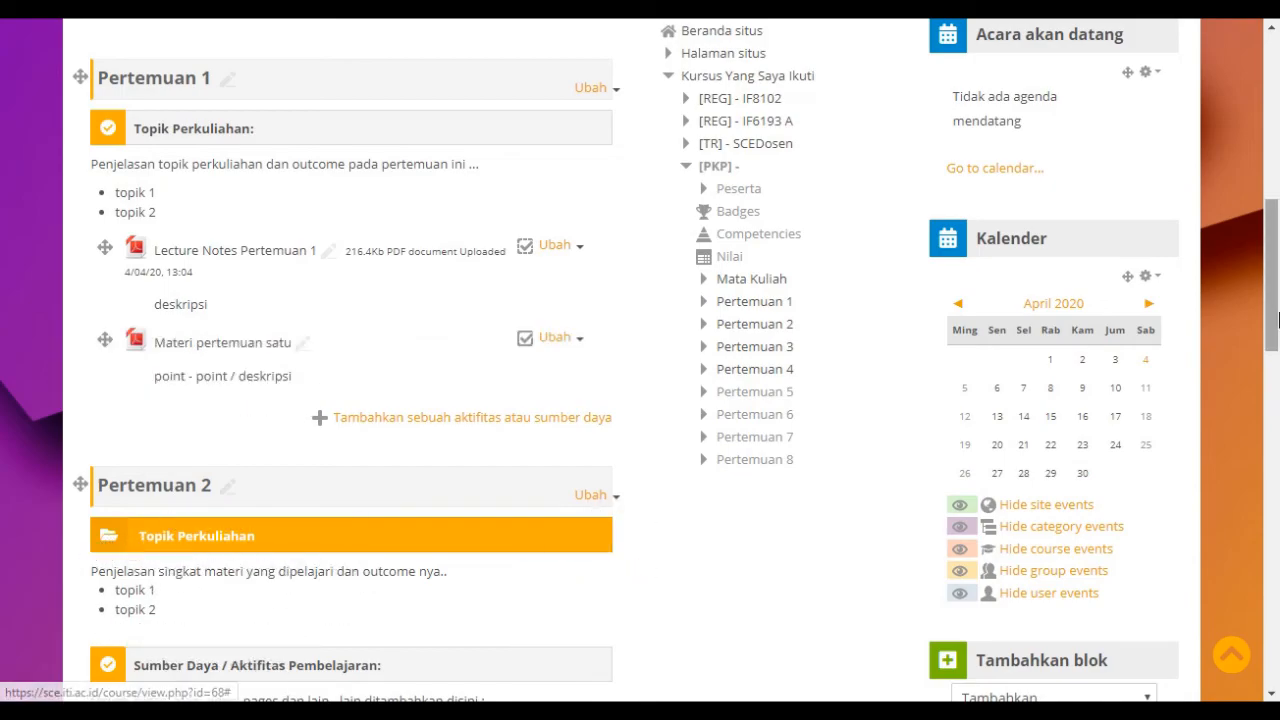
left_click_drag(1273, 316, 1273, 347)
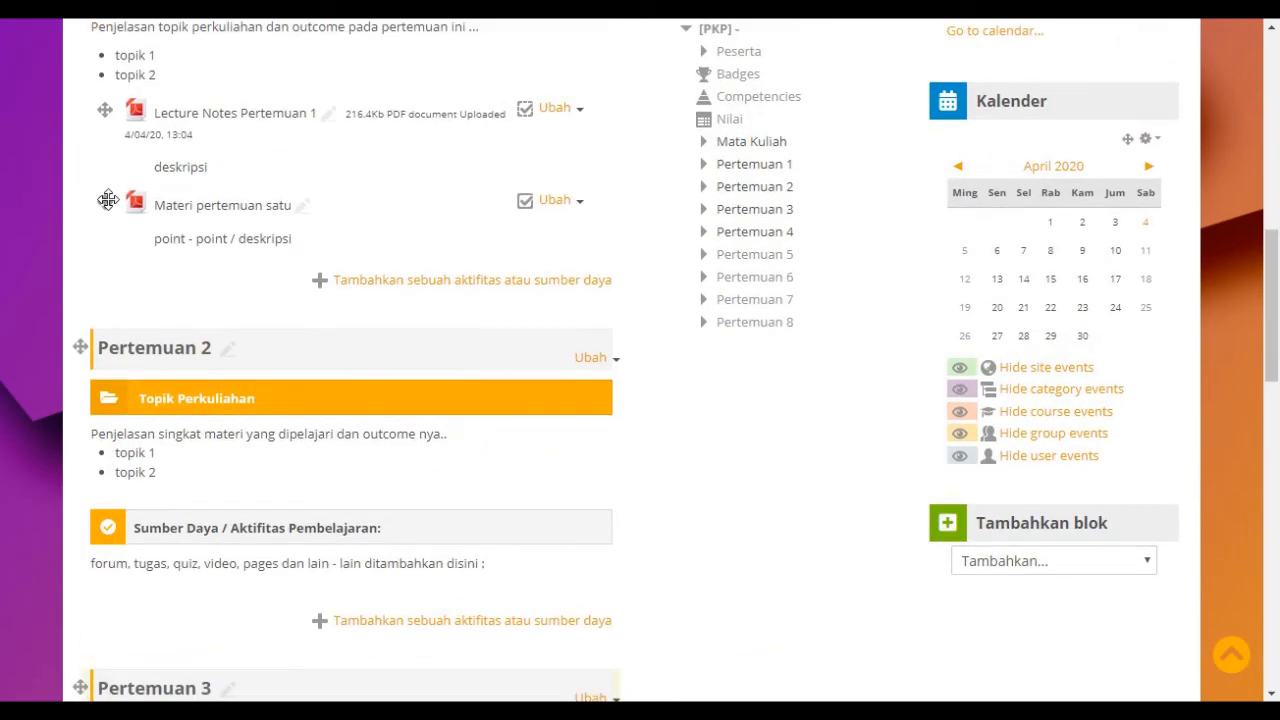
left_click_drag(107, 194, 91, 590)
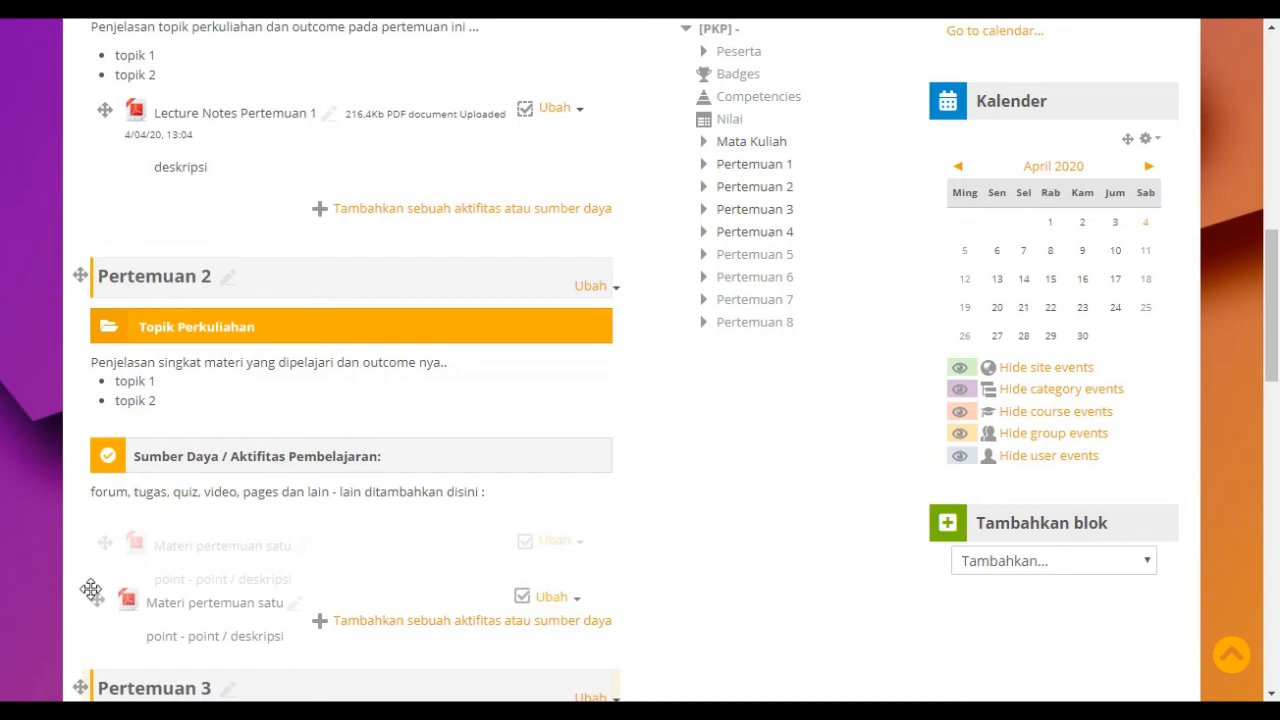
mouse_move(91, 590)
left_mouse_down()
mouse_move(93, 570)
mouse_move(95, 584)
left_mouse_up()
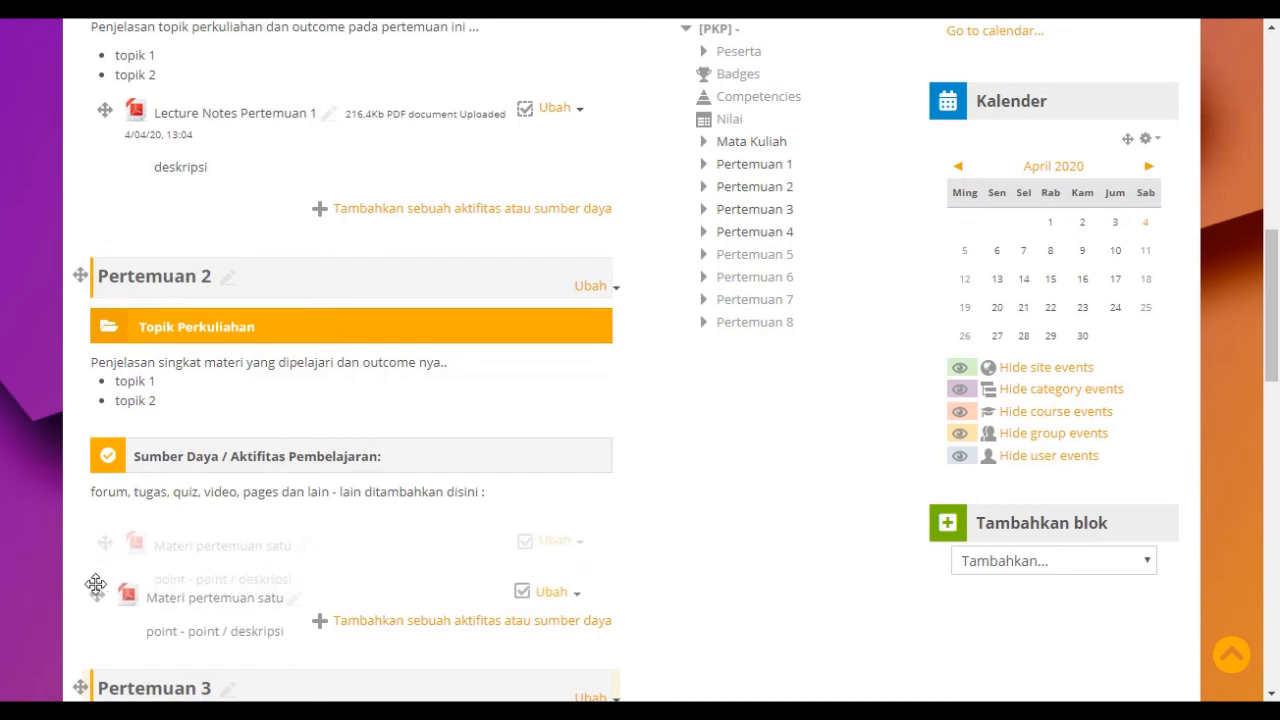
mouse_move(95, 585)
left_mouse_down()
mouse_move(90, 688)
mouse_move(137, 624)
mouse_move(128, 552)
mouse_move(98, 578)
left_mouse_up()
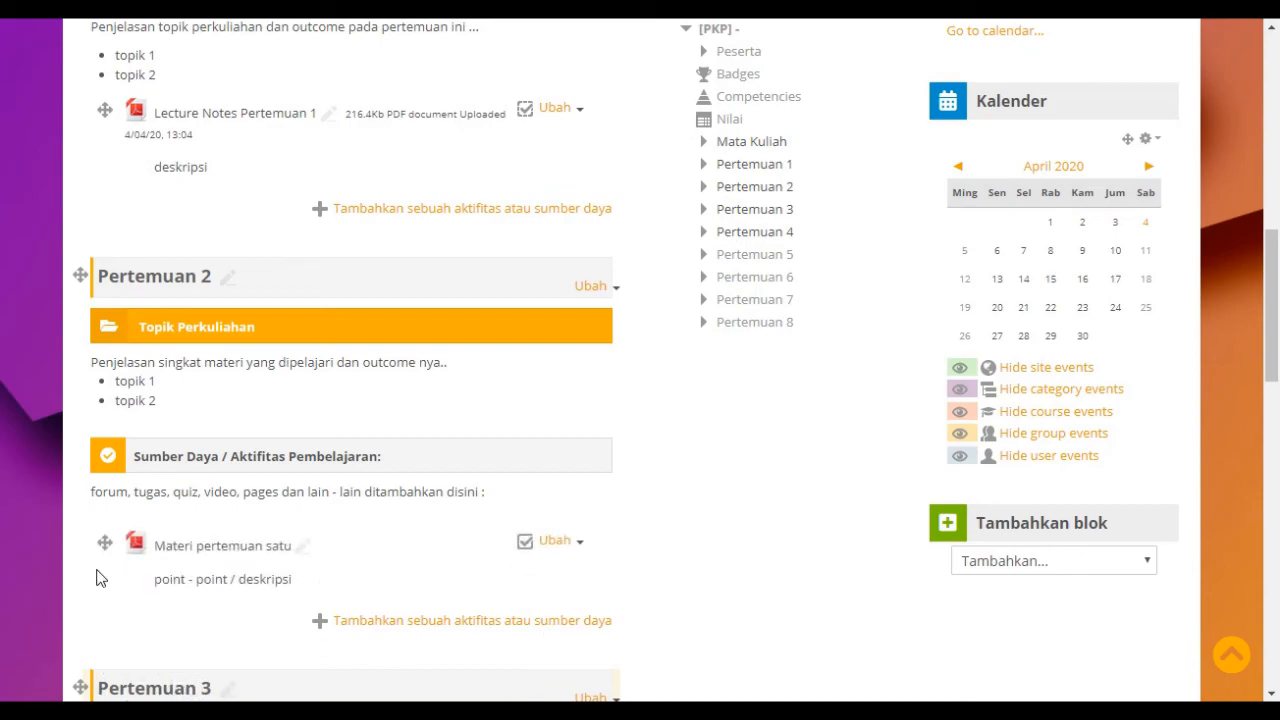
Step: Rename the moved resource in Pertemuan 2 to "Materi pertemuan dua" directly on the course page
left_click(302, 552)
left_click(323, 548)
key("BackSpace")
key("BackSpace")
key("BackSpace")
key("BackSpace")
key("BackSpace")
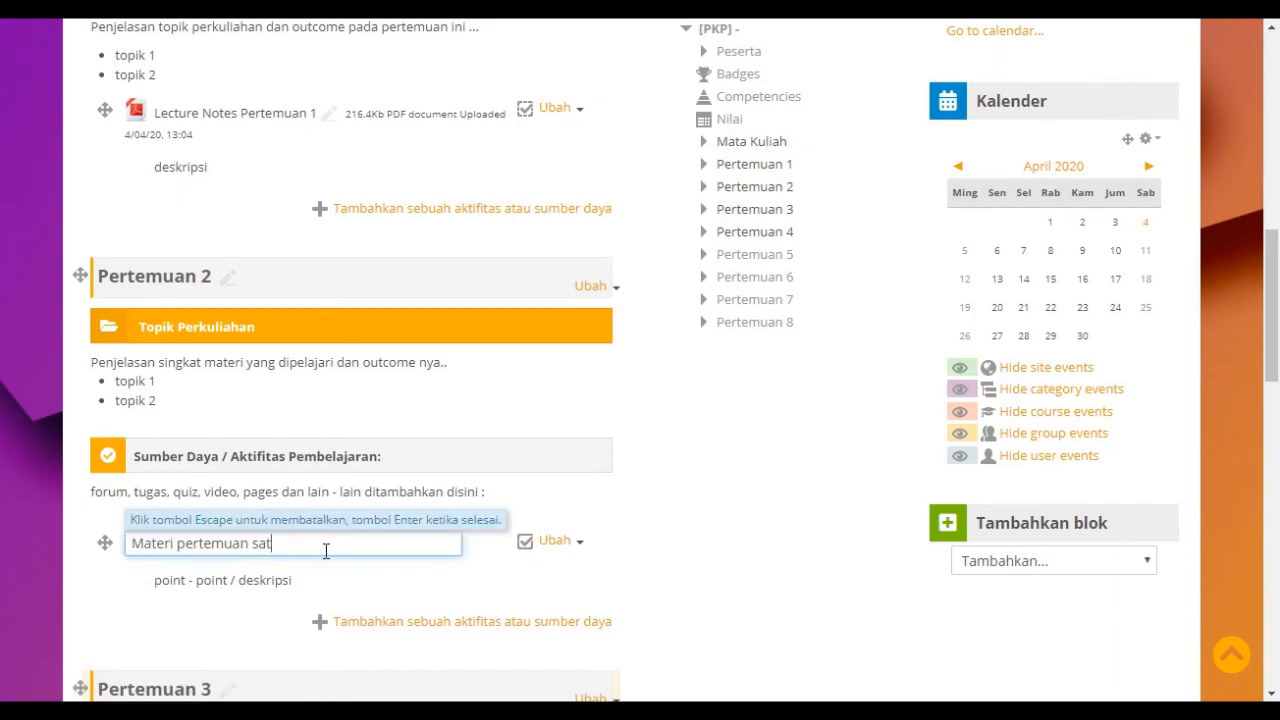
type("dua")
key("Return")
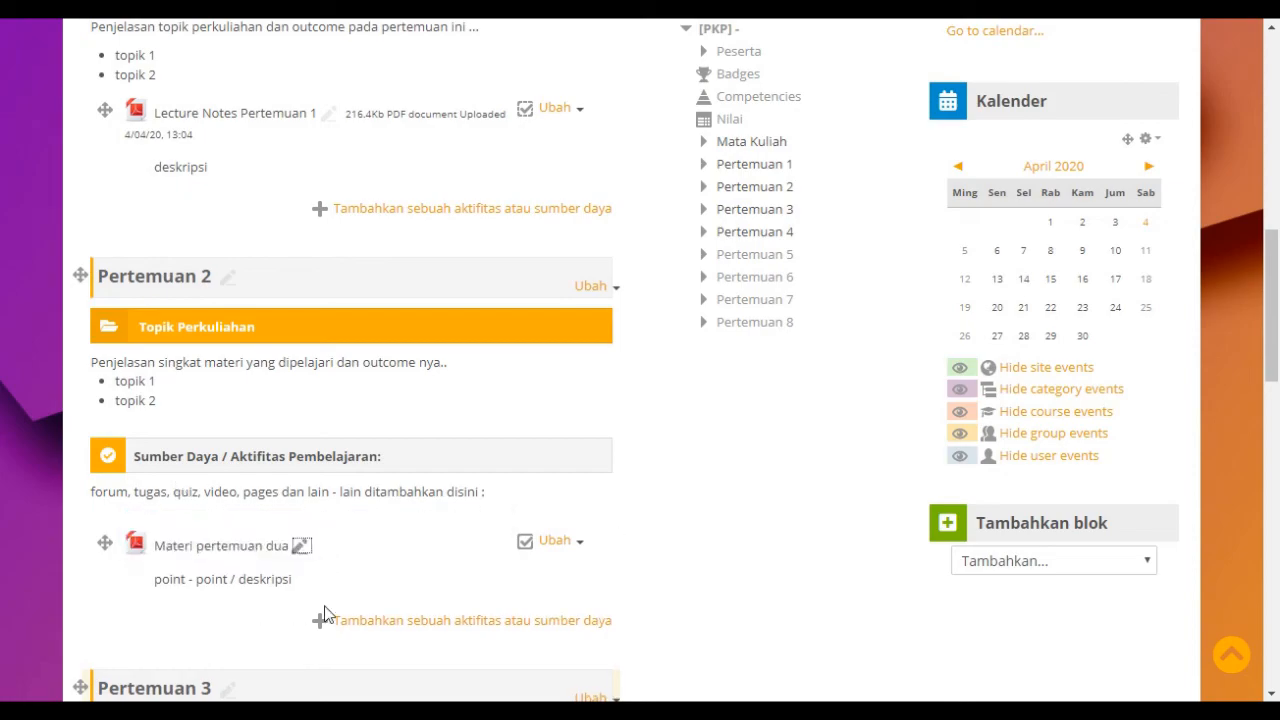
Step: Examine the course page, from the Pertemuan sections to the Info Penting, Referensi/TextBooks and forum entries under Mata Kuliah
scroll(392, 600, "down", 3)
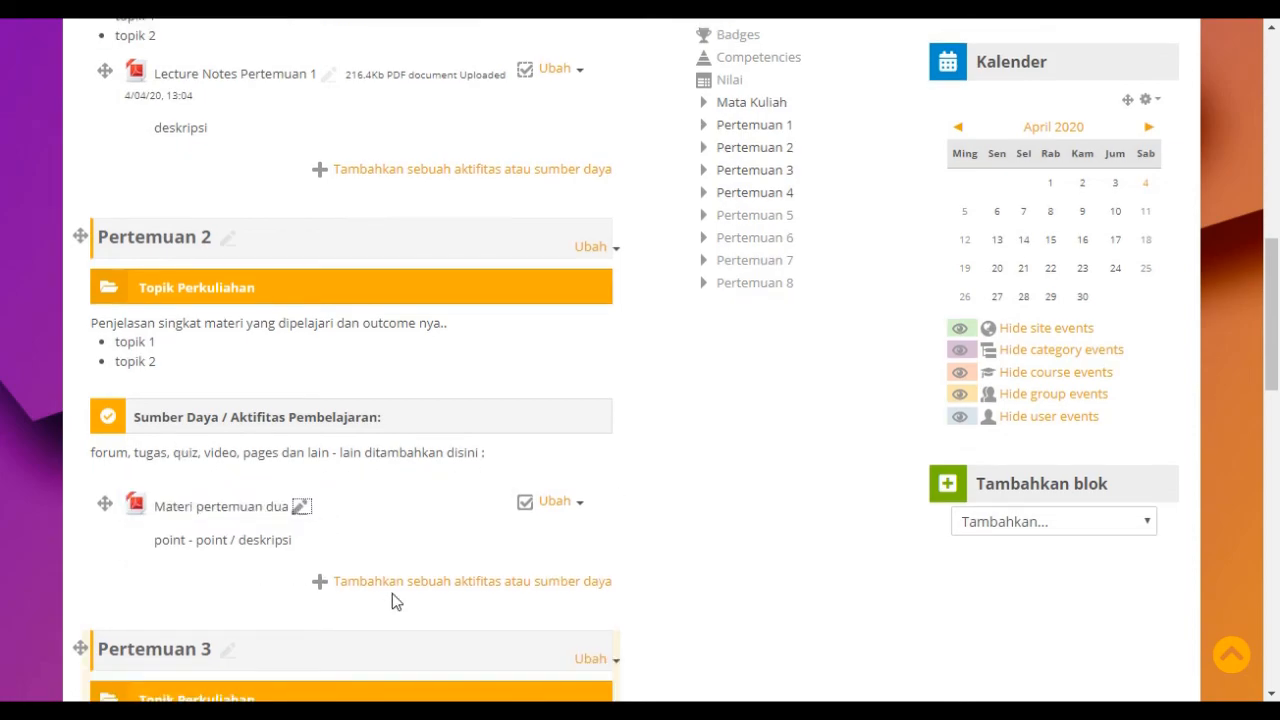
scroll(392, 600, "up", 1)
scroll(392, 600, "up", 5)
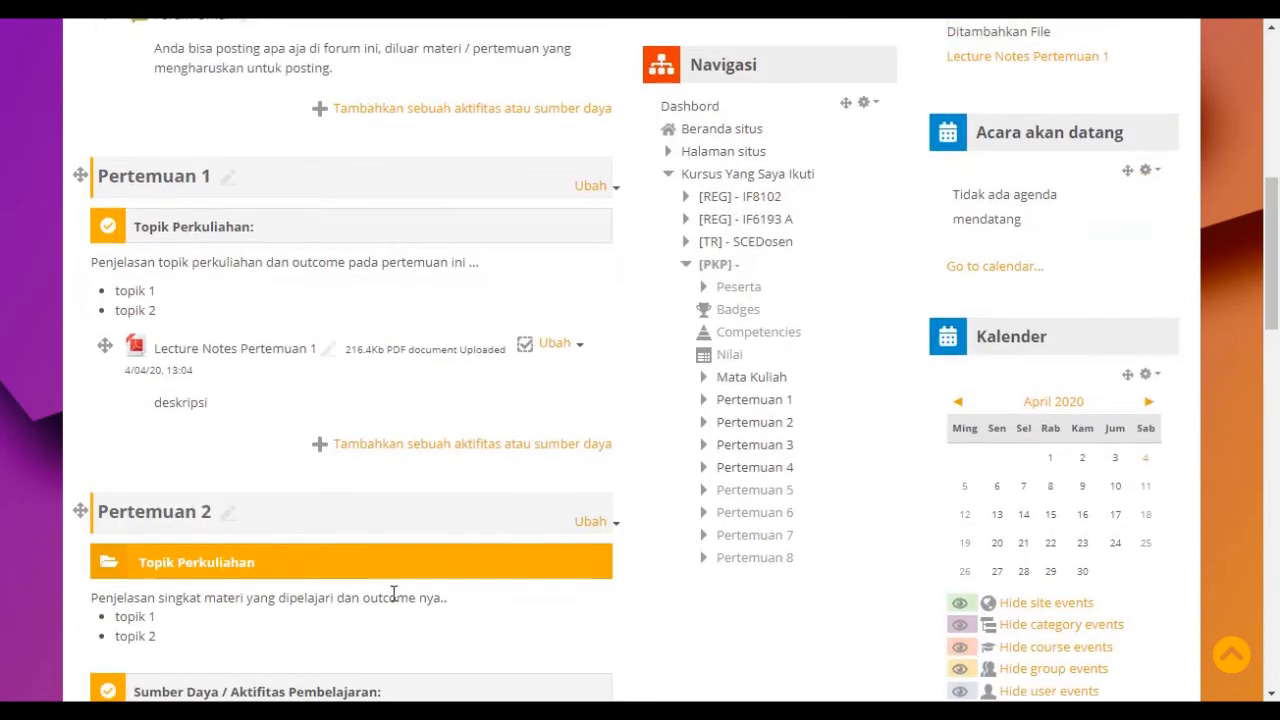
scroll(392, 600, "up", 4)
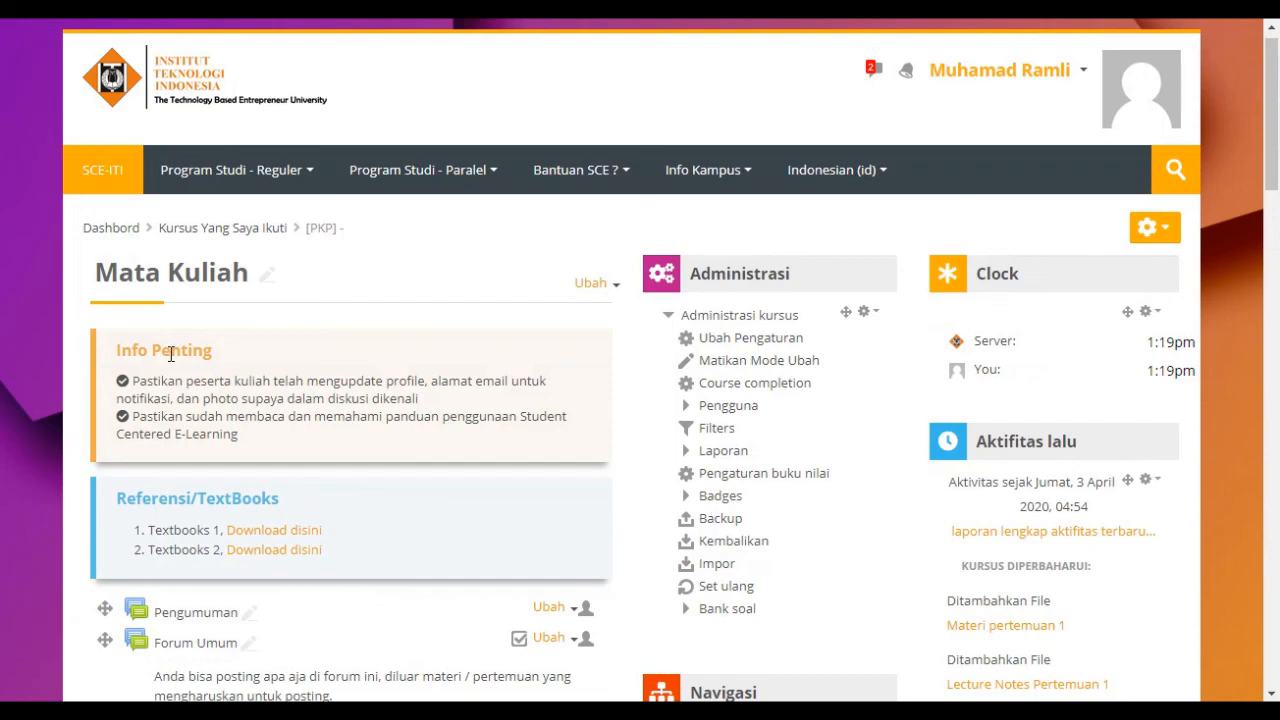
scroll(170, 353, "down", 3)
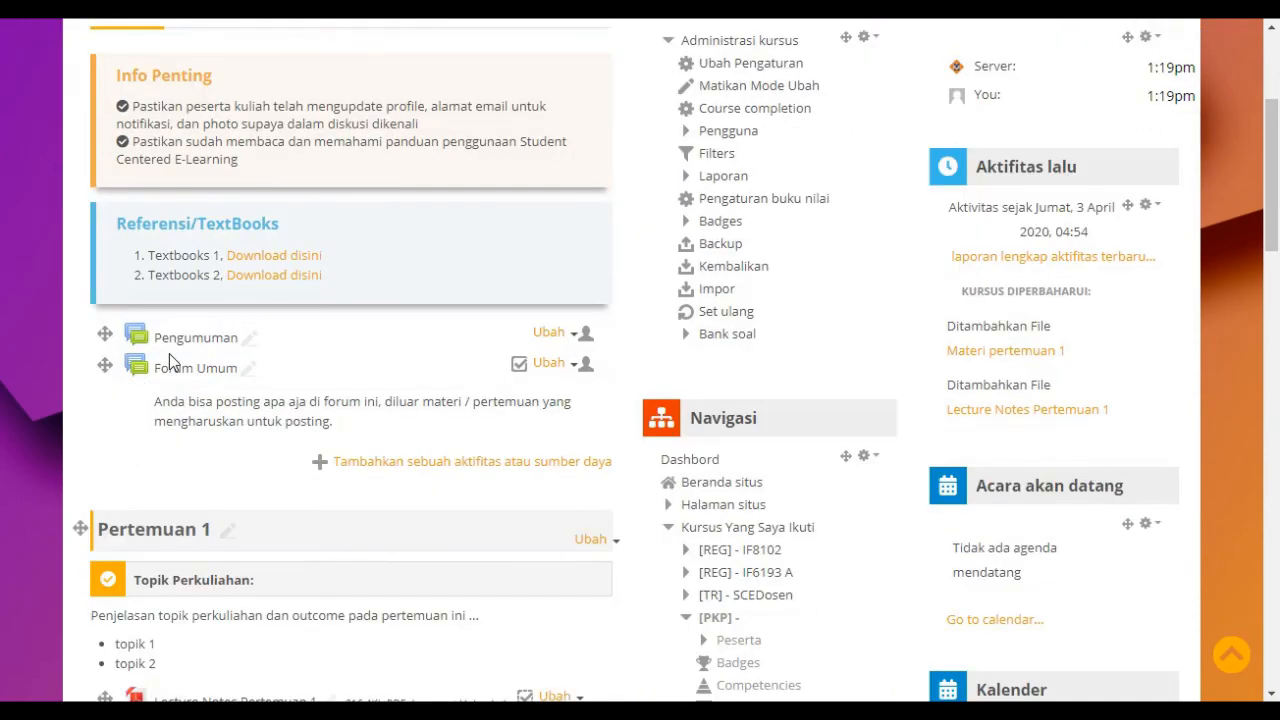
scroll(169, 360, "up", 1)
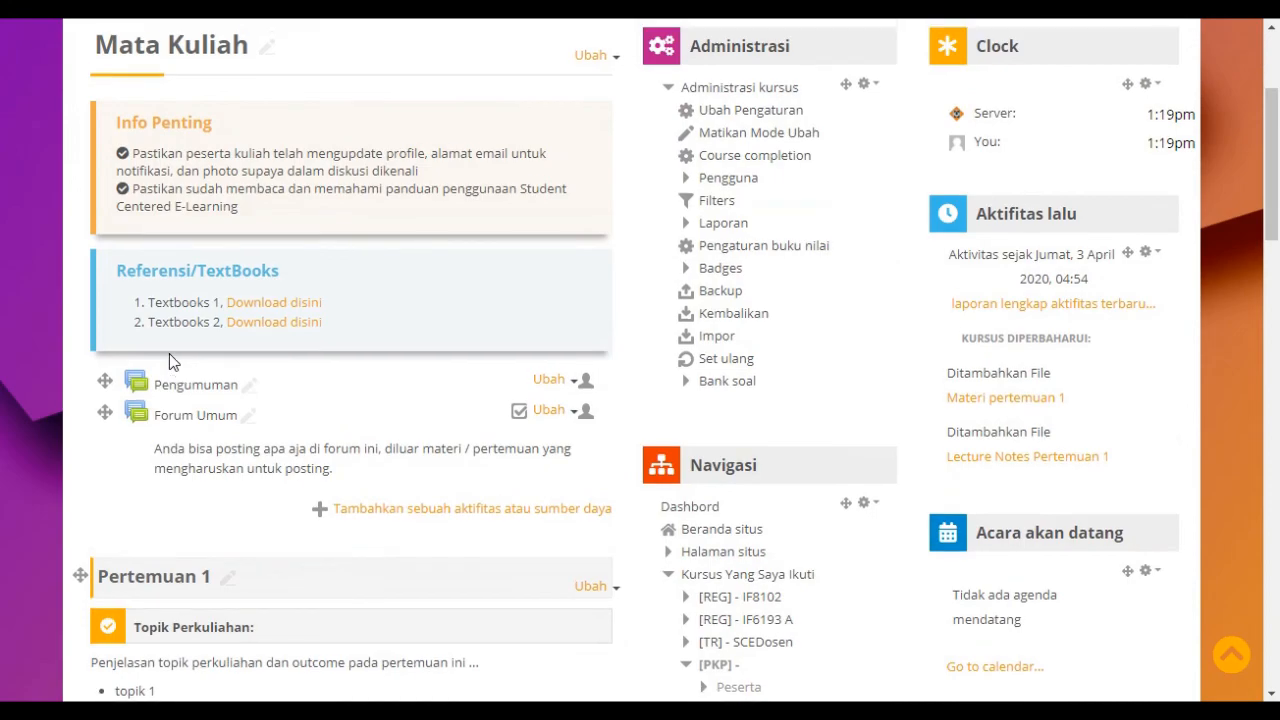
scroll(169, 353, "up", 1)
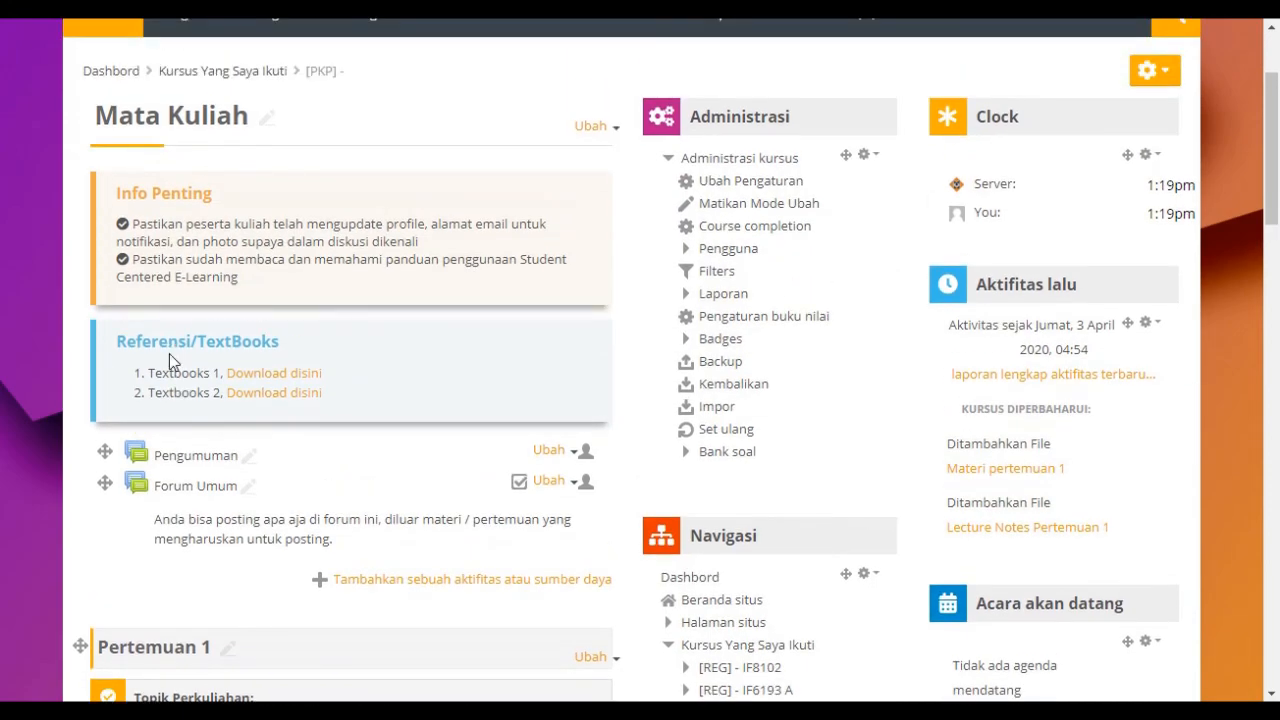
scroll(169, 362, "down", 1)
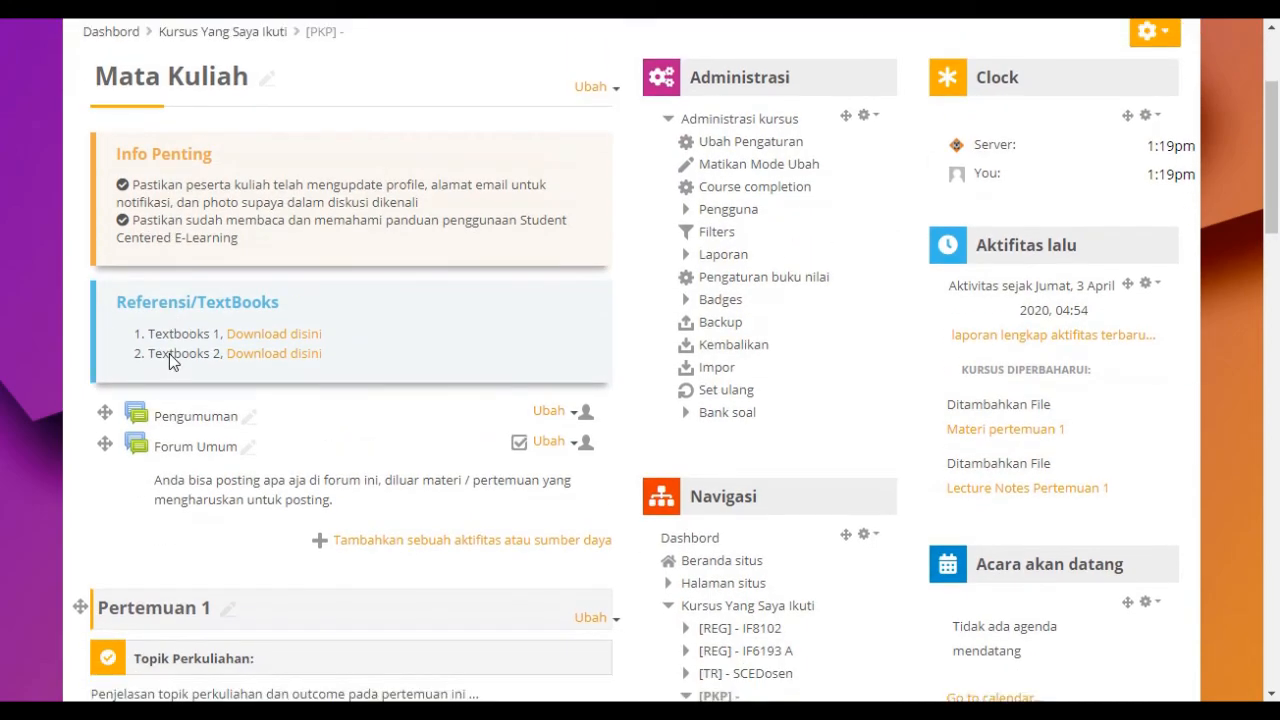